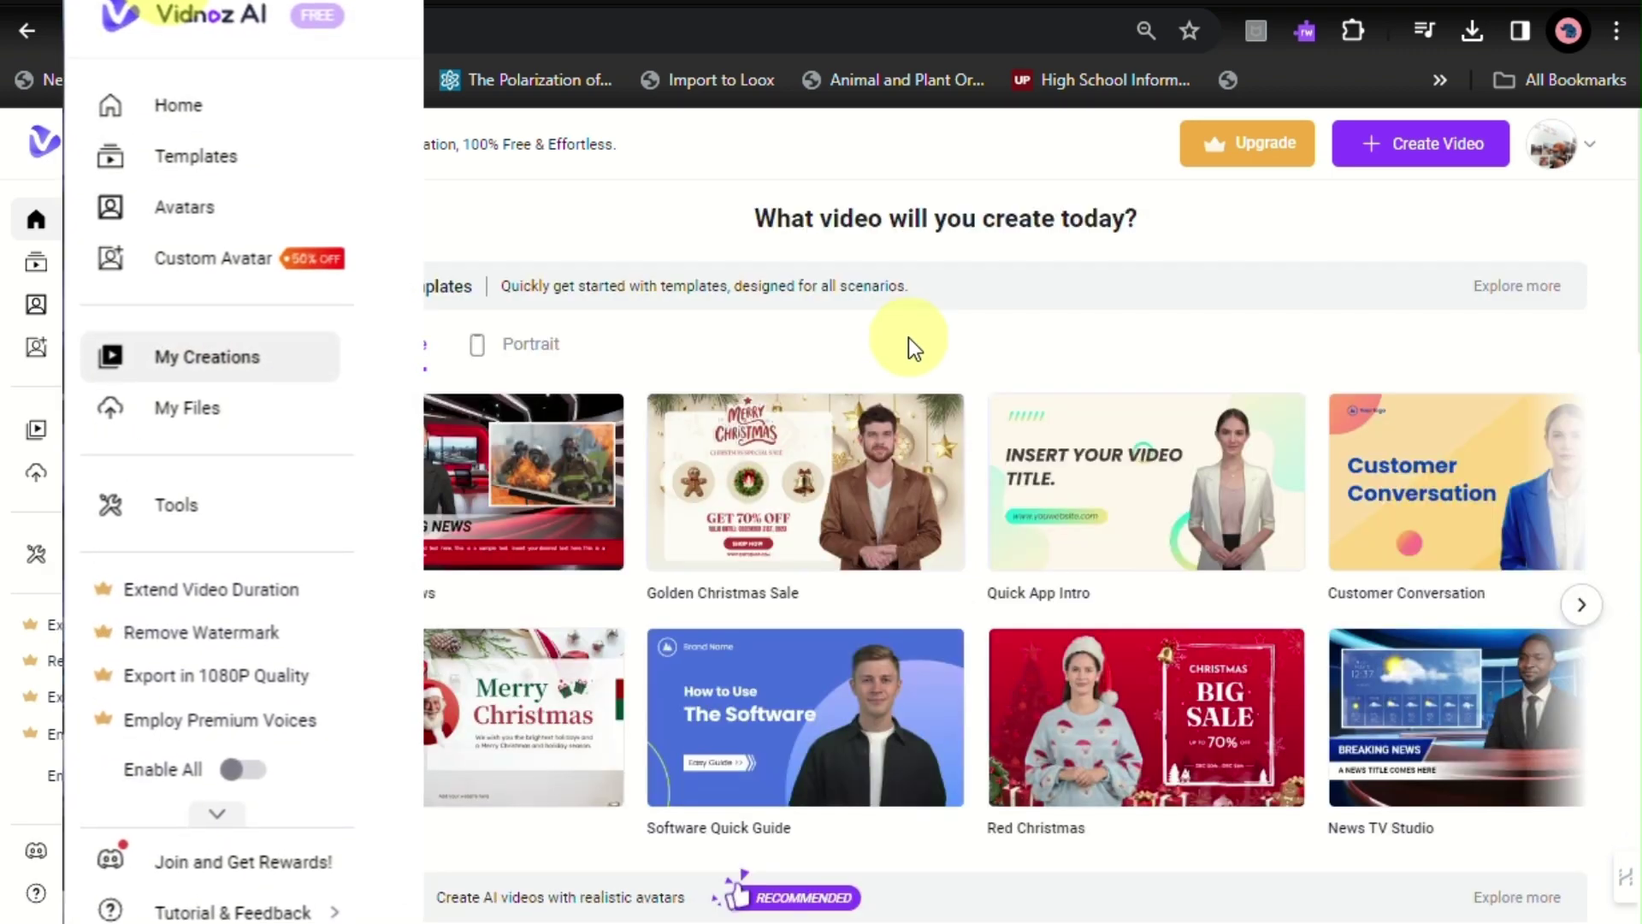
scroll(912, 506, "down", 2)
scroll(912, 507, "down", 3)
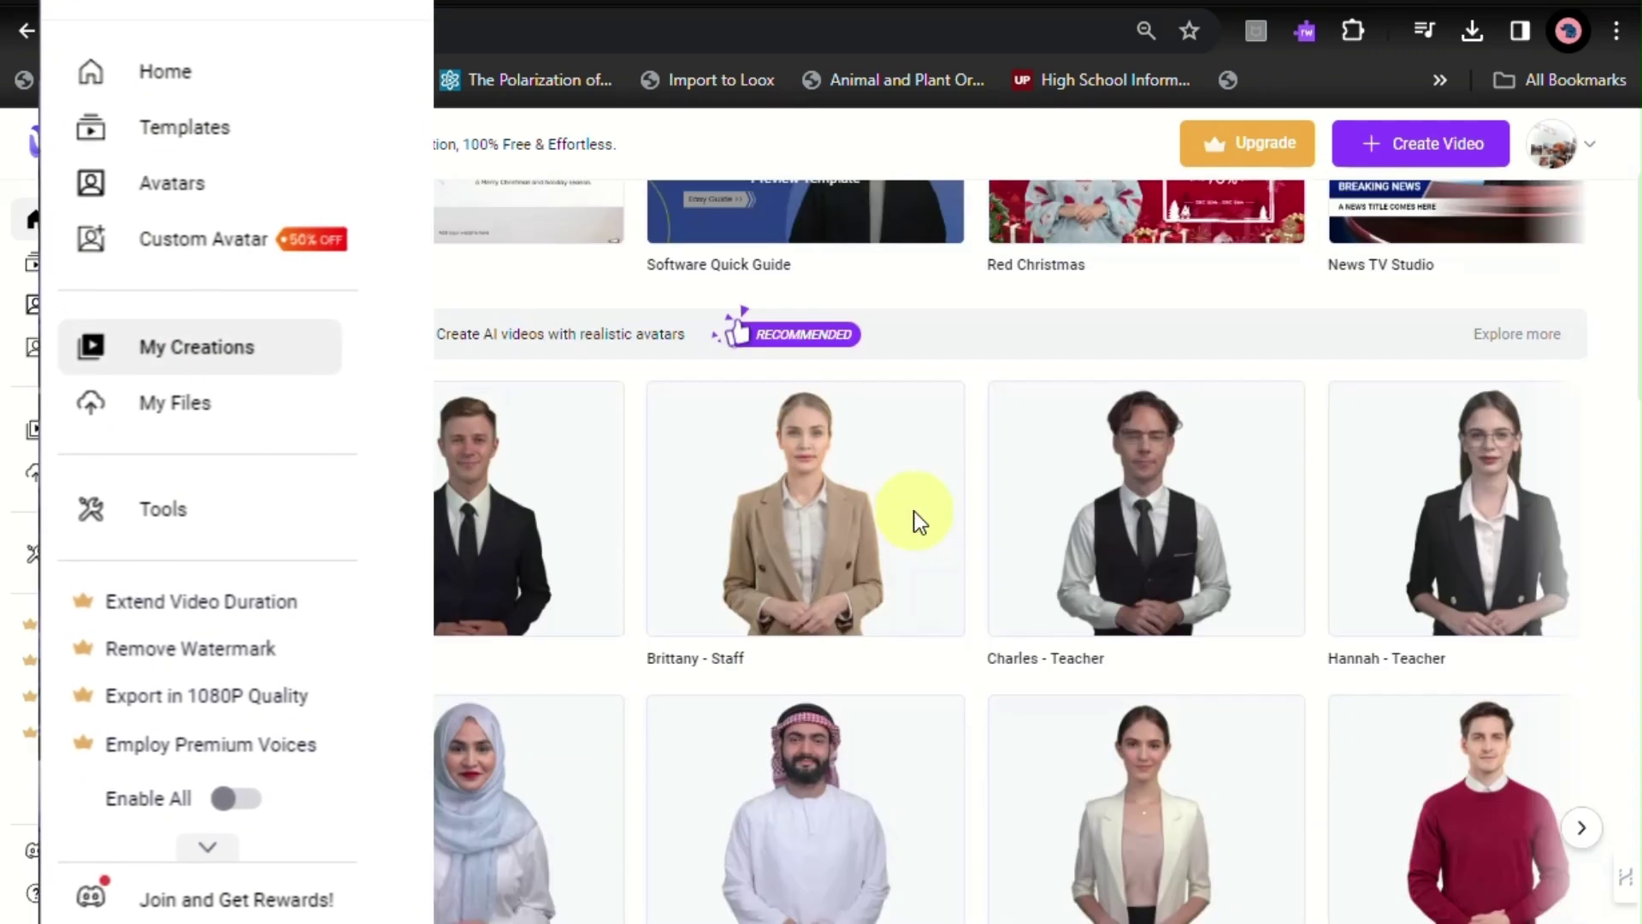
scroll(914, 511, "down", 3)
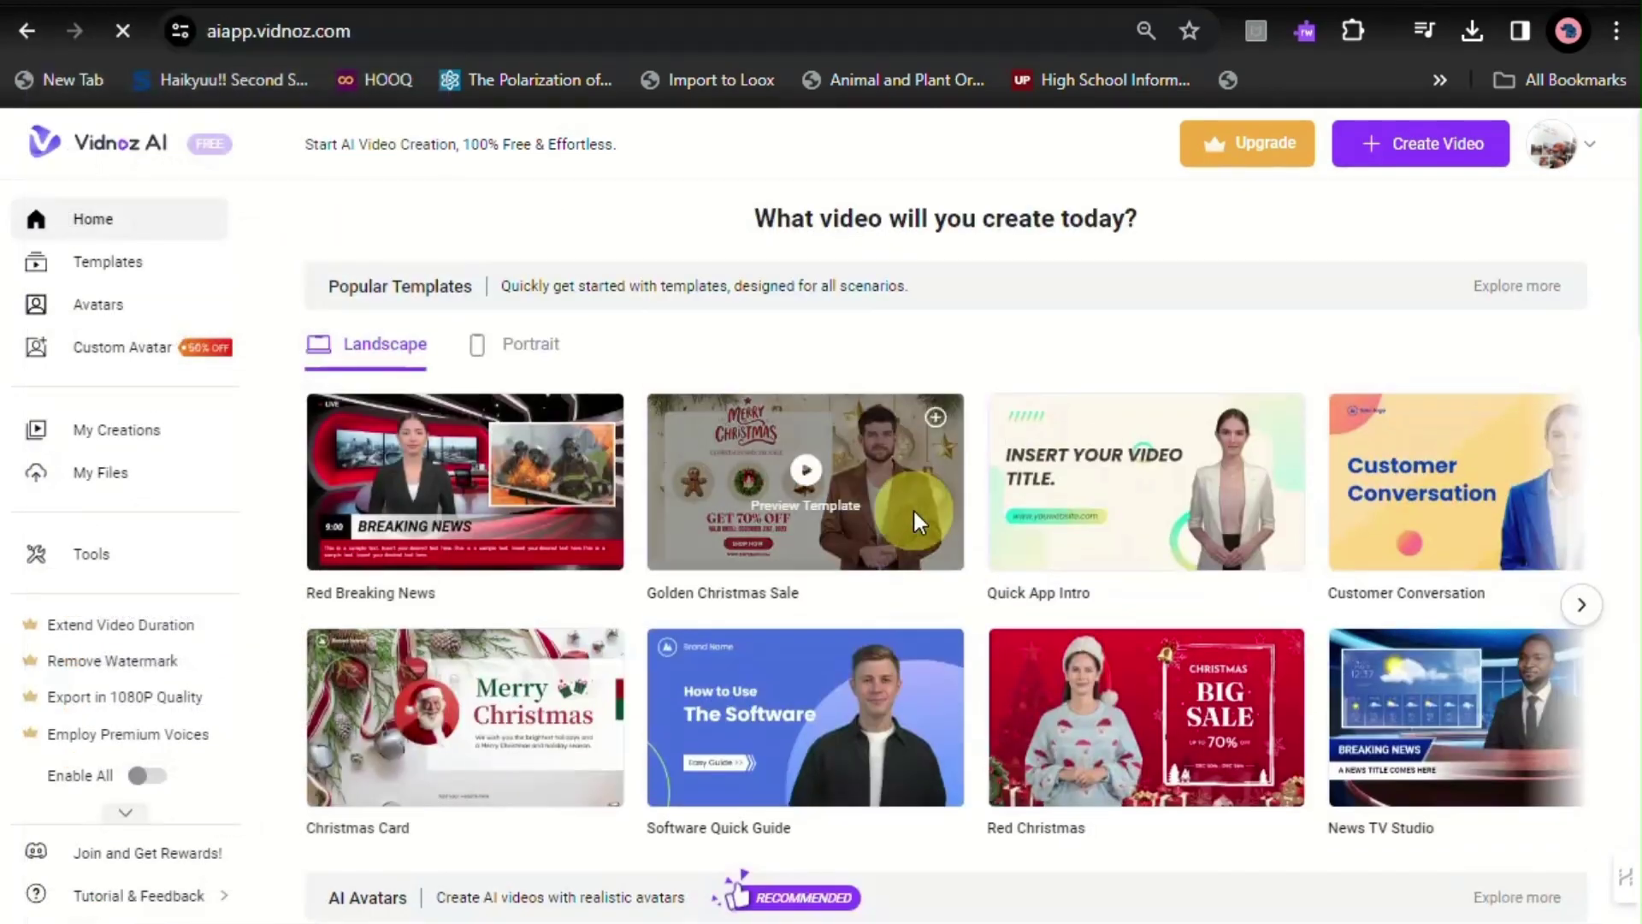
scroll(914, 512, "down", 5)
scroll(914, 511, "up", 4)
scroll(913, 511, "up", 1)
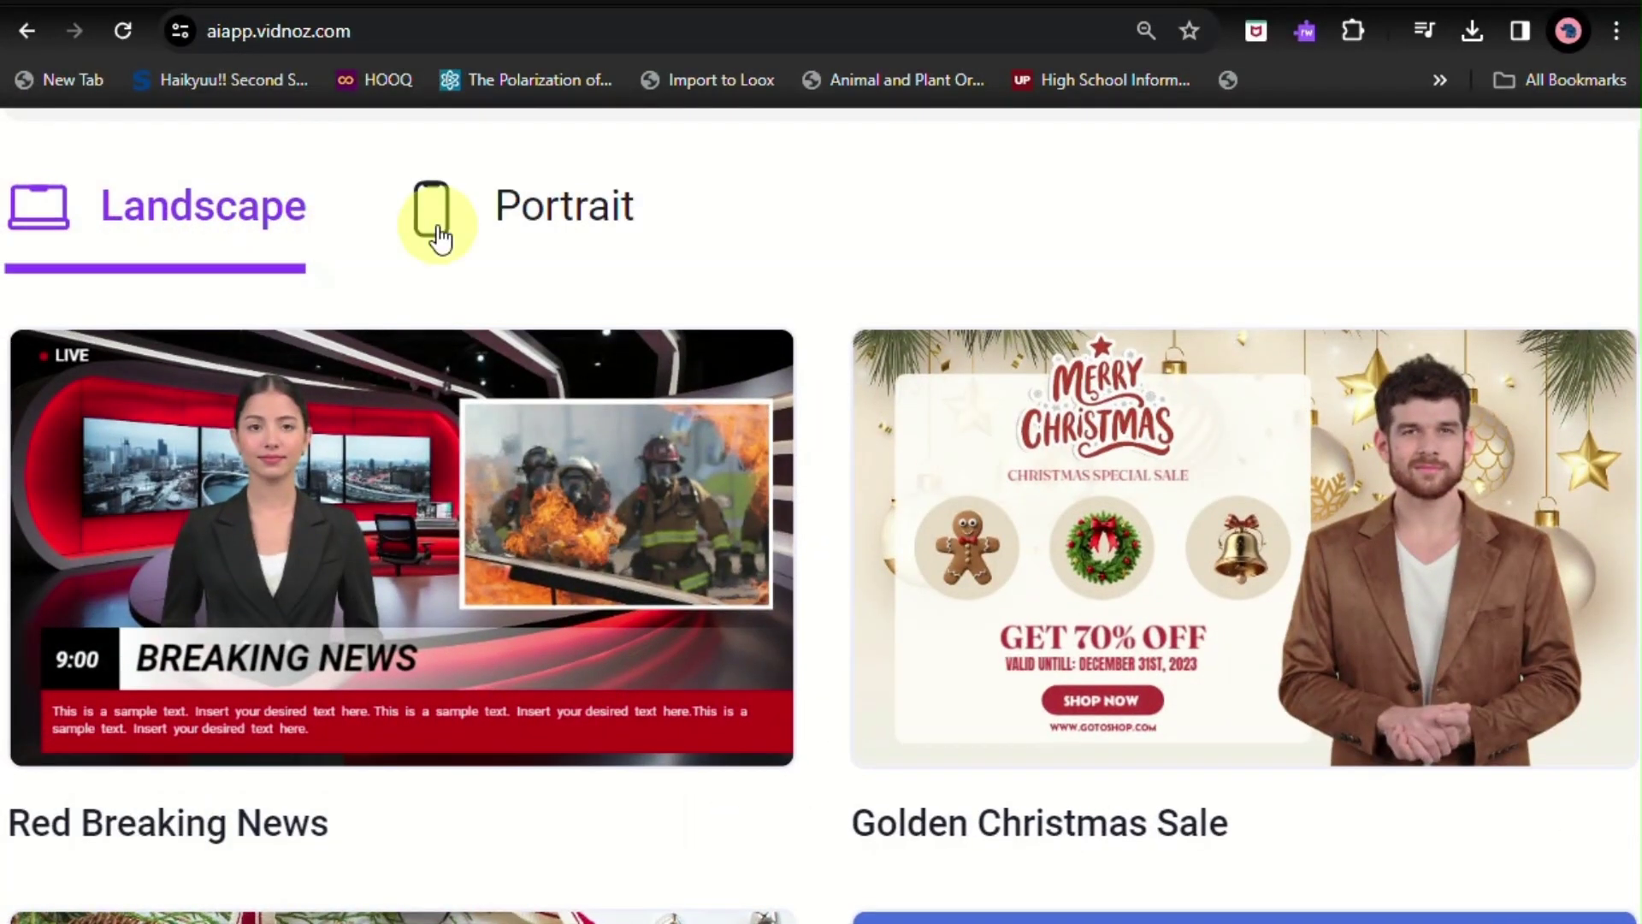
Switch Popular Templates to the Portrait tab so Red Christmas leads the row
left_click(436, 218)
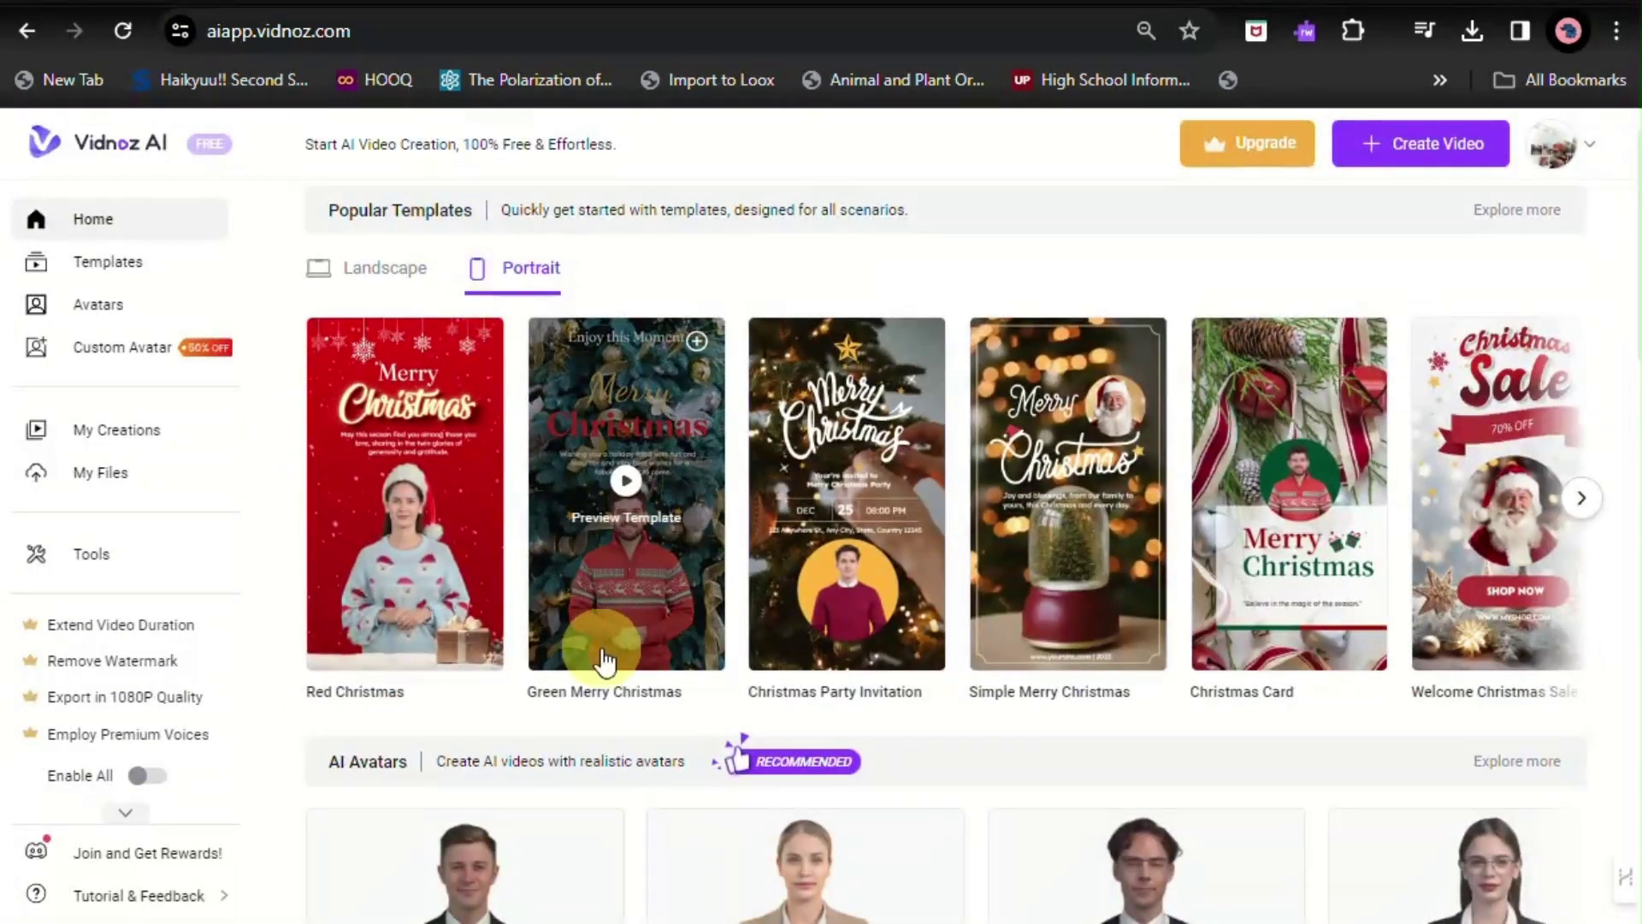
scroll(609, 656, "down", 5)
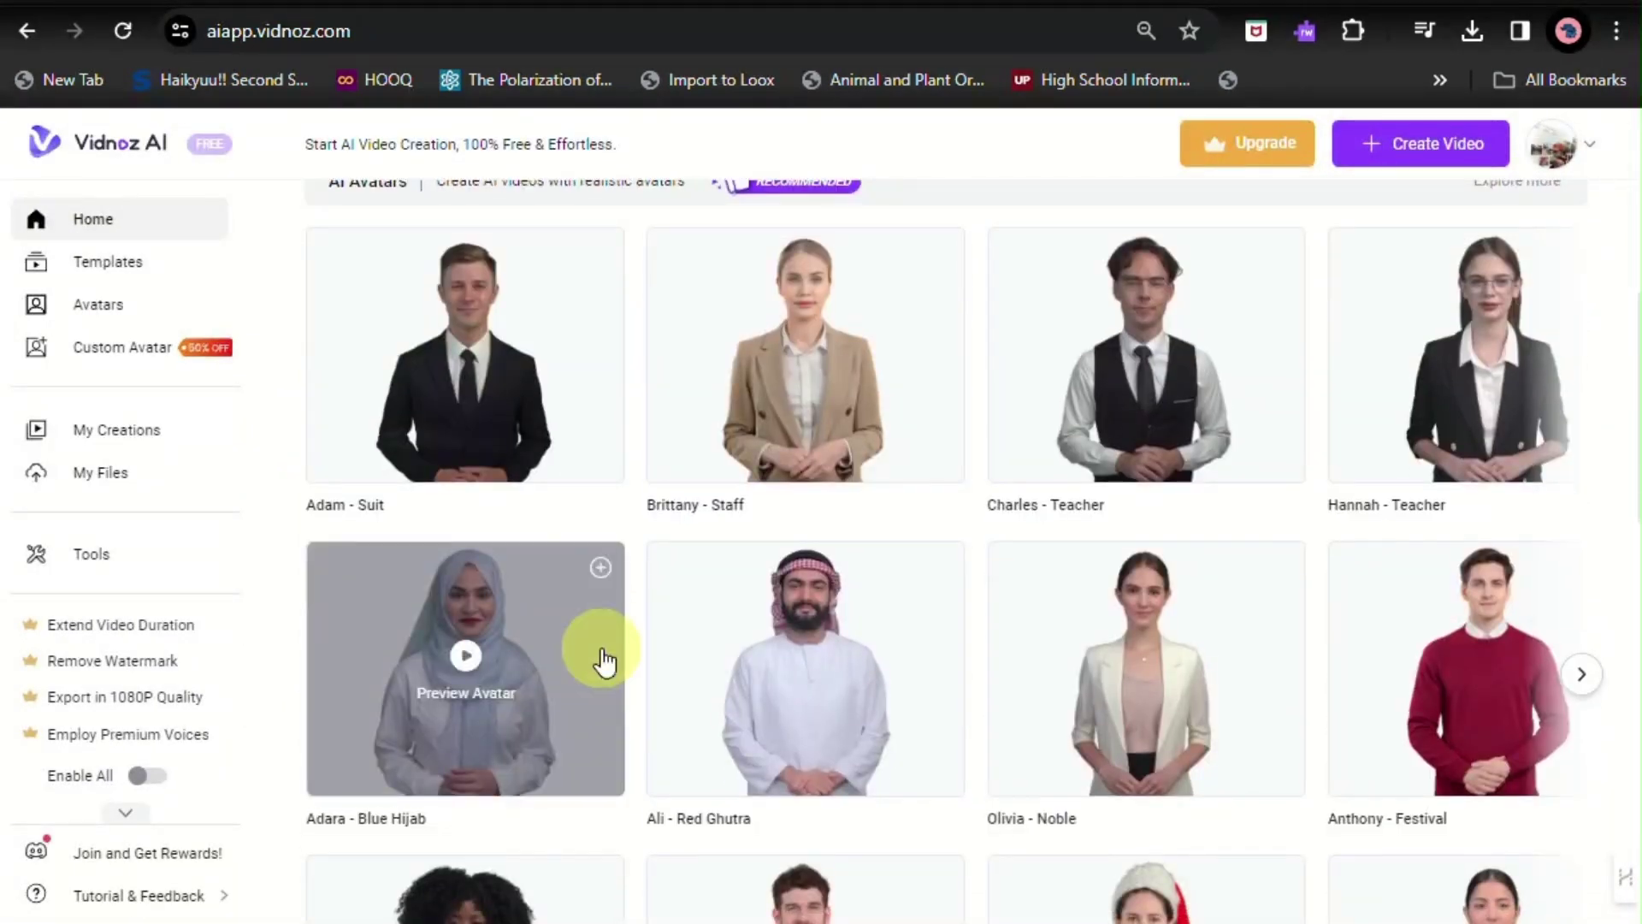
scroll(603, 661, "up", 1)
scroll(752, 423, "down", 1)
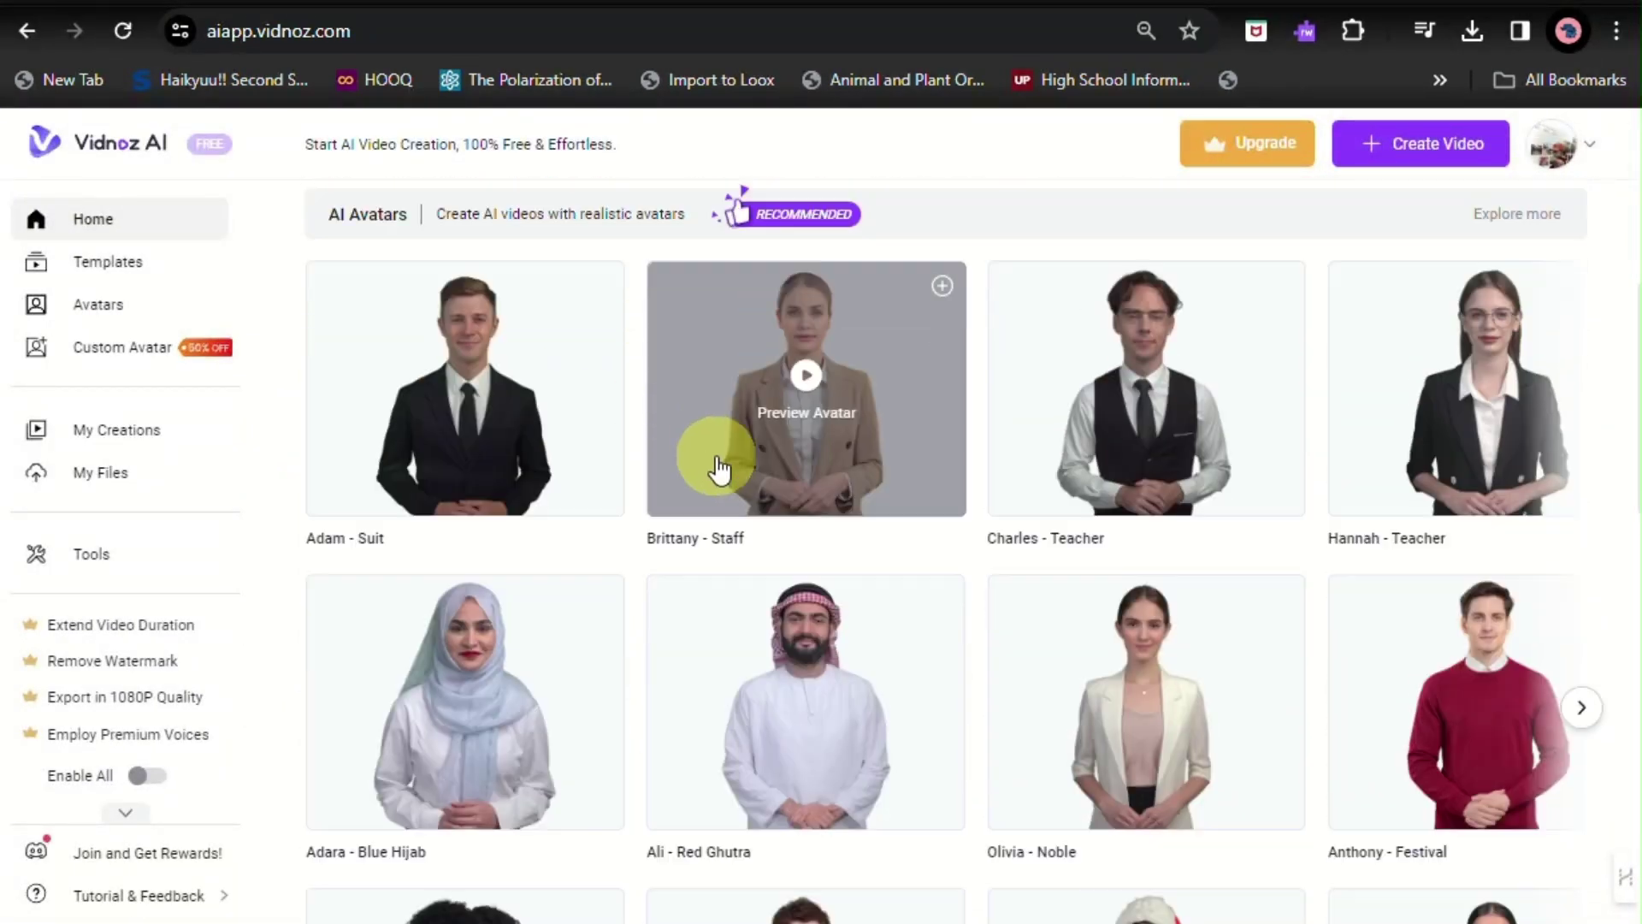
scroll(719, 468, "down", 3)
scroll(611, 568, "down", 5)
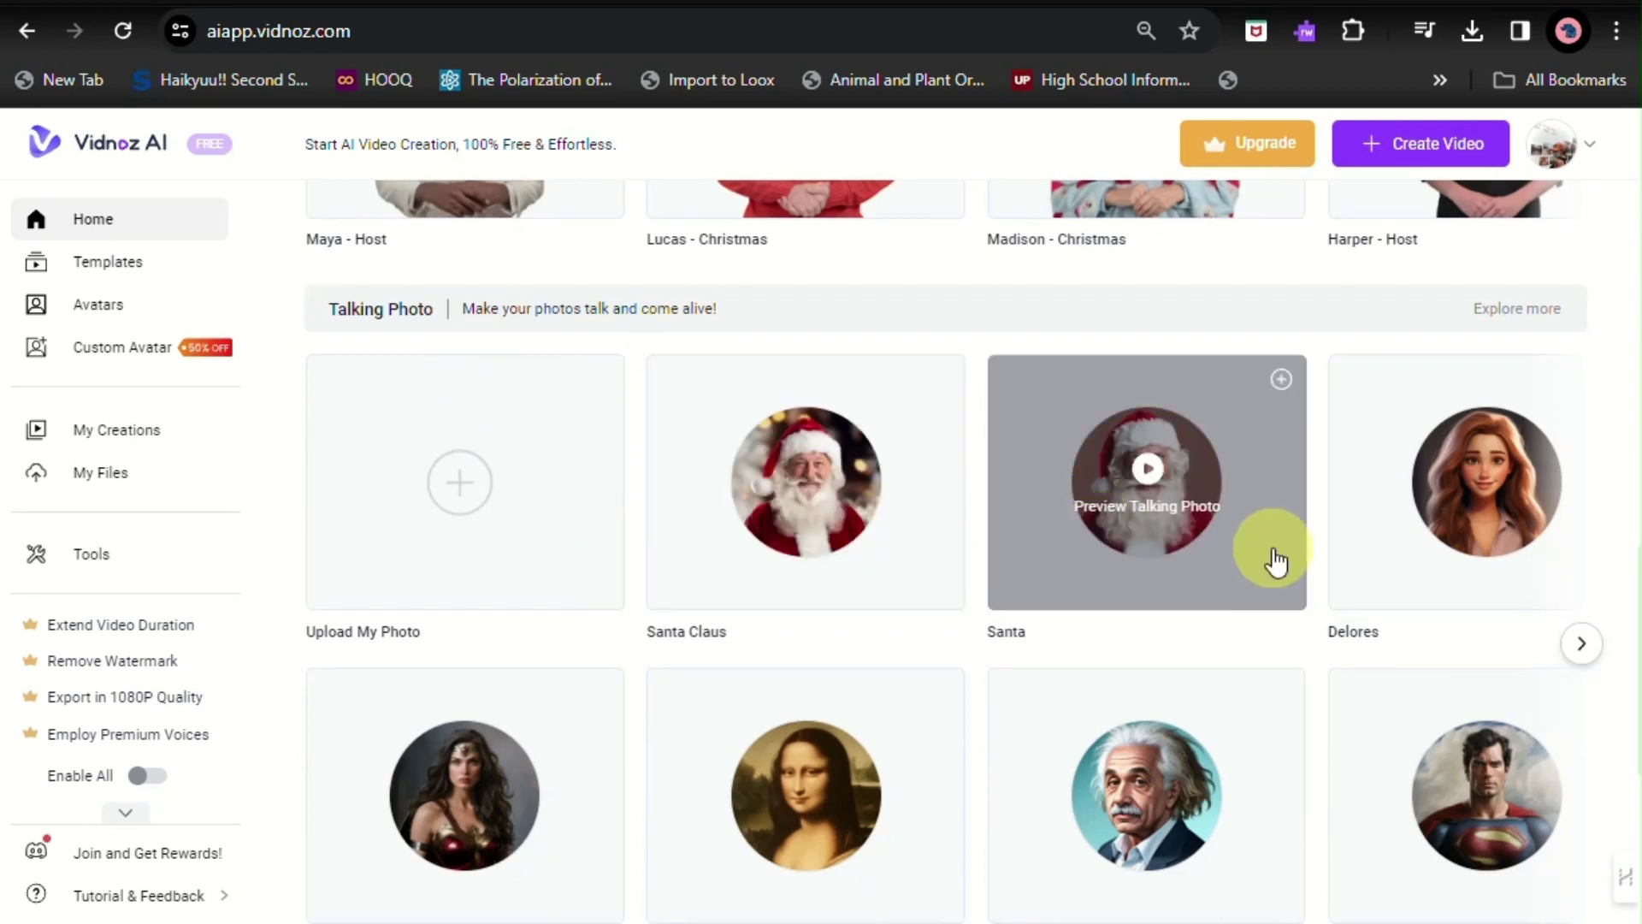
scroll(1271, 556, "down", 1)
scroll(859, 634, "down", 3)
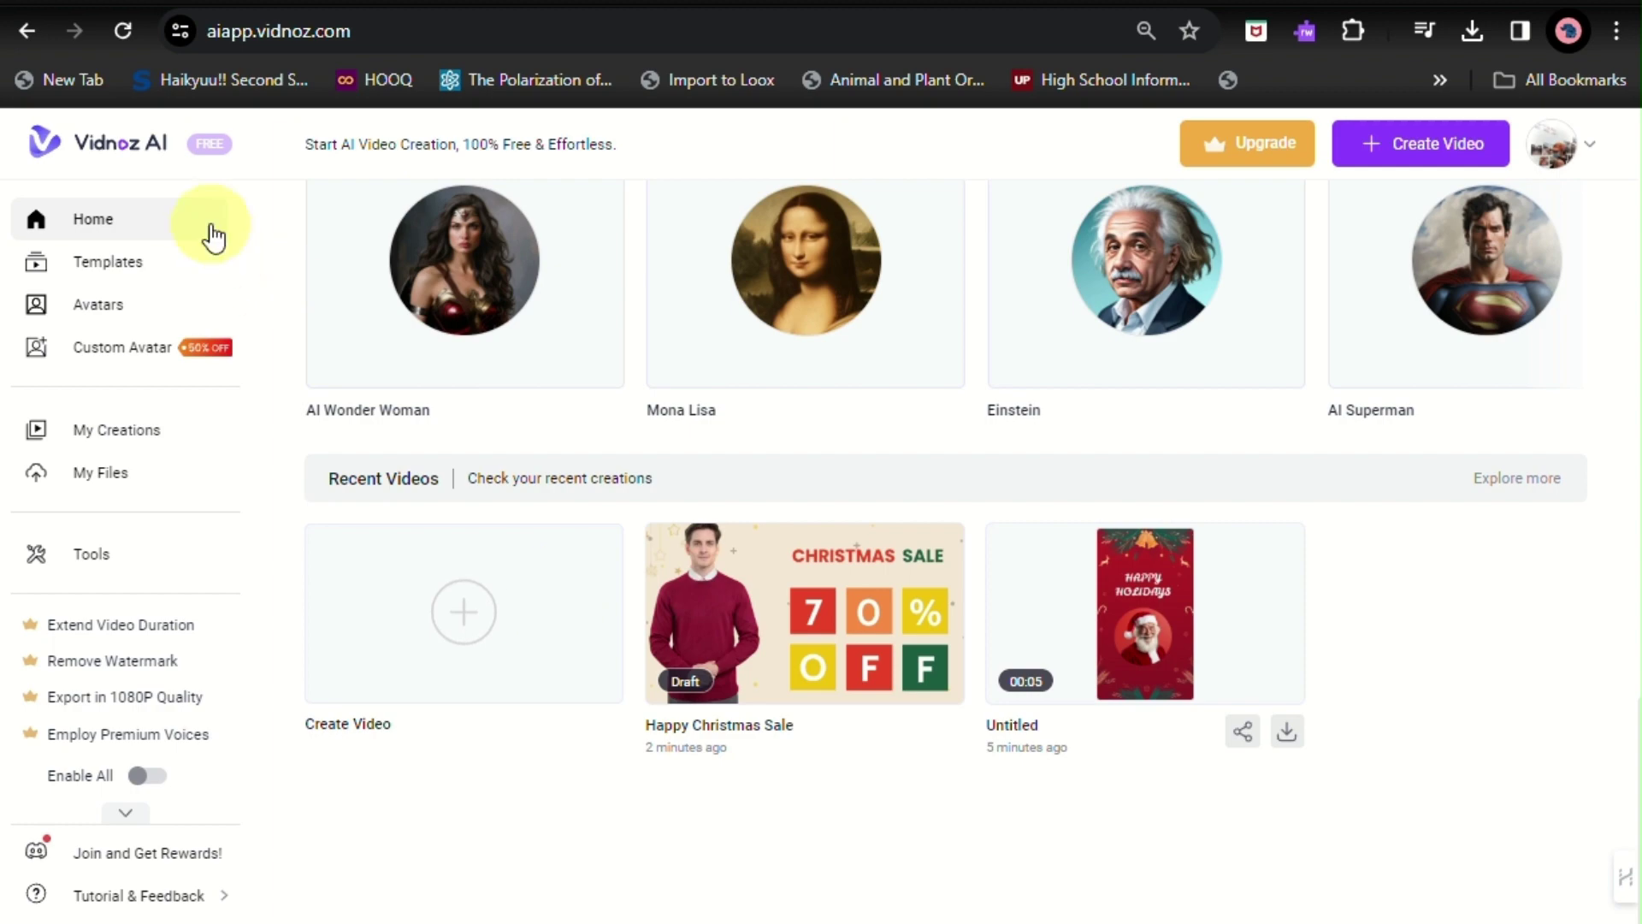
scroll(828, 318, "up", 4)
scroll(827, 319, "up", 5)
scroll(828, 318, "up", 3)
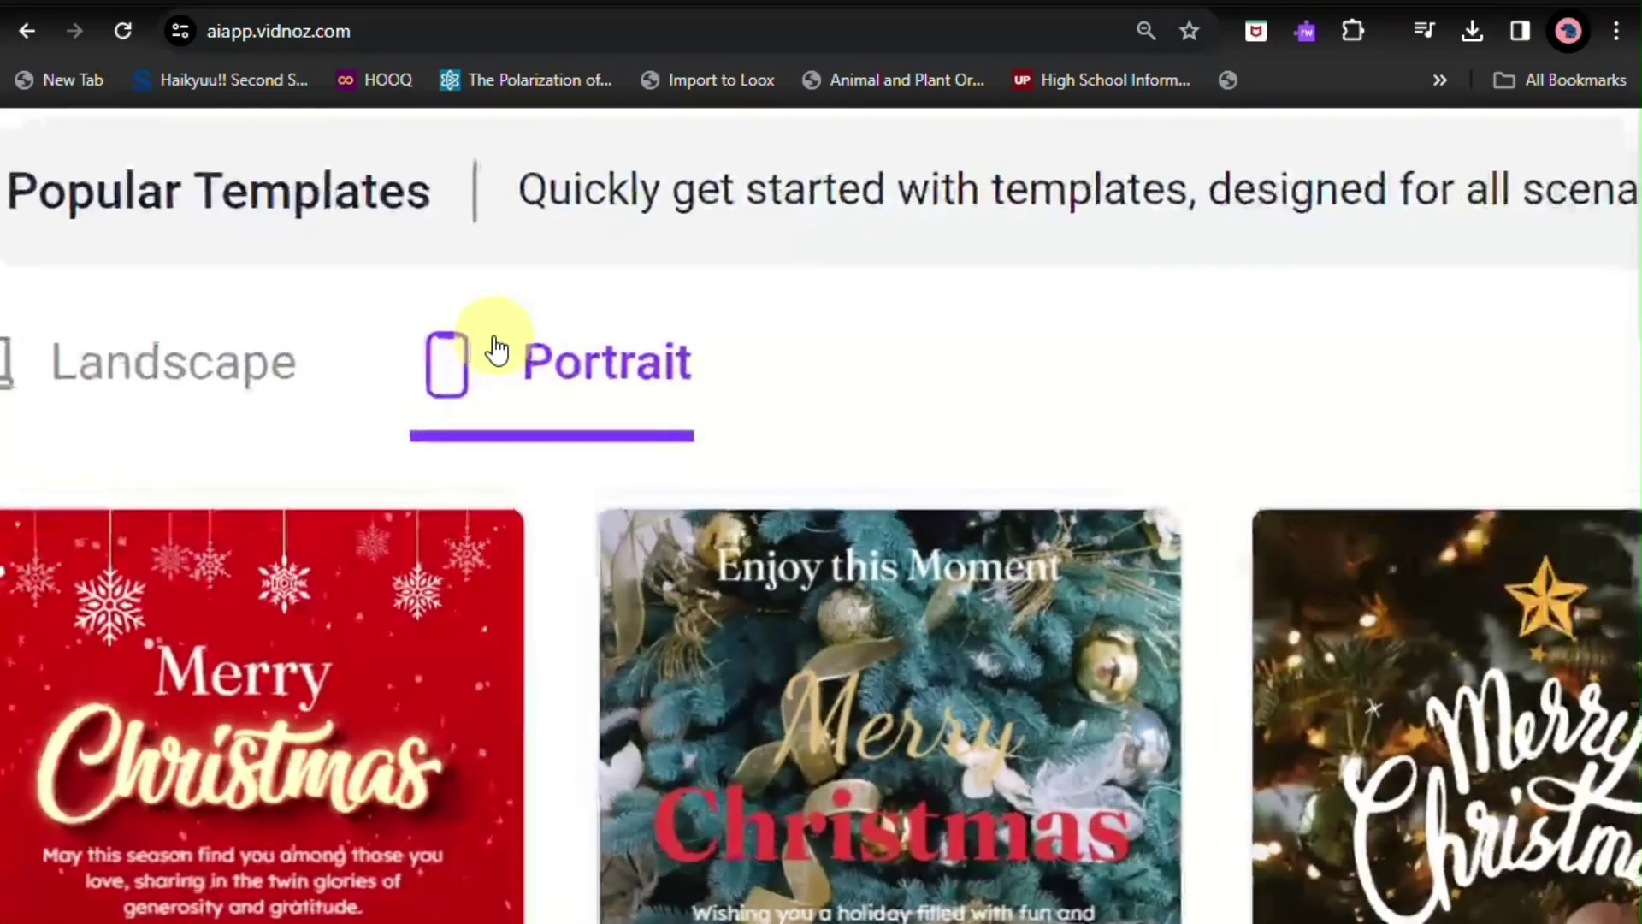
scroll(696, 752, "down", 2)
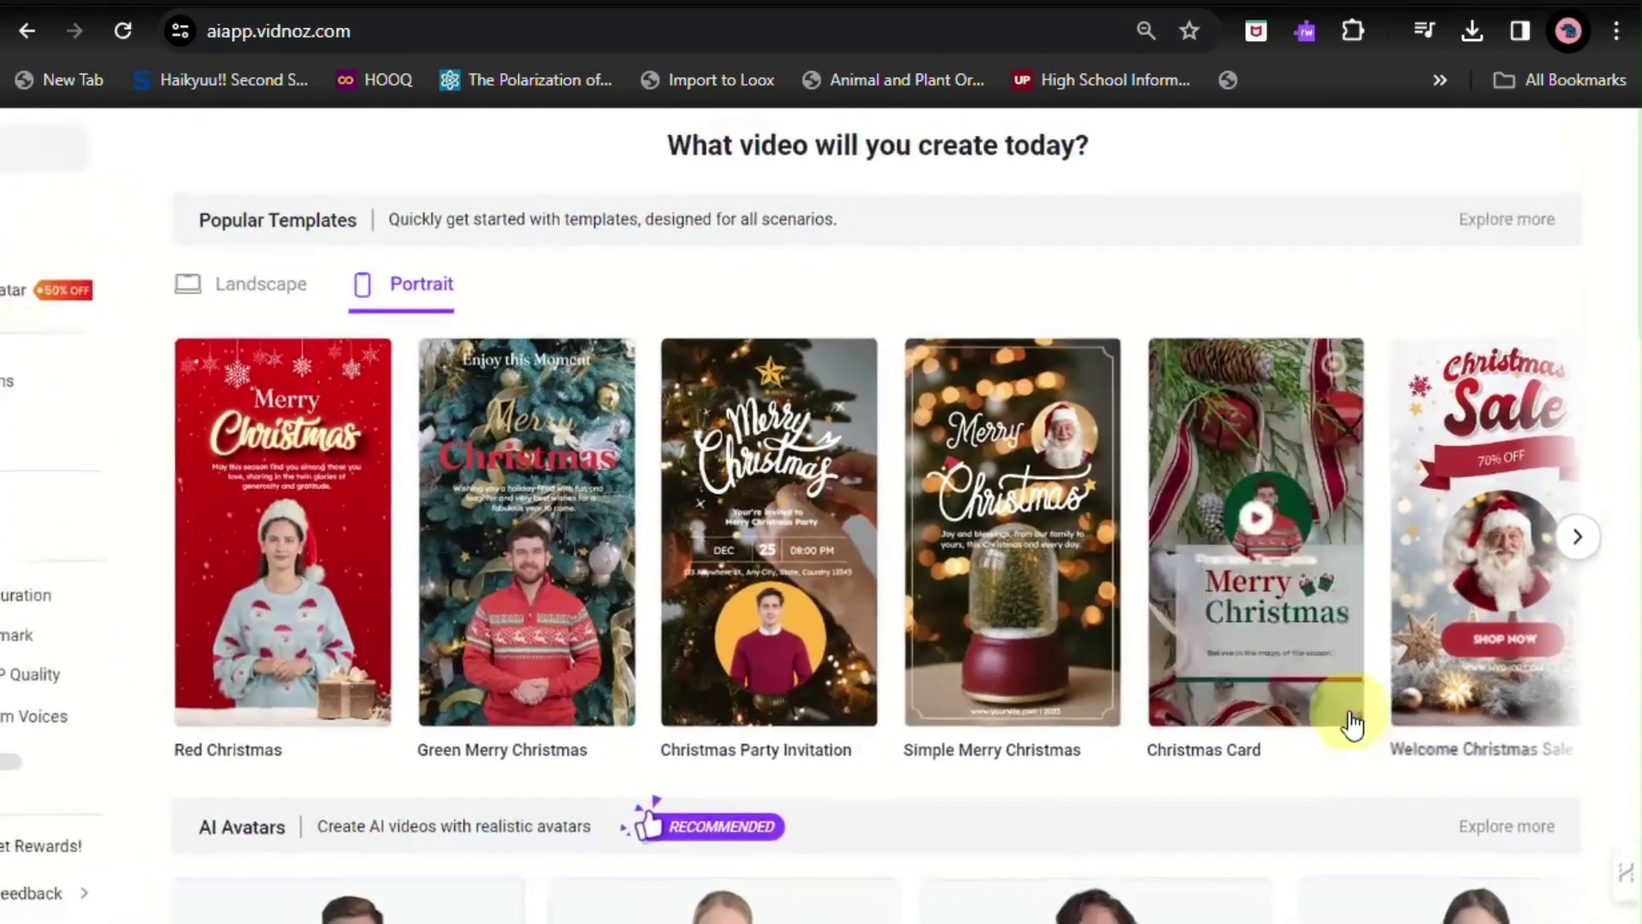
Advance the portrait template carousel to the end of the row
left_click(1588, 550)
left_click(1588, 549)
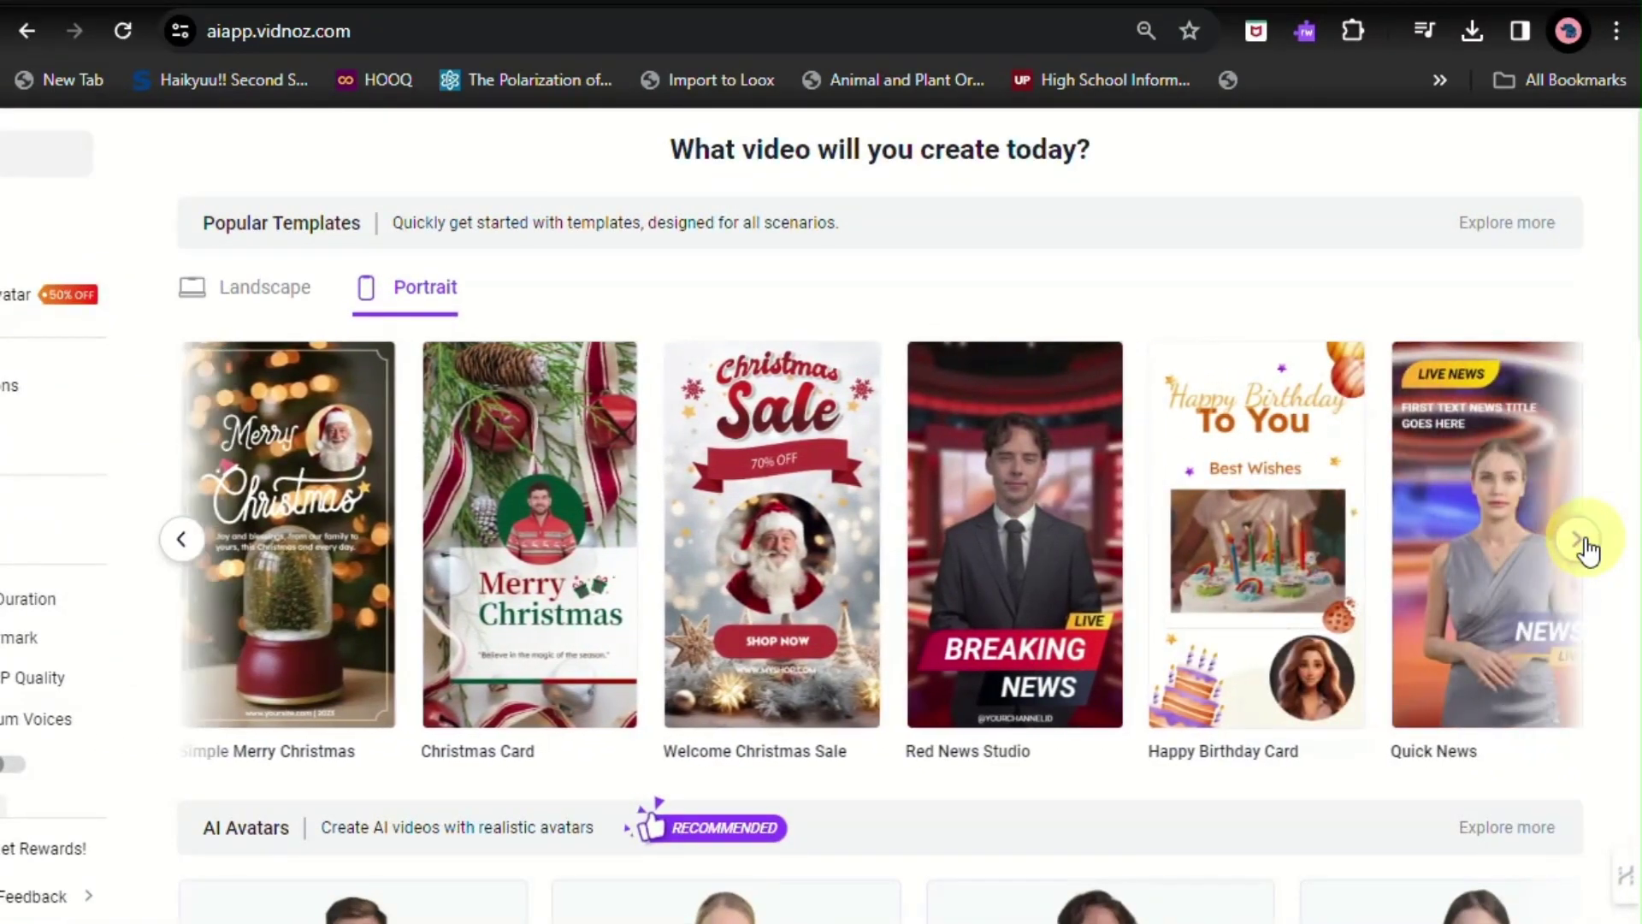
left_click(1588, 550)
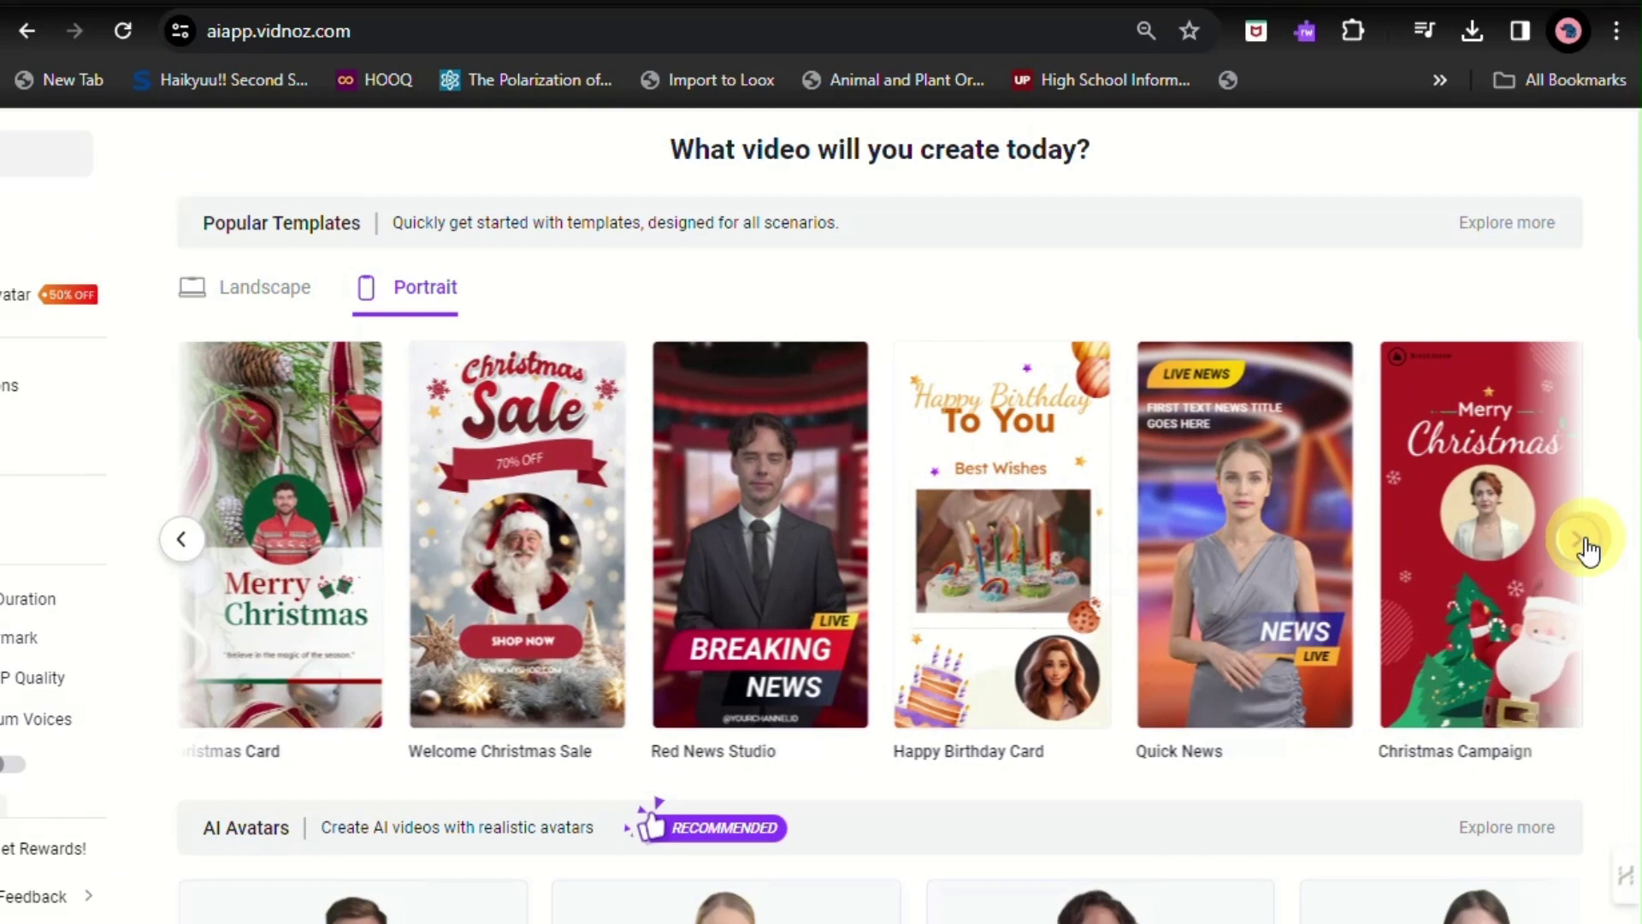
left_click(1588, 550)
left_click(1578, 542)
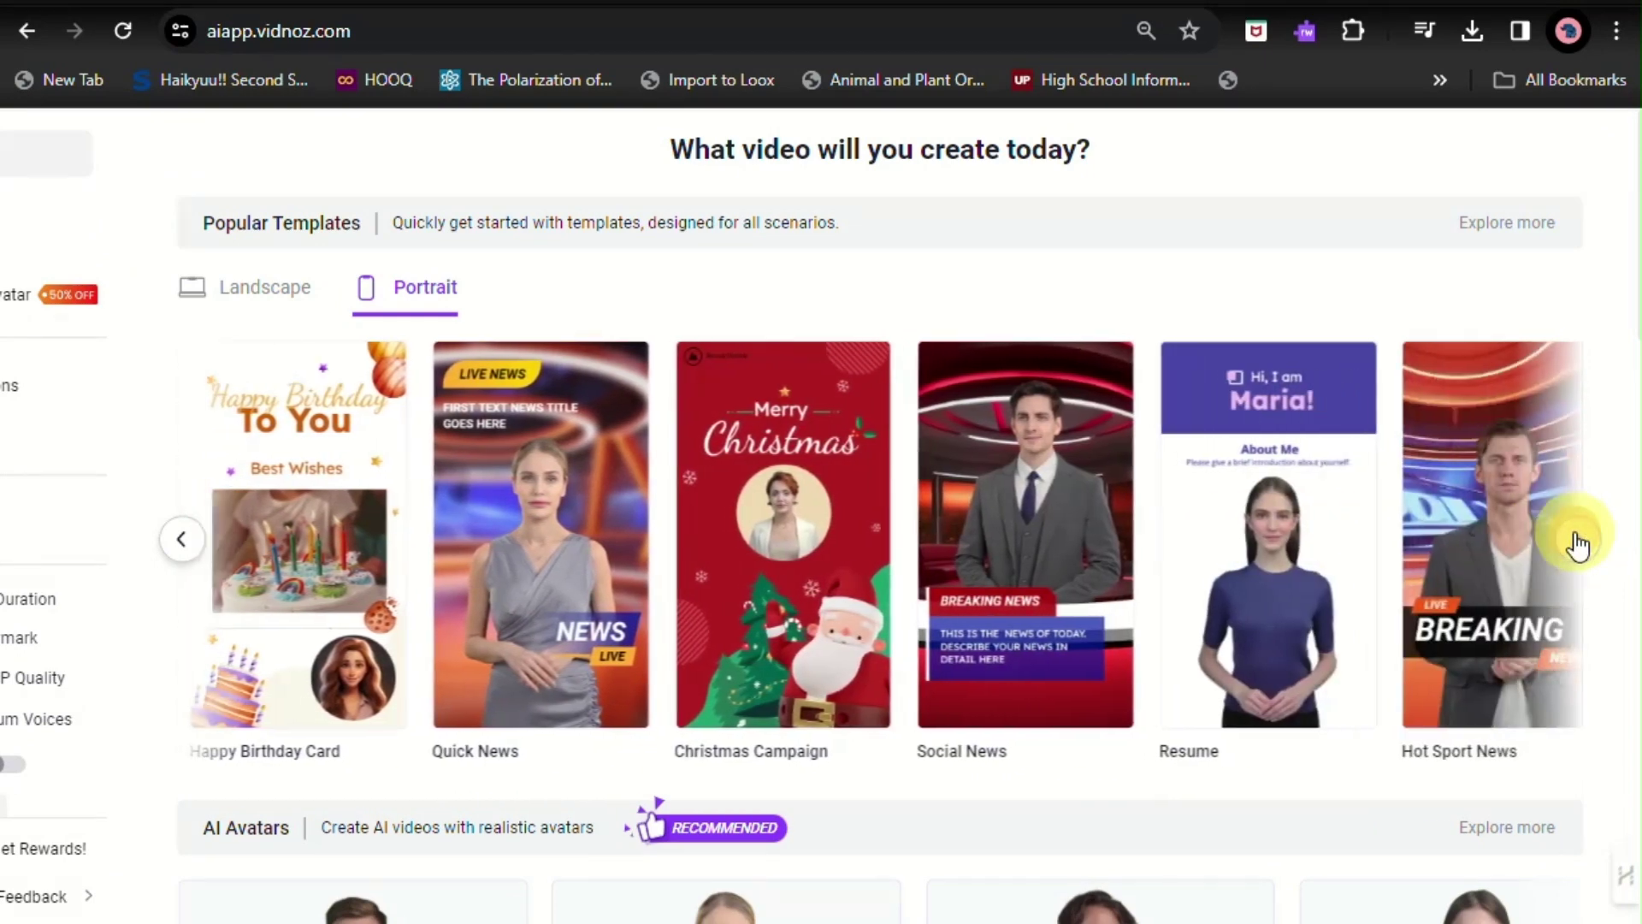
left_click(1578, 541)
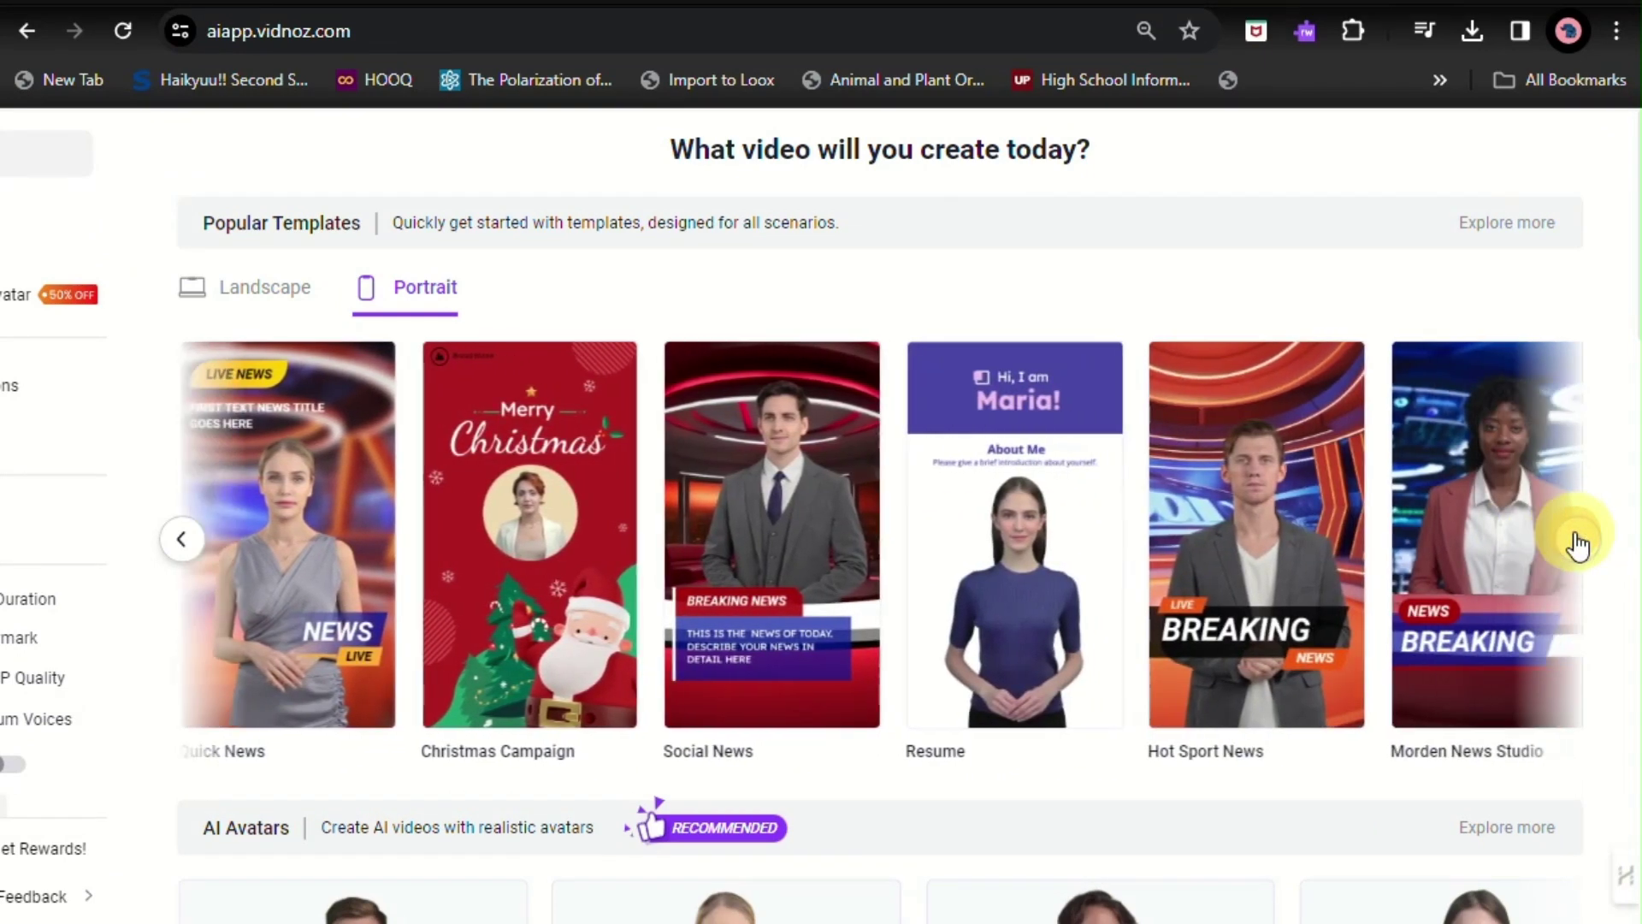
left_click(1578, 543)
left_click(1579, 542)
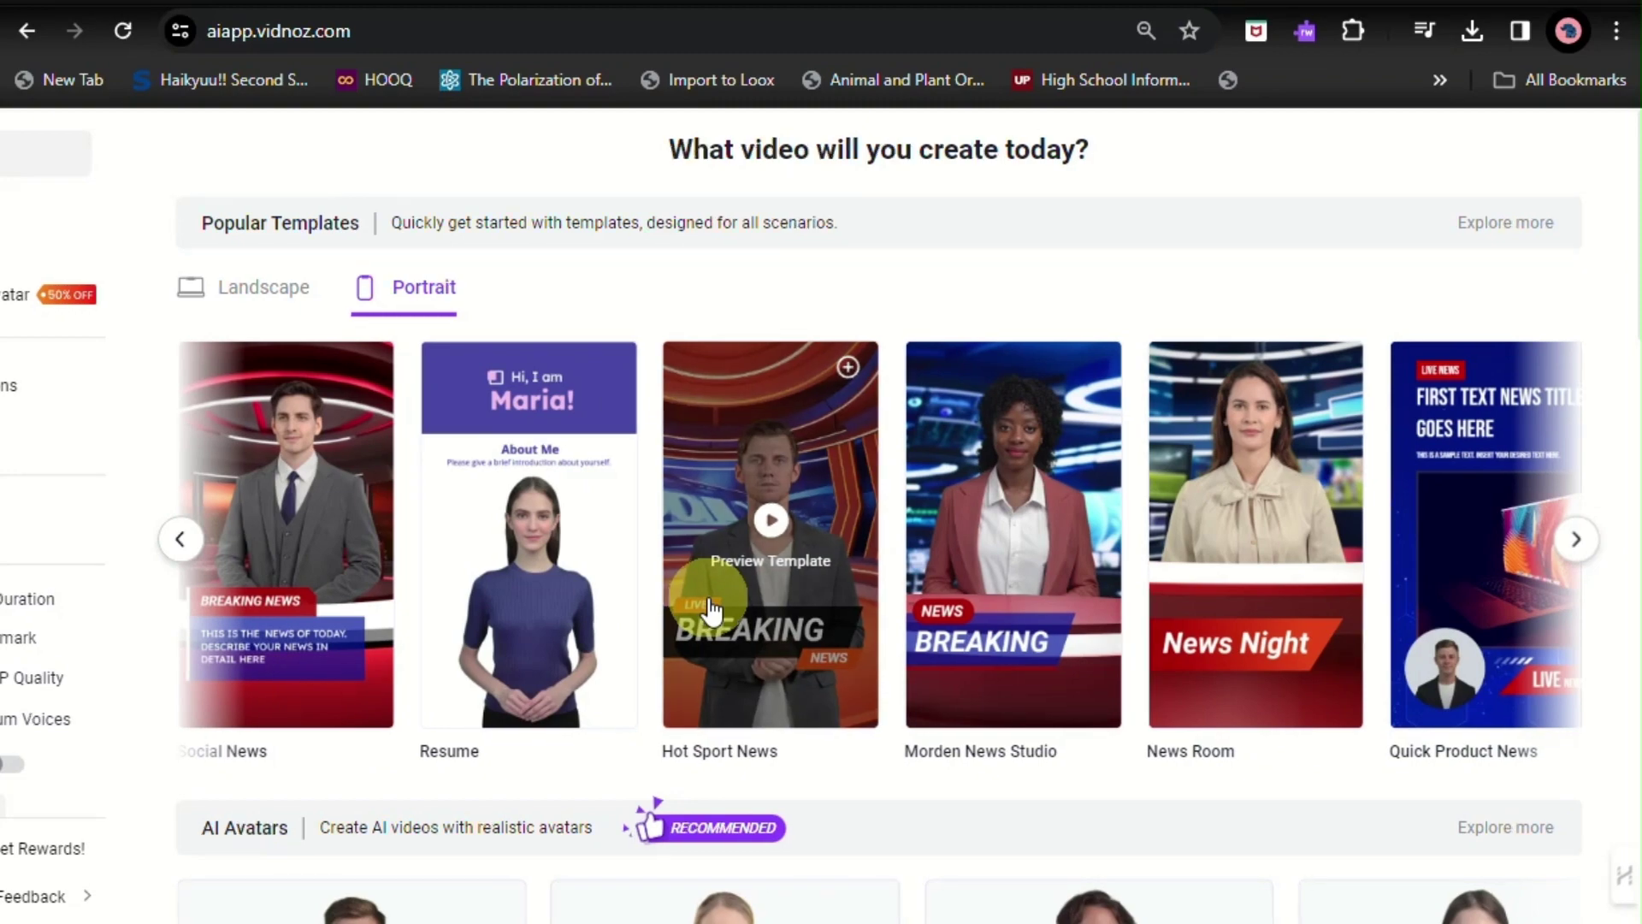
Return to Red Christmas and start a new video from that template
left_click(202, 545)
left_click(202, 545)
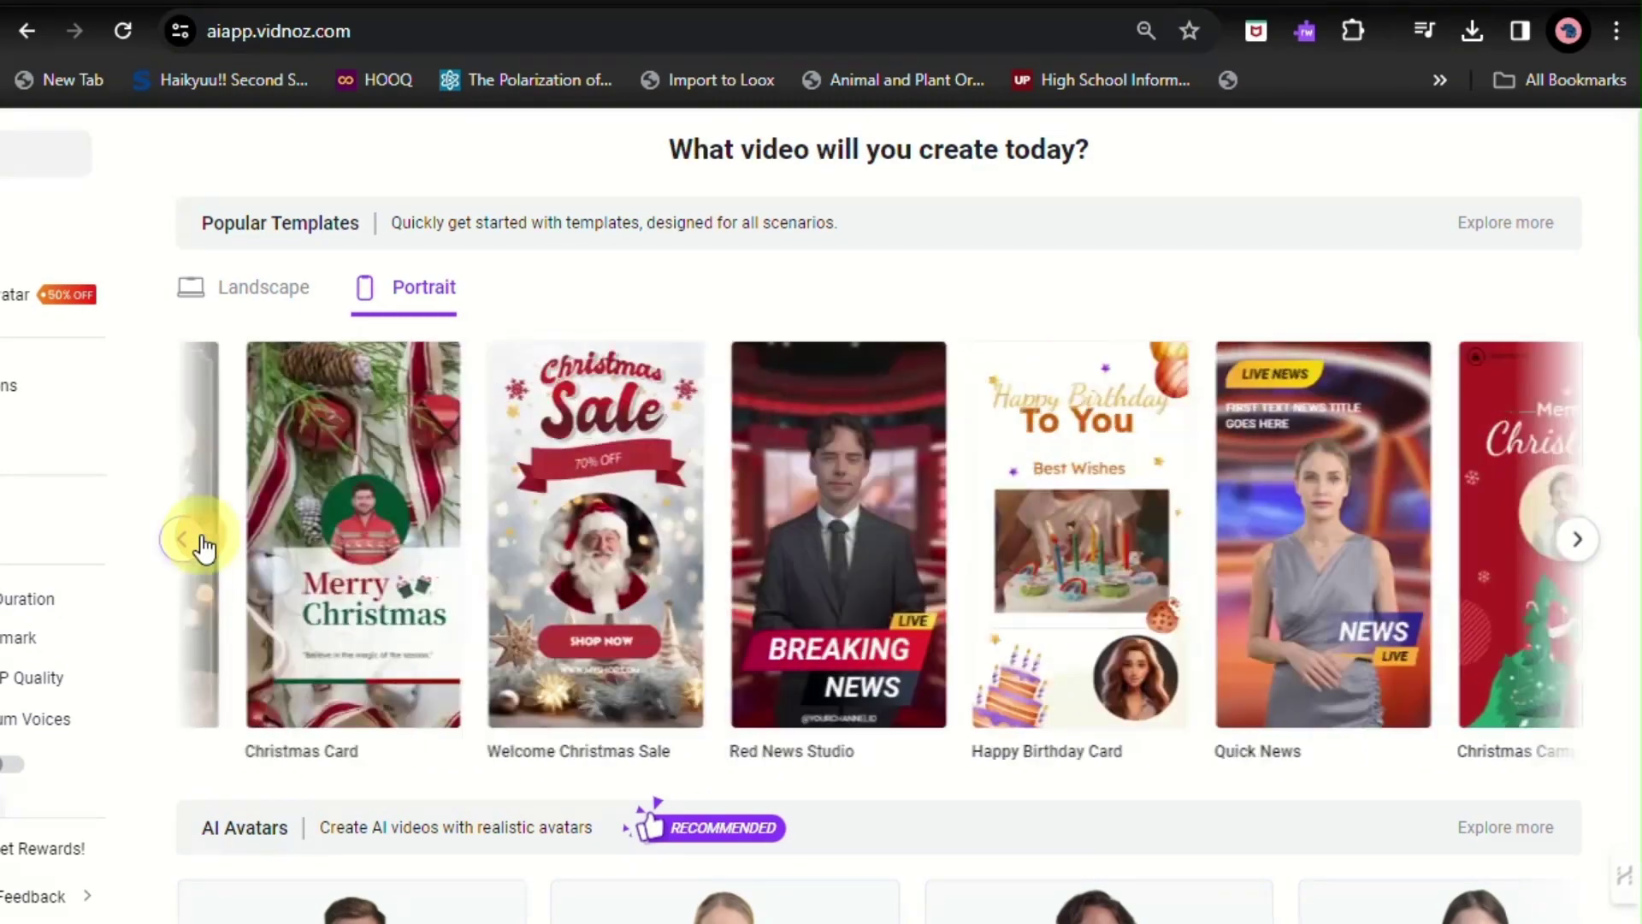
left_click(202, 544)
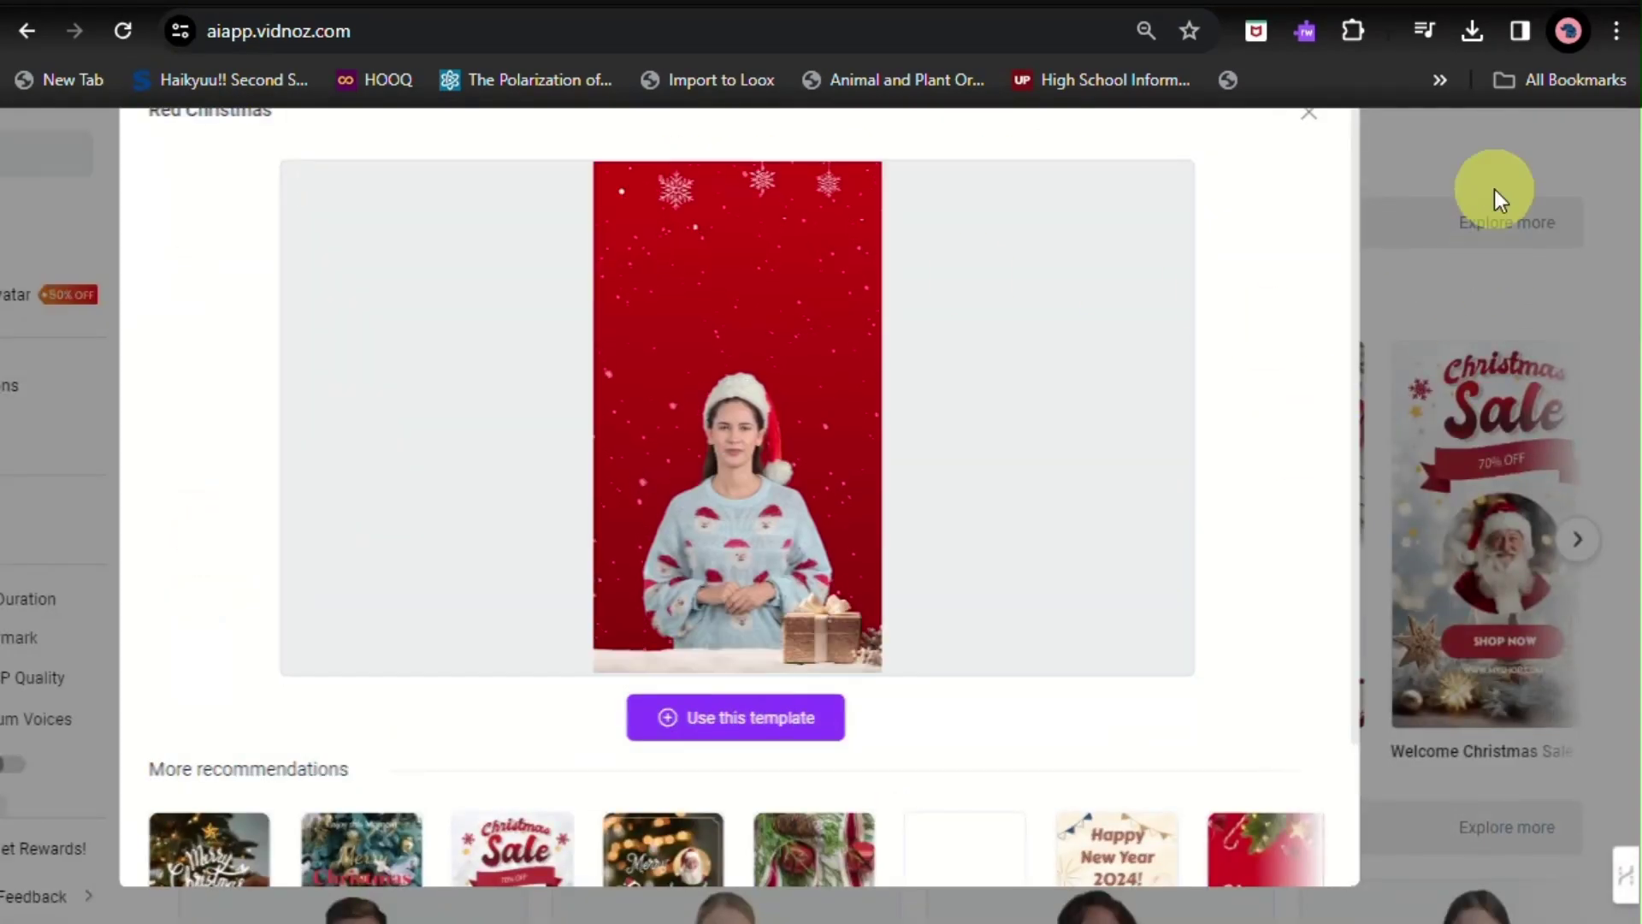
left_click(808, 718)
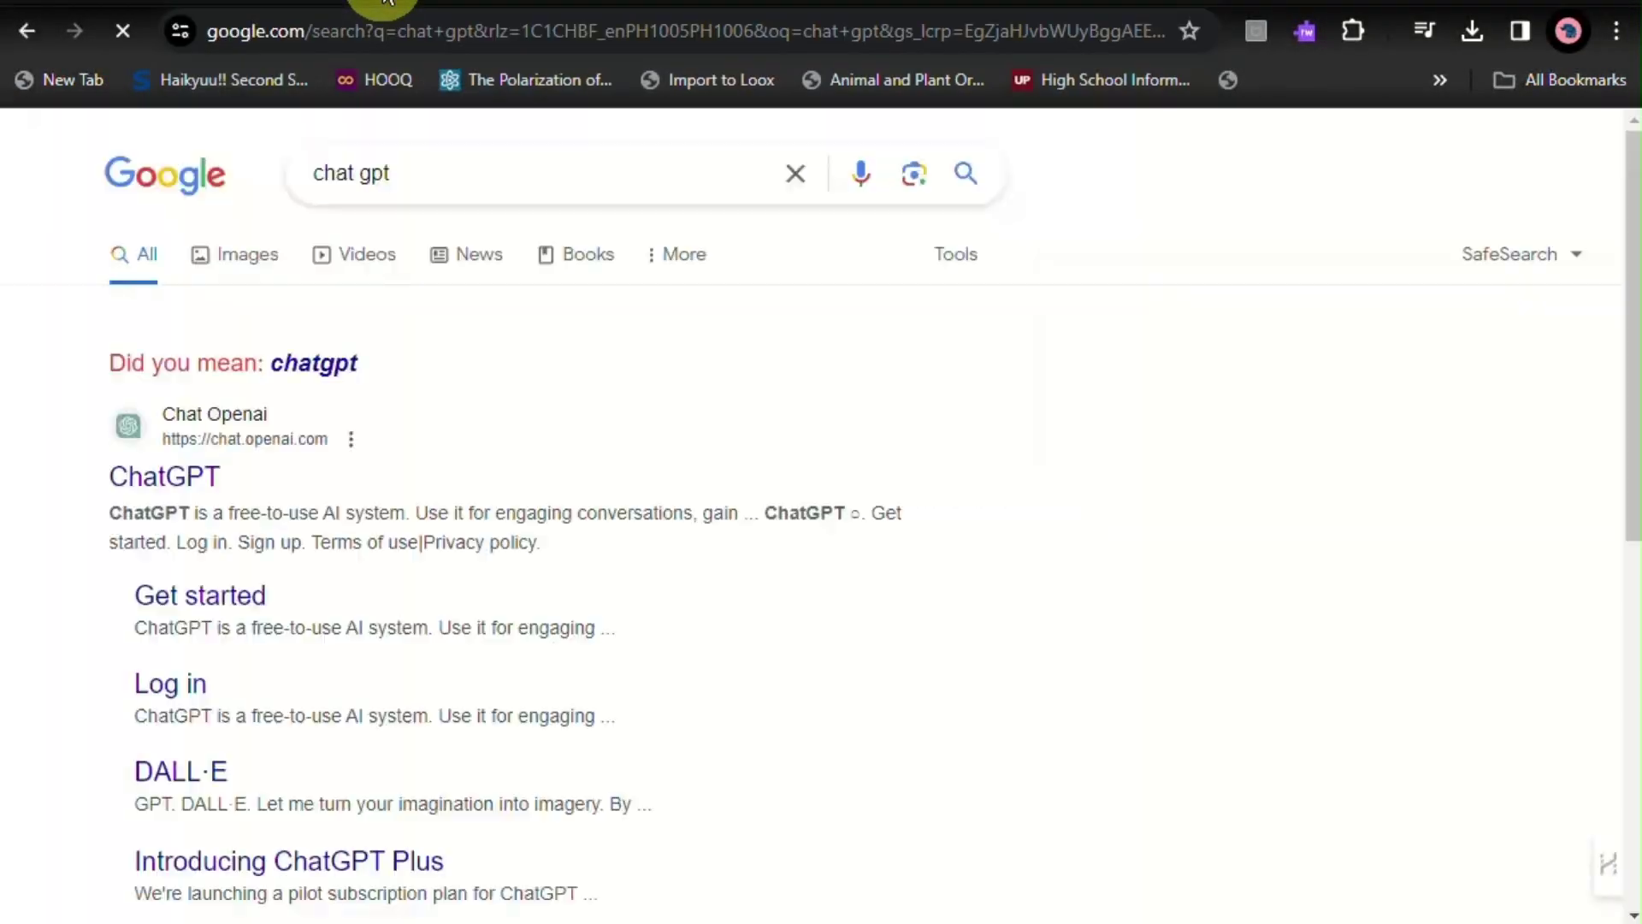
Sign in to ChatGPT, request a short happy holidays greeting, and select the reply
left_click(195, 491)
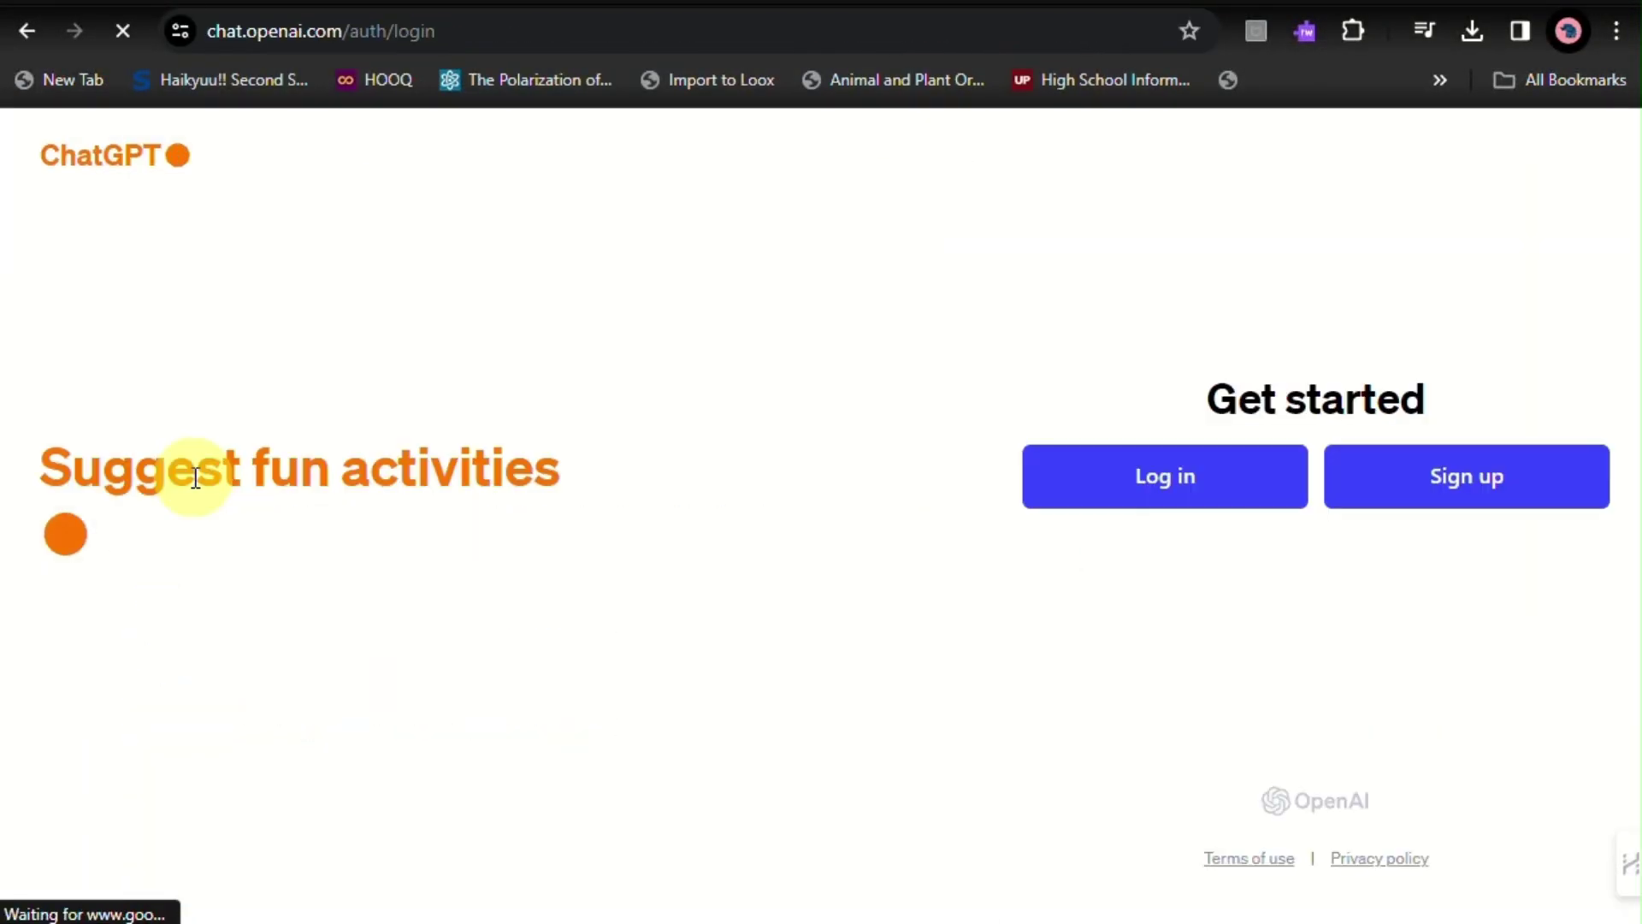
left_click(1240, 476)
type("please write a short greeting for the happy holidays")
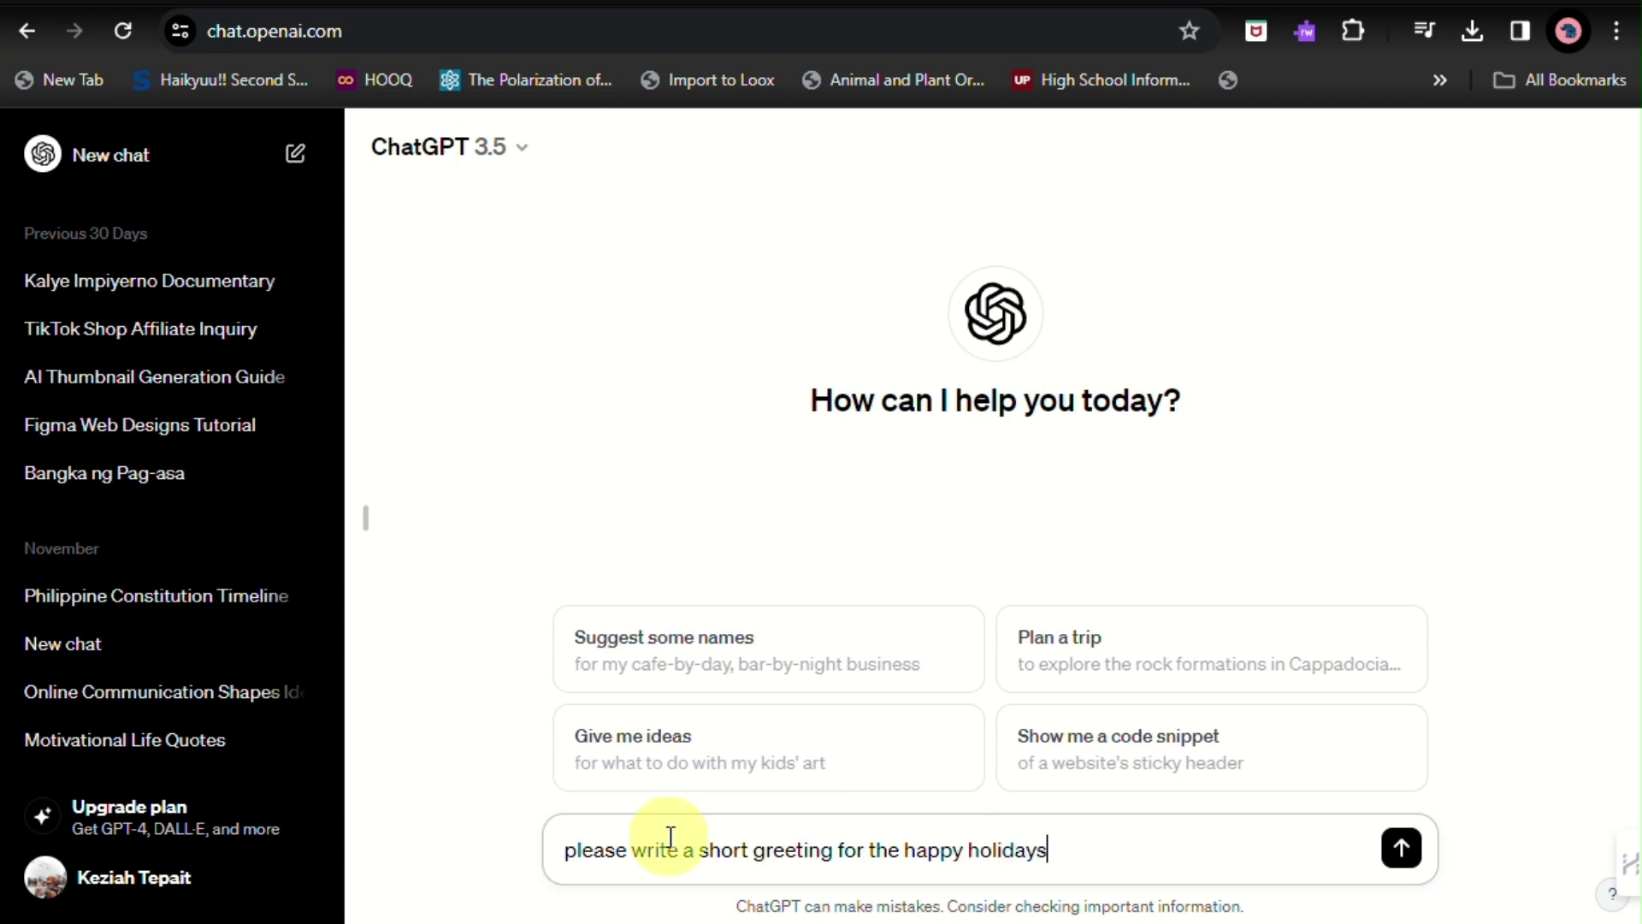
key("Return")
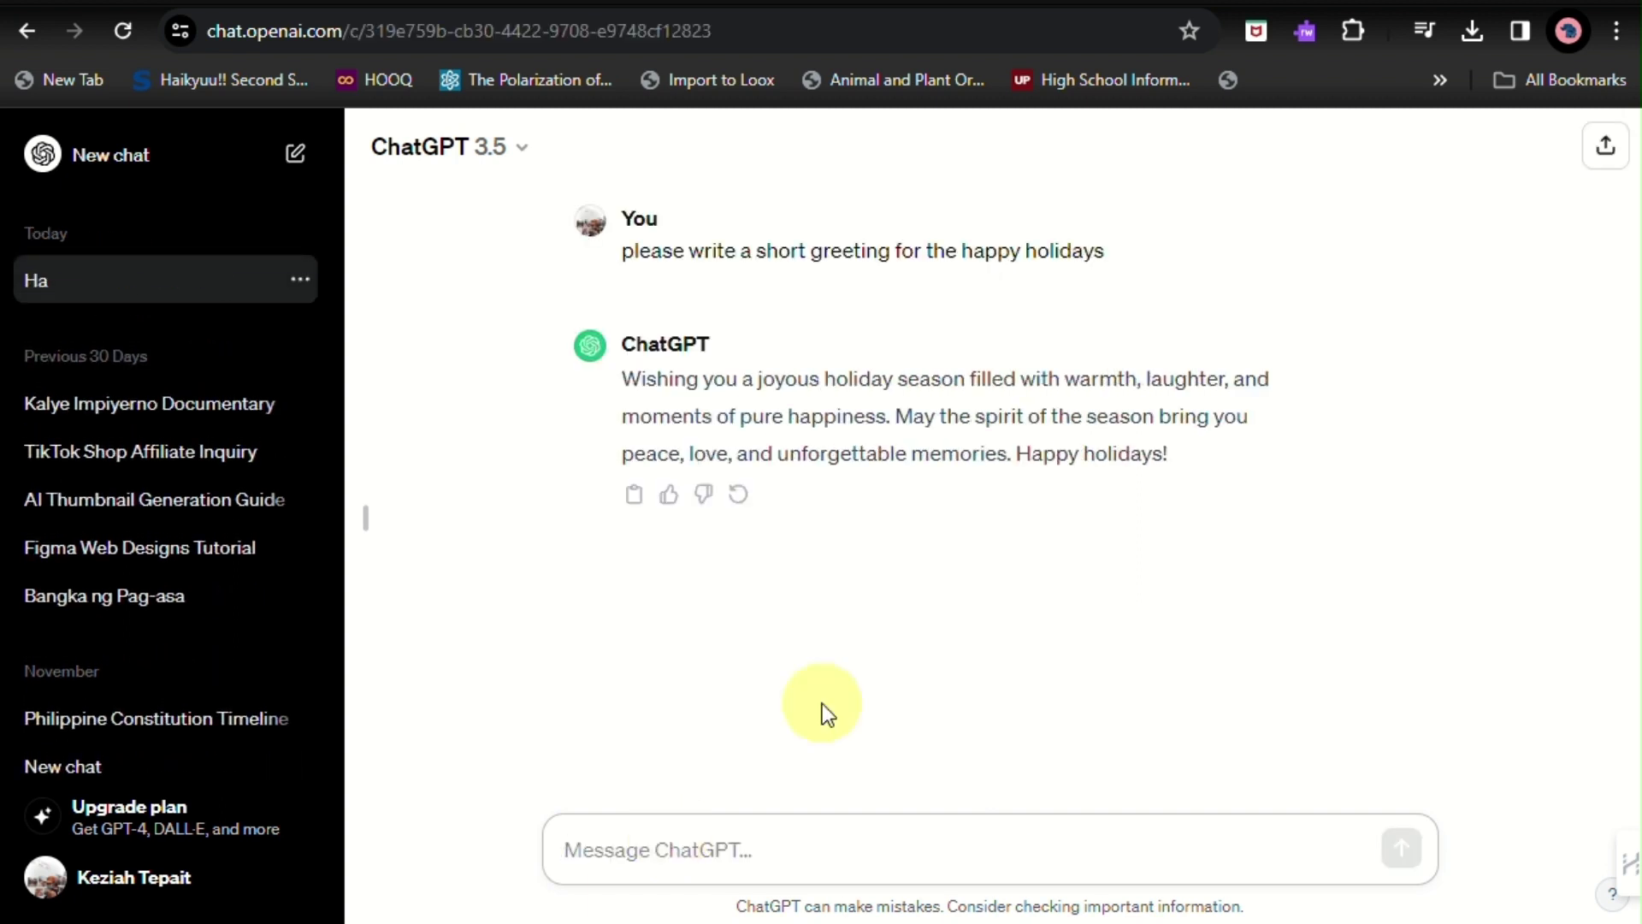
left_click_drag(627, 380, 1172, 464)
key("ctrl+c")
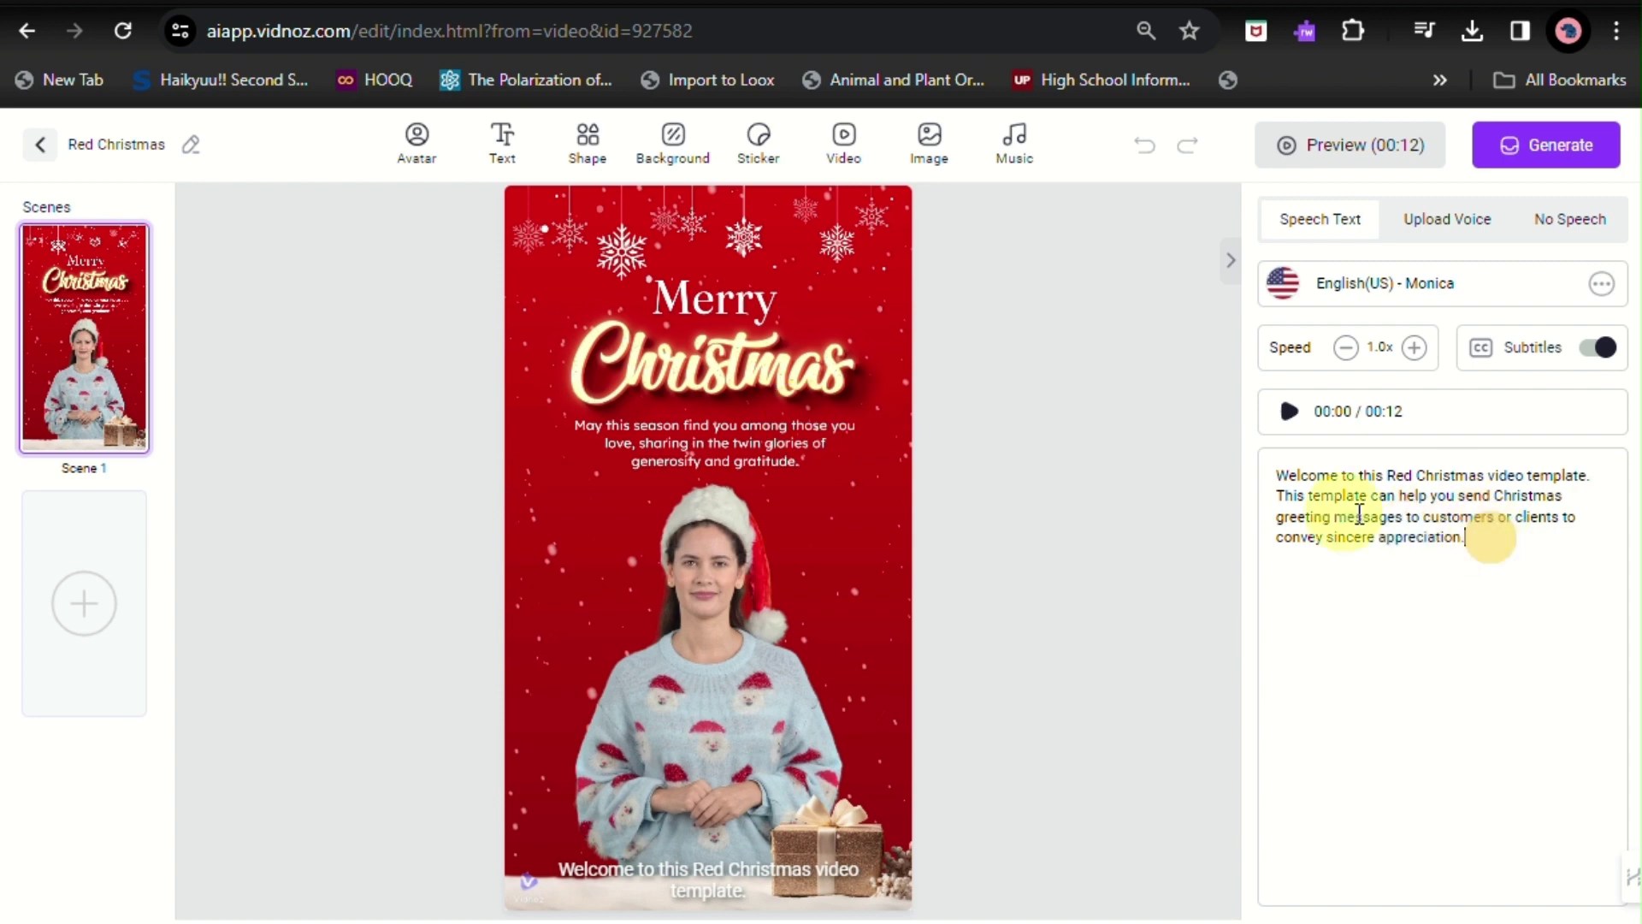
Paste the ChatGPT greeting into the speech text, then edit the small card paragraph
left_click_drag(1488, 535, 1251, 473)
key("ctrl+v")
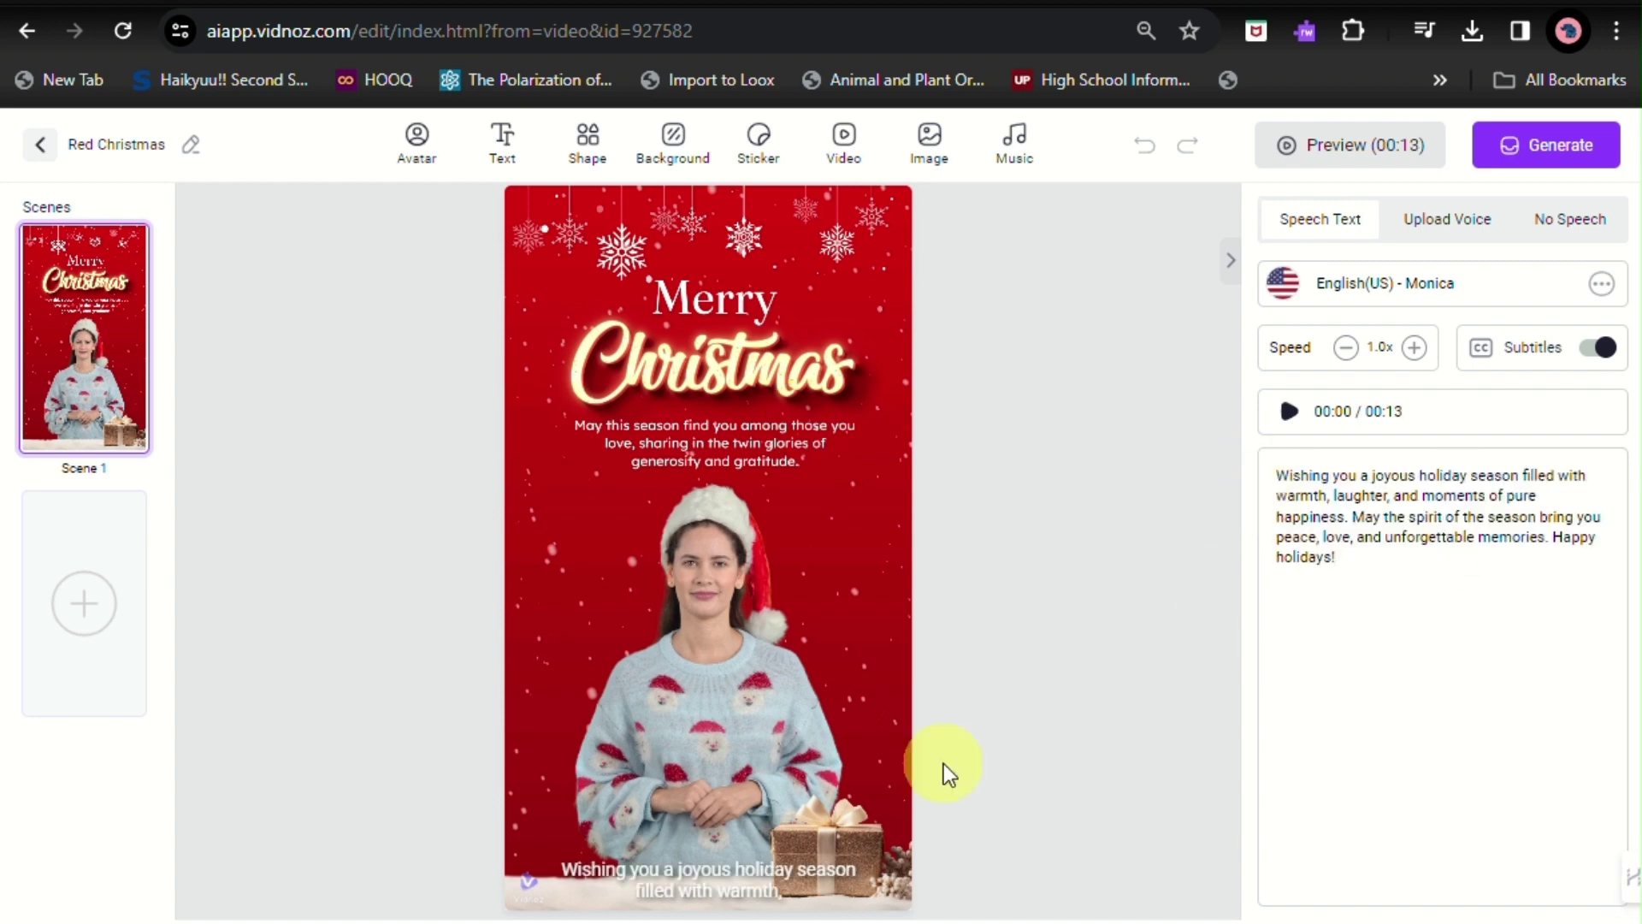
left_click_drag(694, 448, 702, 444)
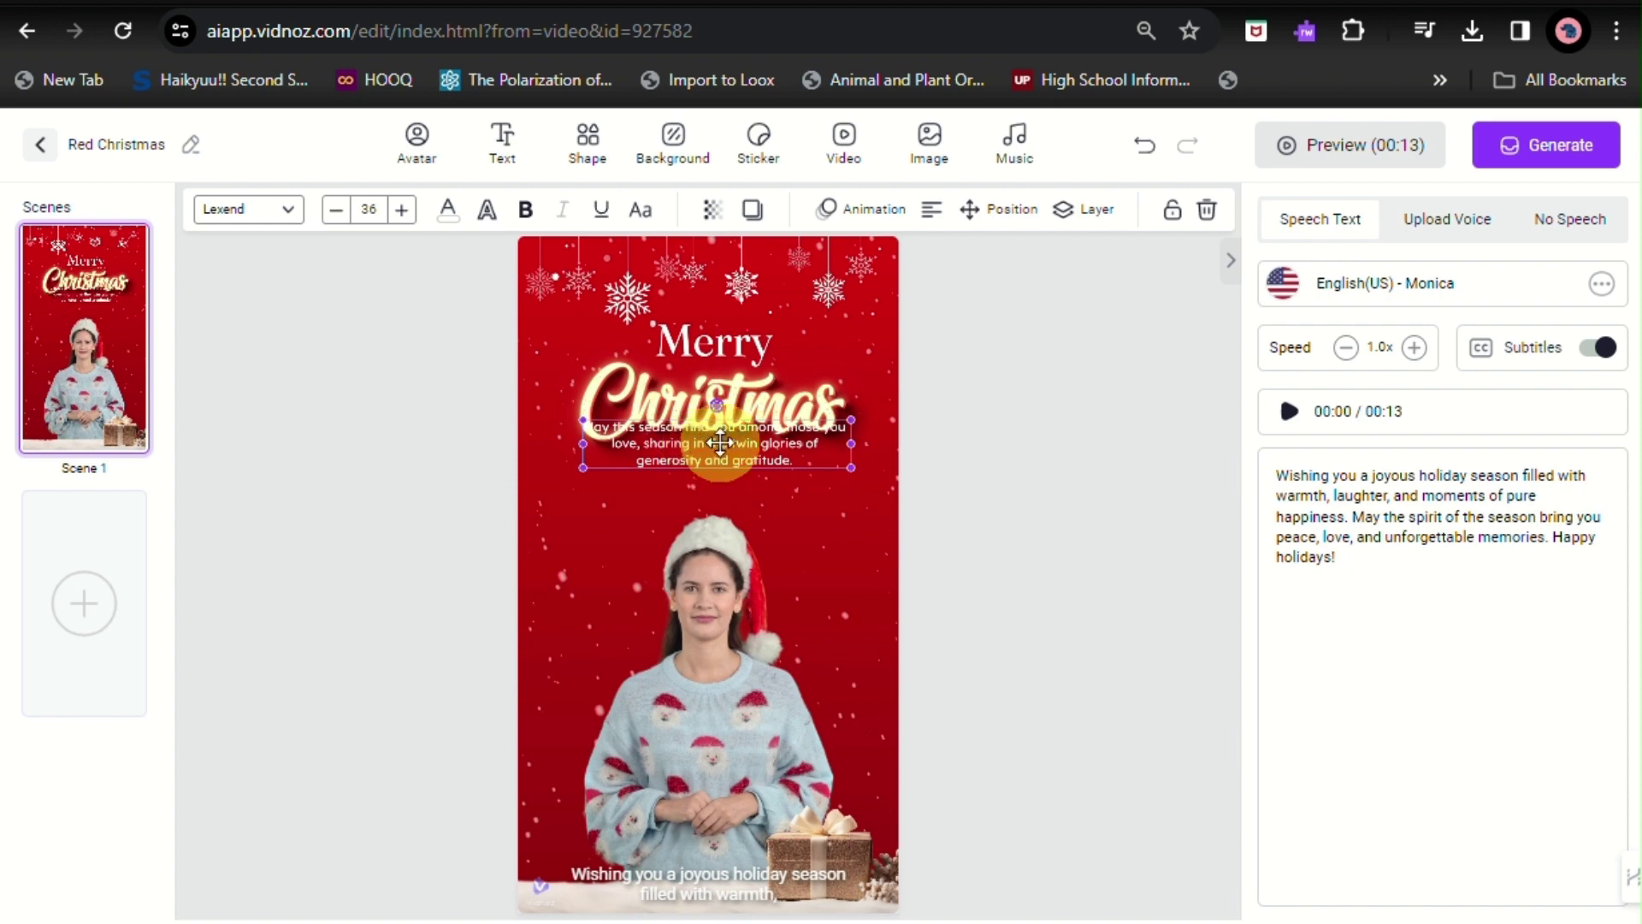
double_click(725, 443)
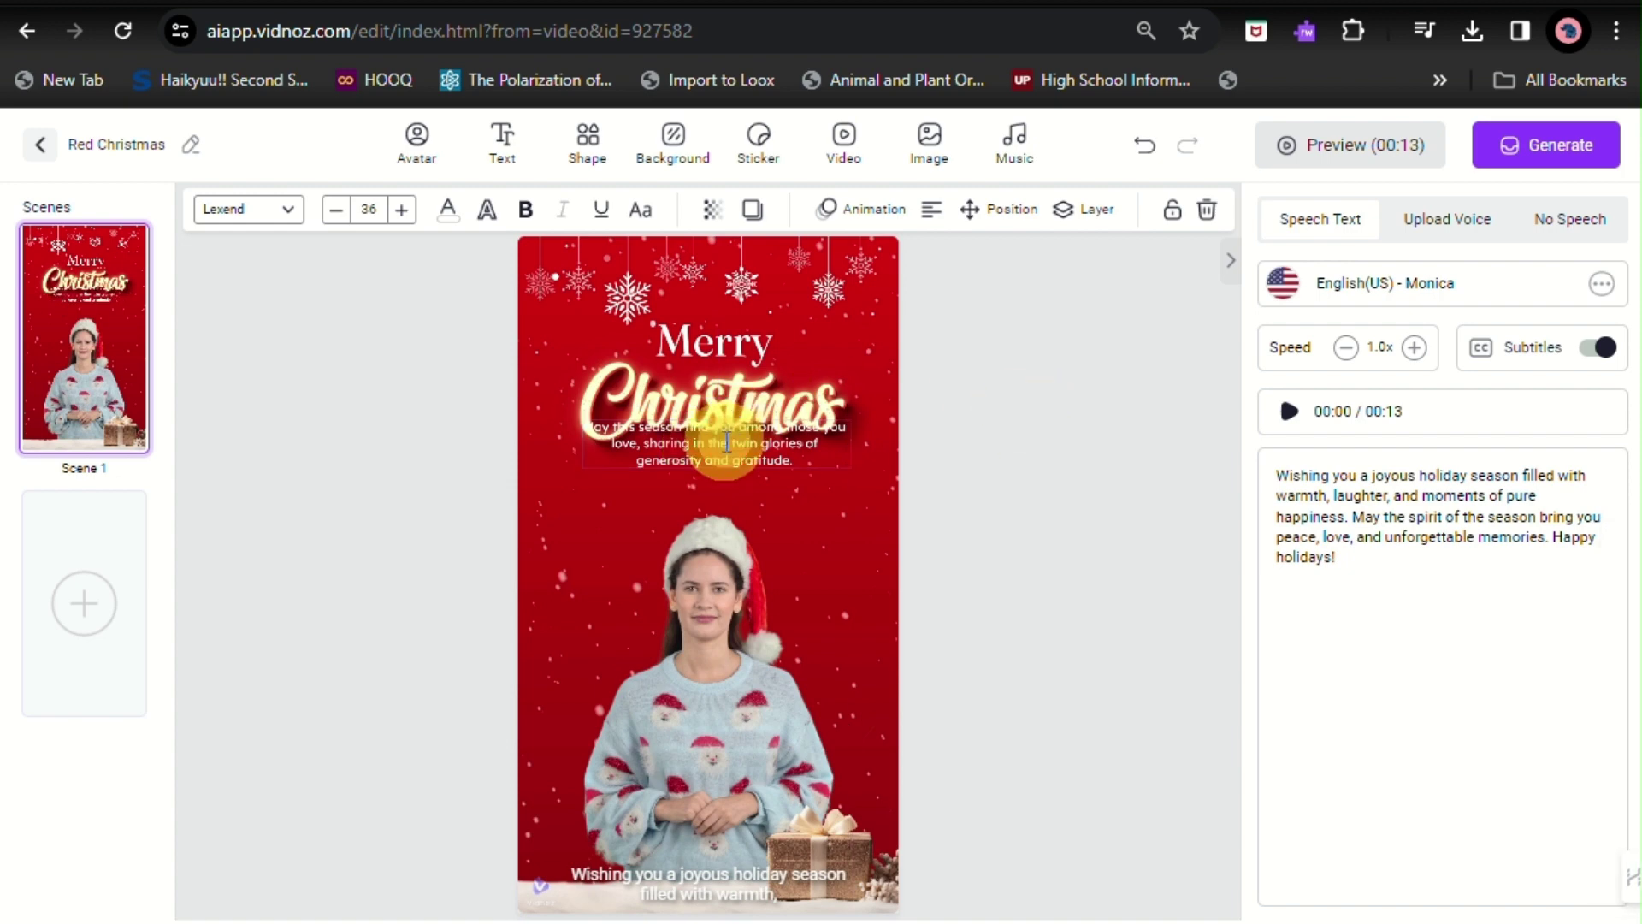
left_click(616, 440)
left_click(722, 470)
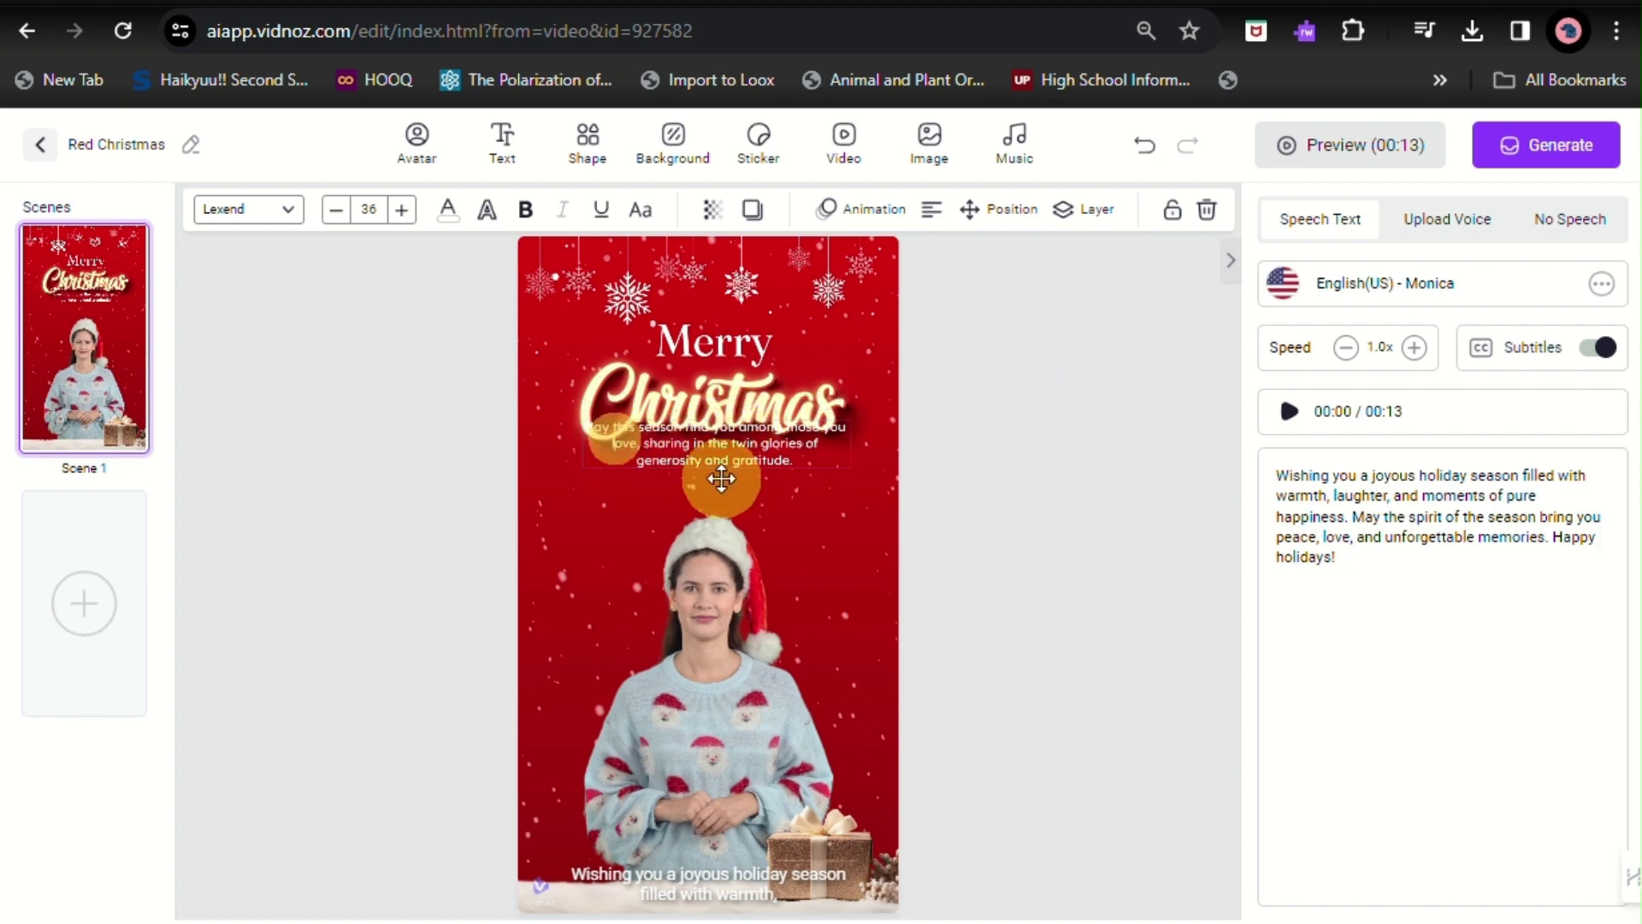
left_click(776, 466)
Select the small greeting text and undo an accidental Merry Christmas title move
left_click(801, 452)
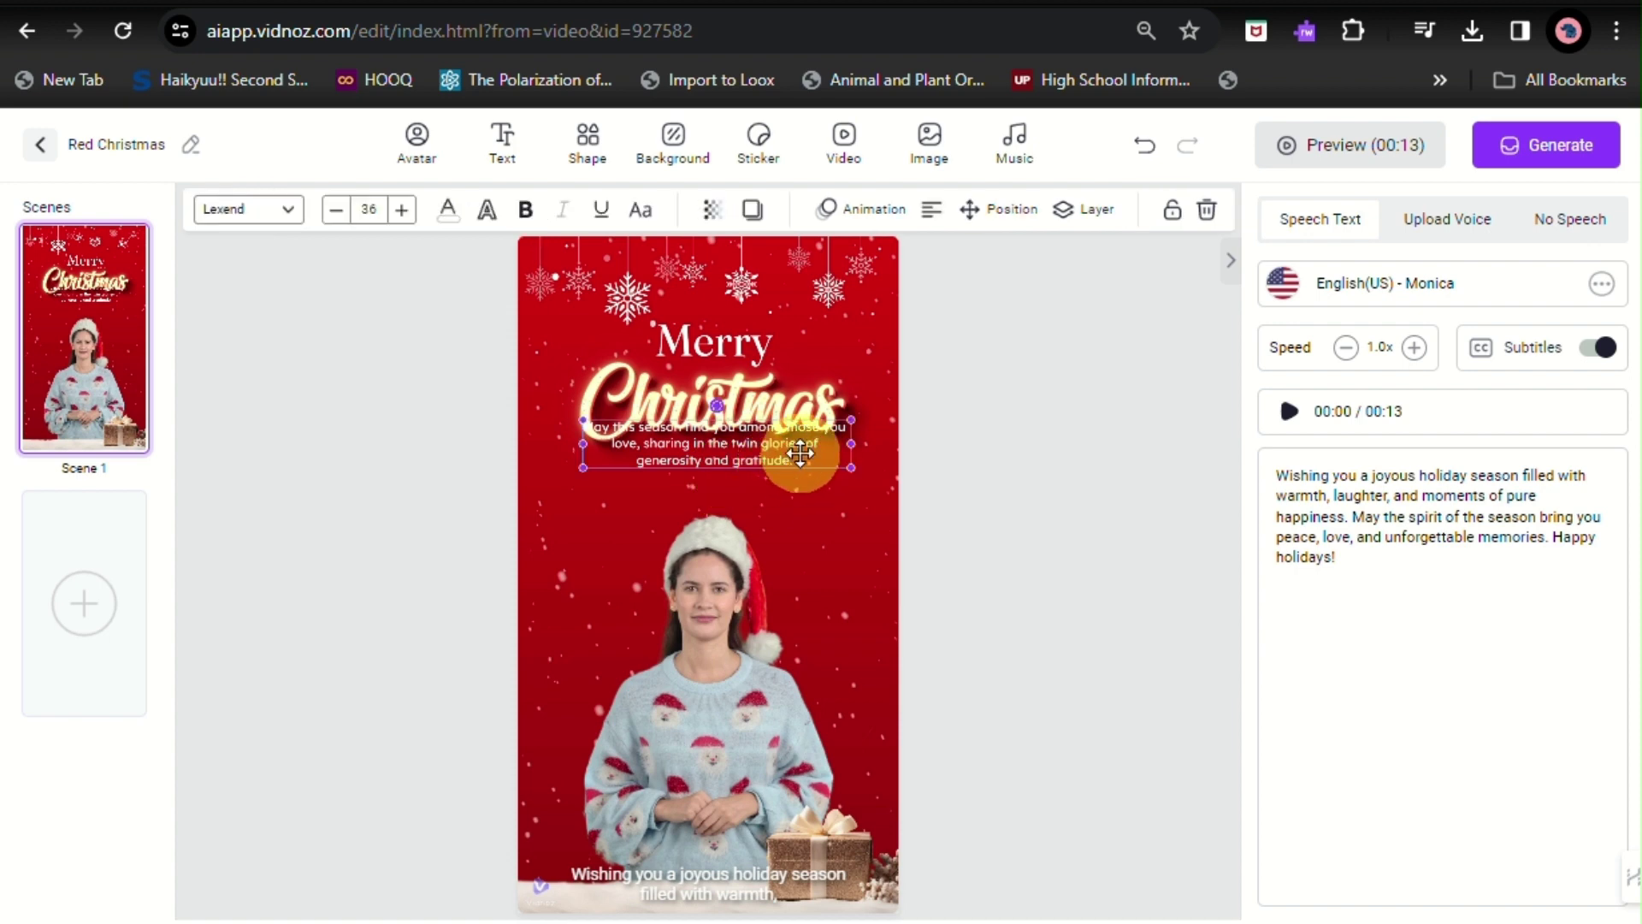
left_click(738, 416)
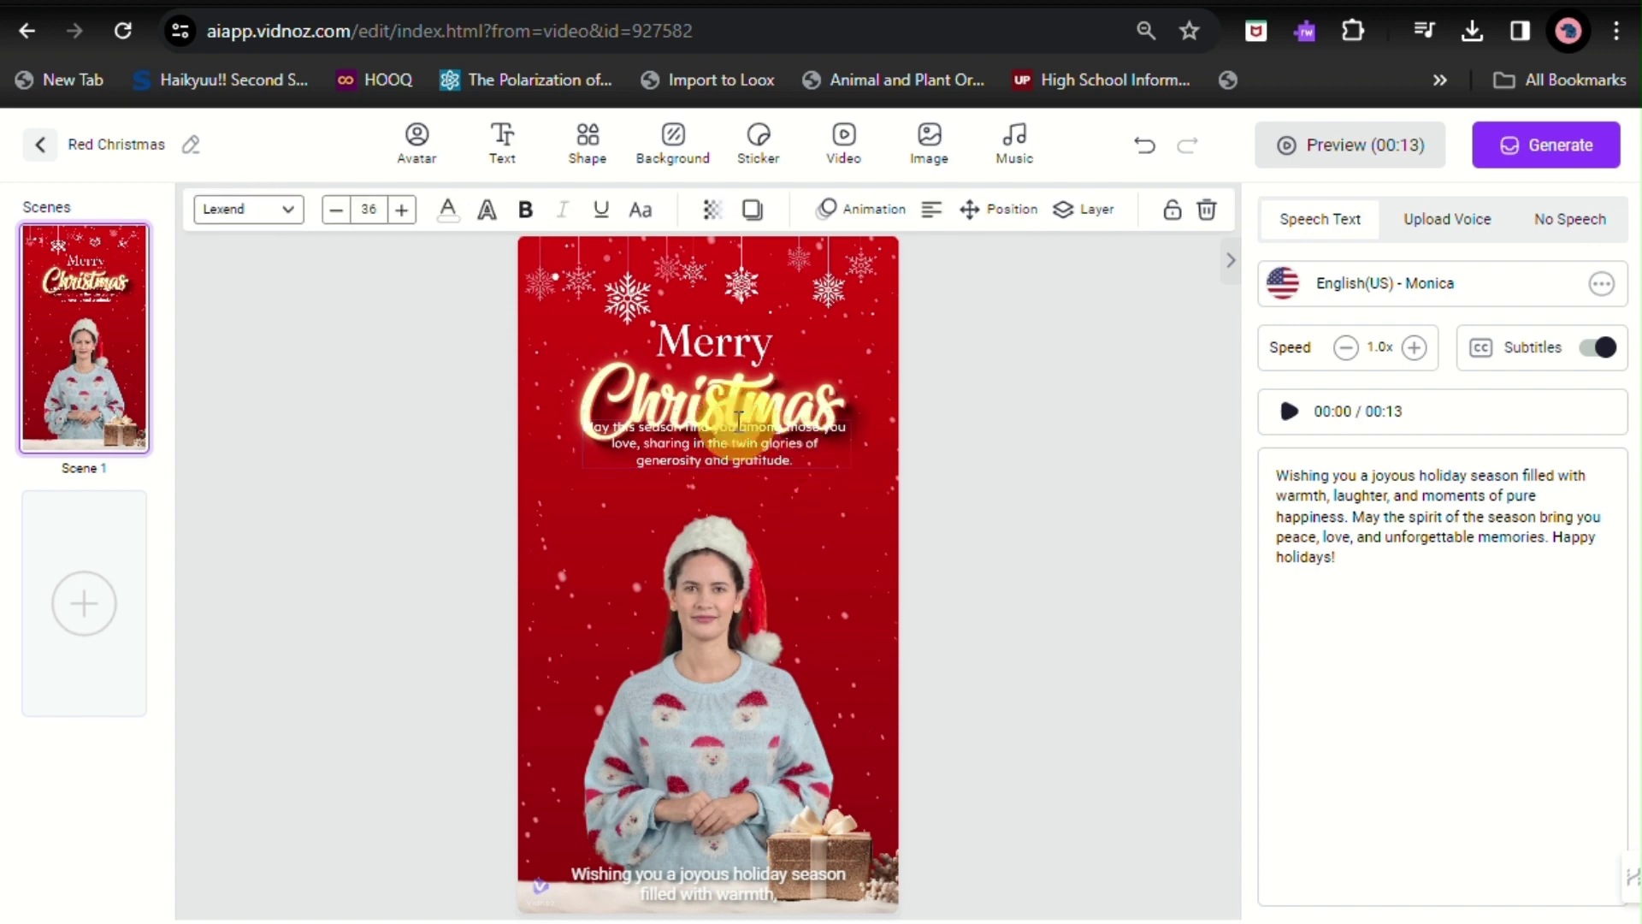
left_click(817, 518)
left_click(697, 451)
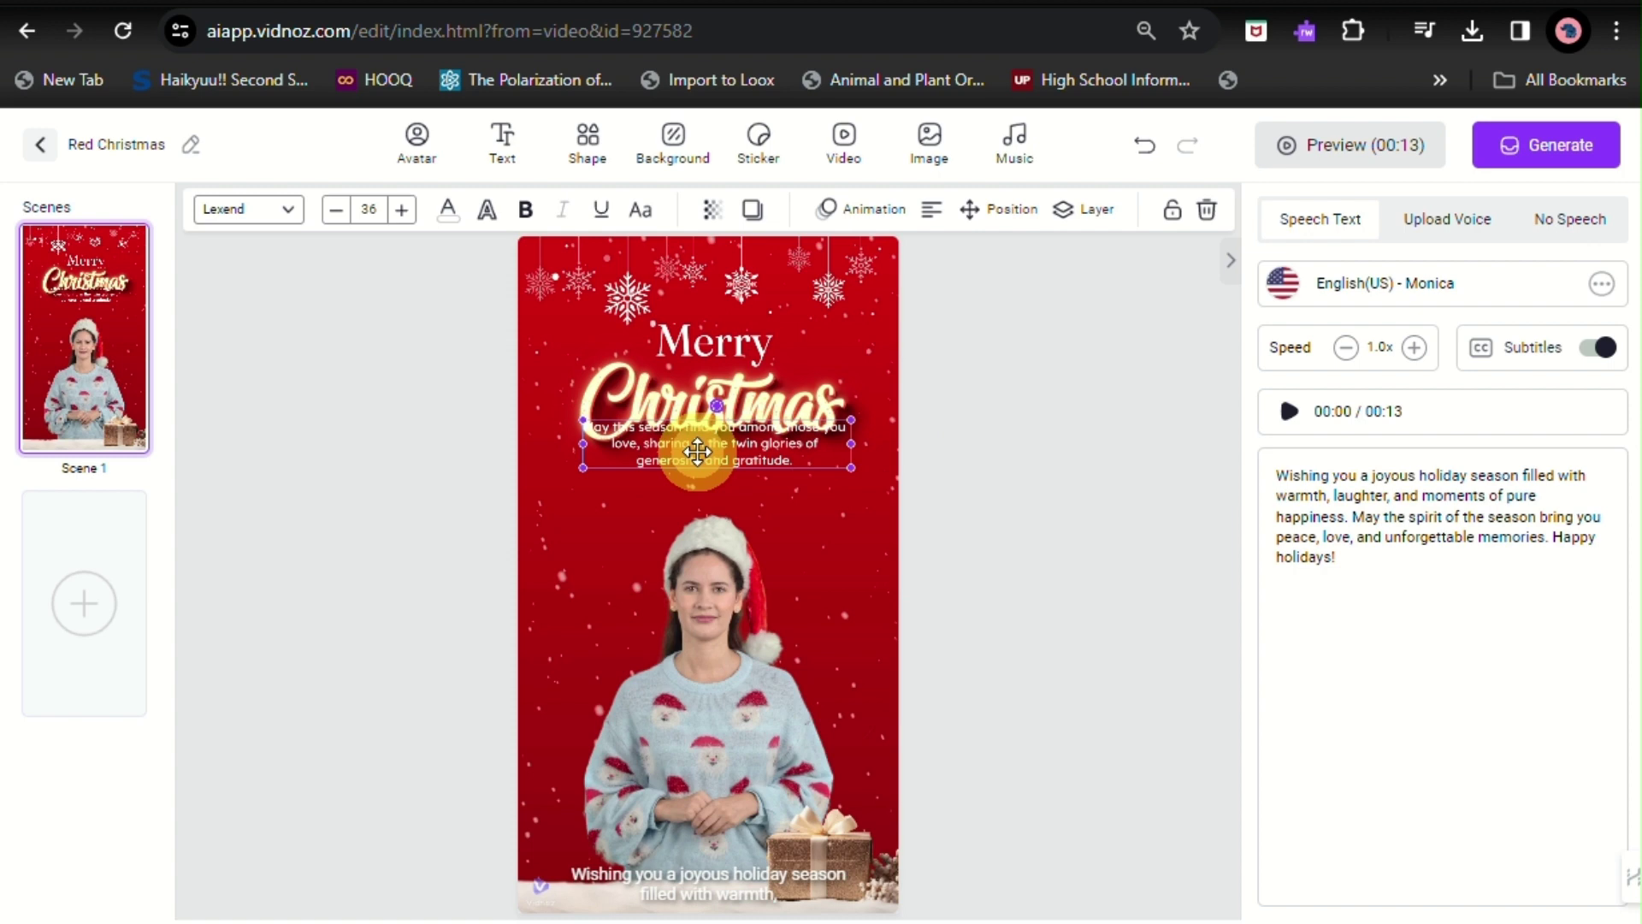
left_click_drag(684, 414, 684, 445)
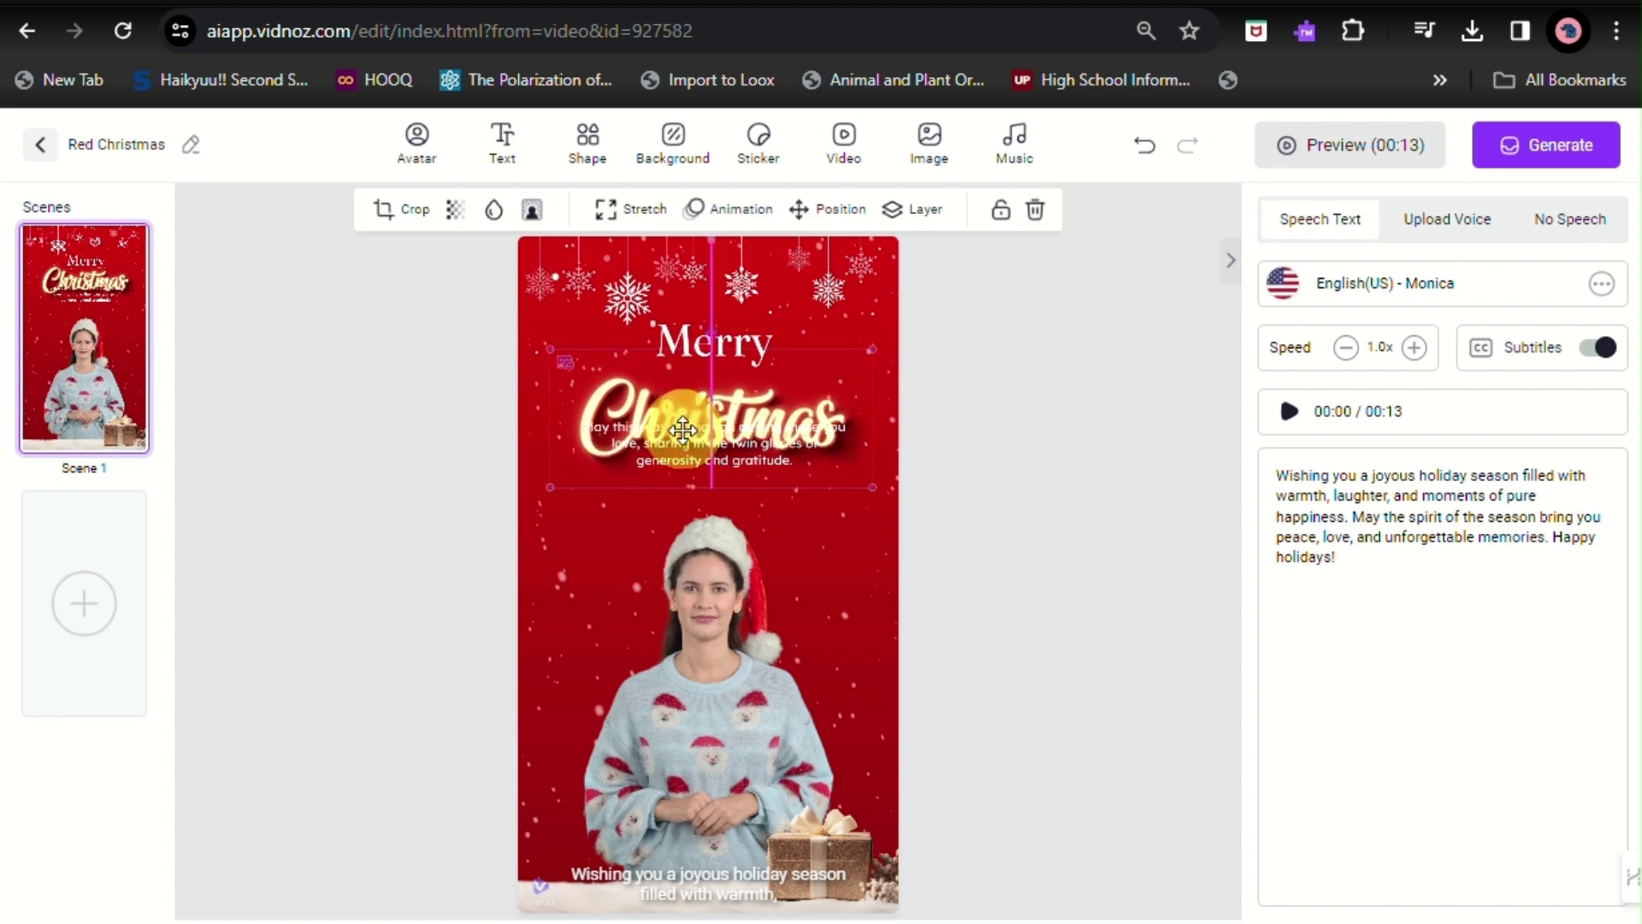
key("ctrl+z")
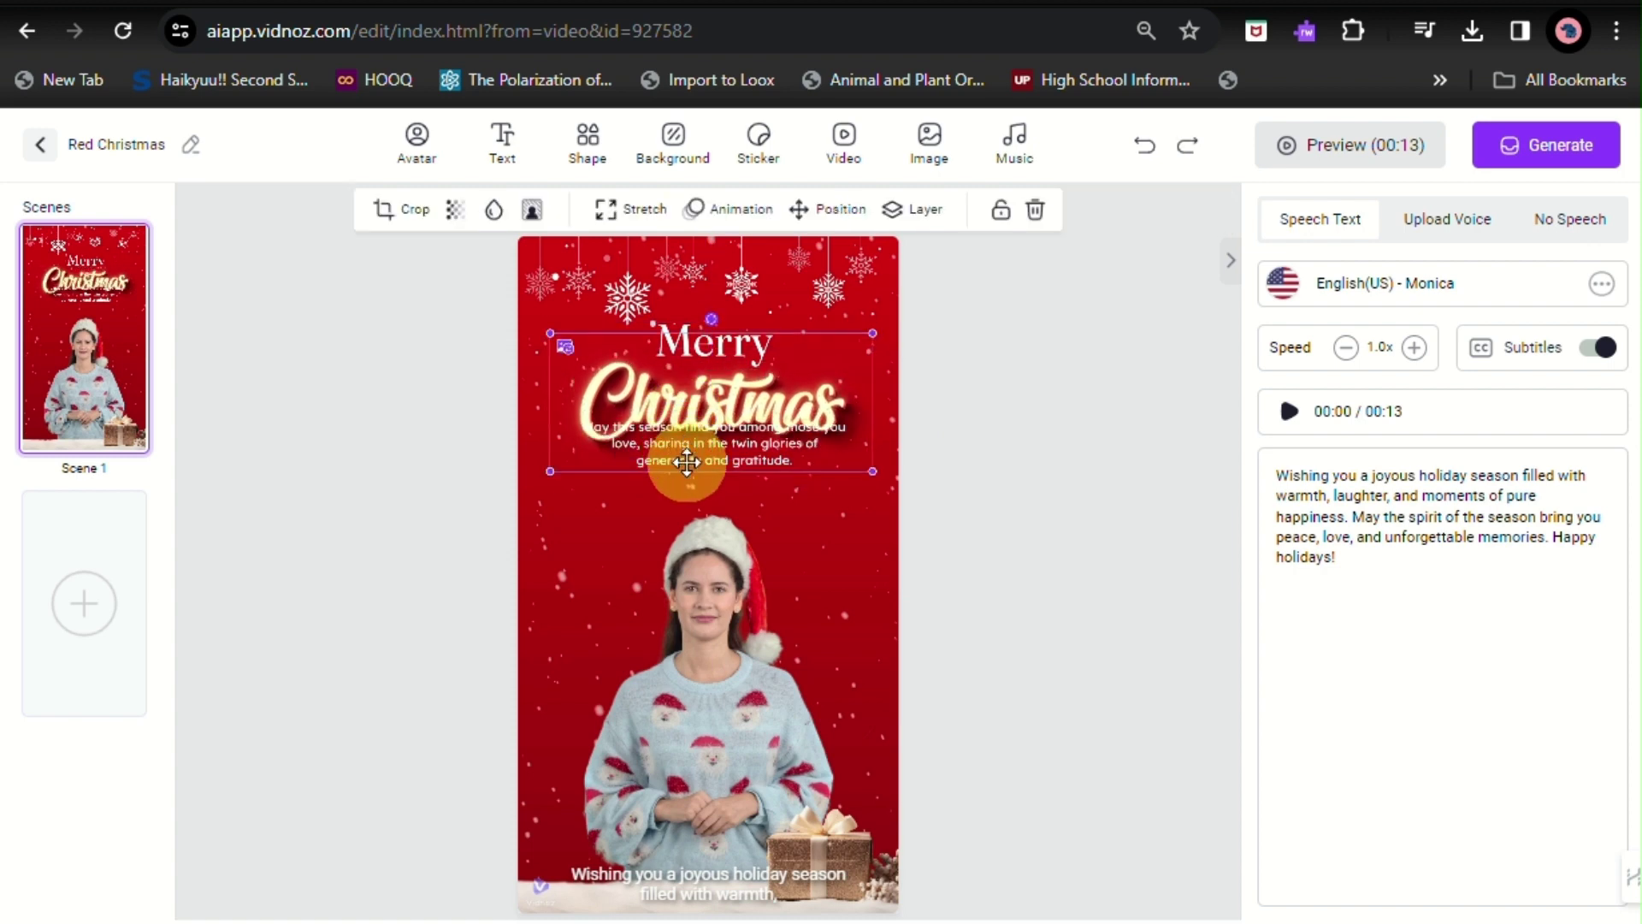
Nudge the small greeting box, then paste the greeting onto the card, allowing clipboard access
left_click(688, 462)
left_click_drag(687, 463, 686, 485)
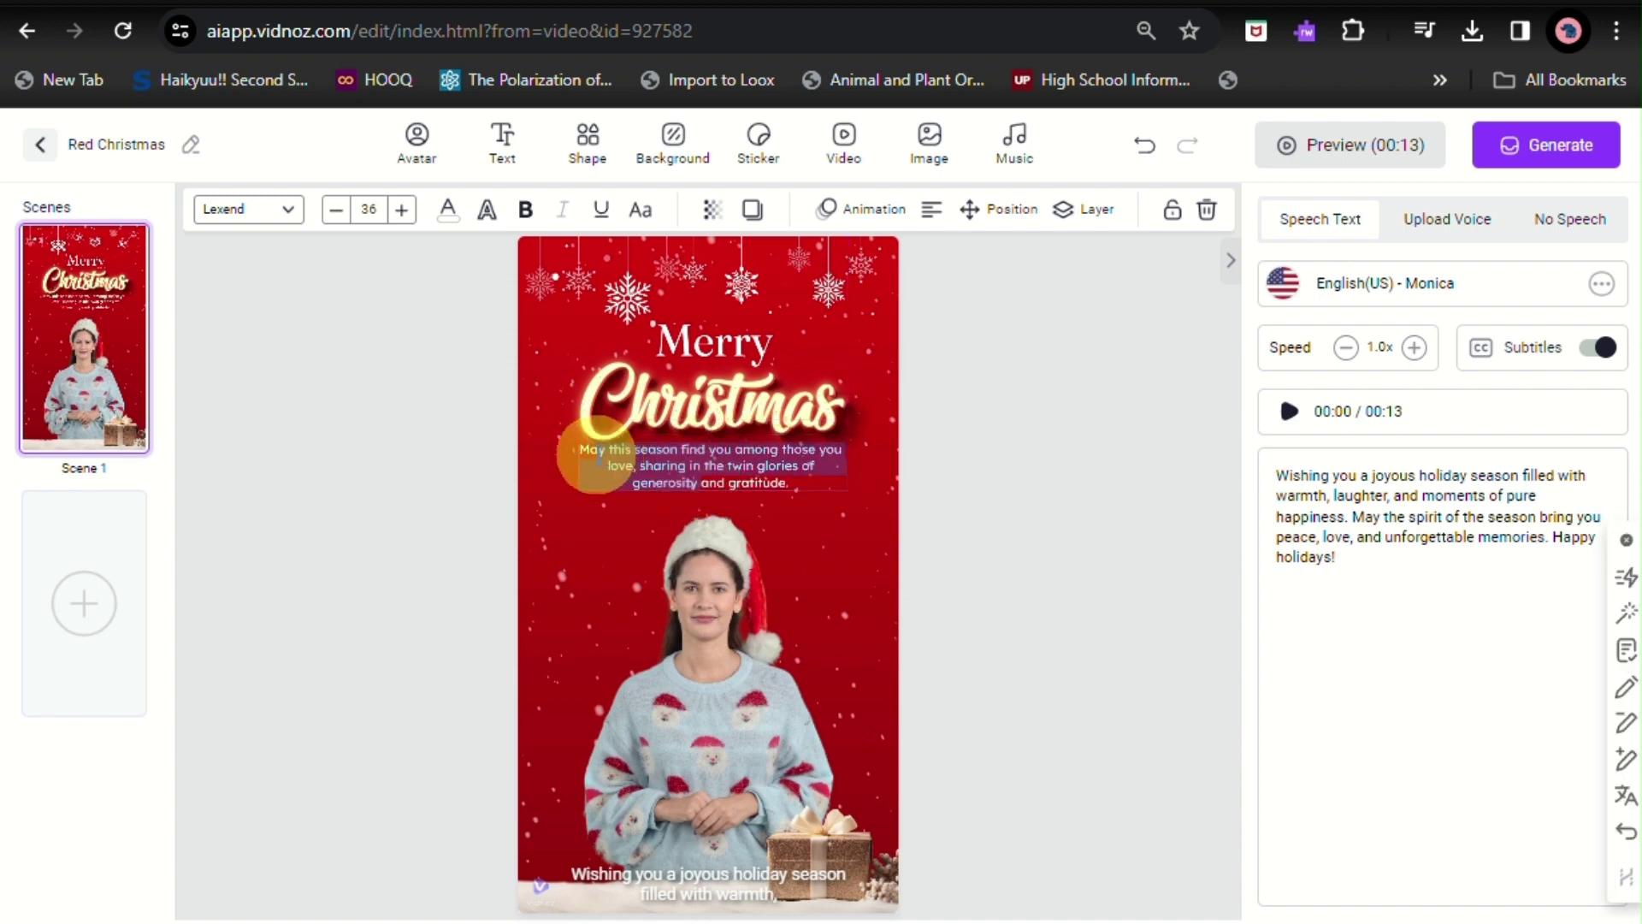
left_click(514, 453)
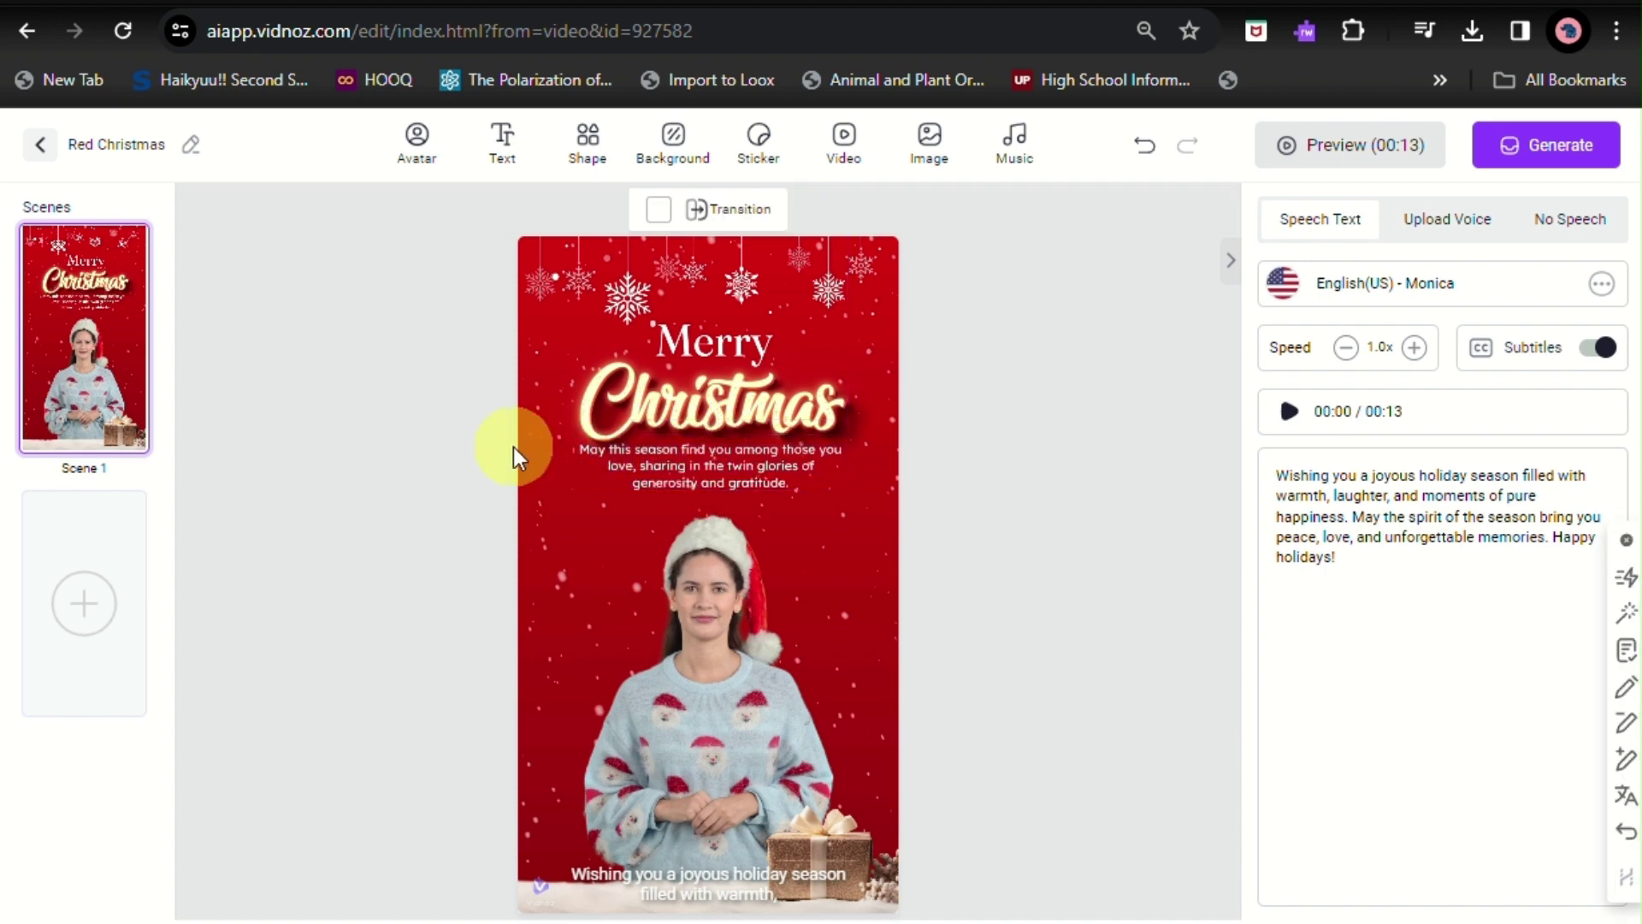
left_click(775, 479)
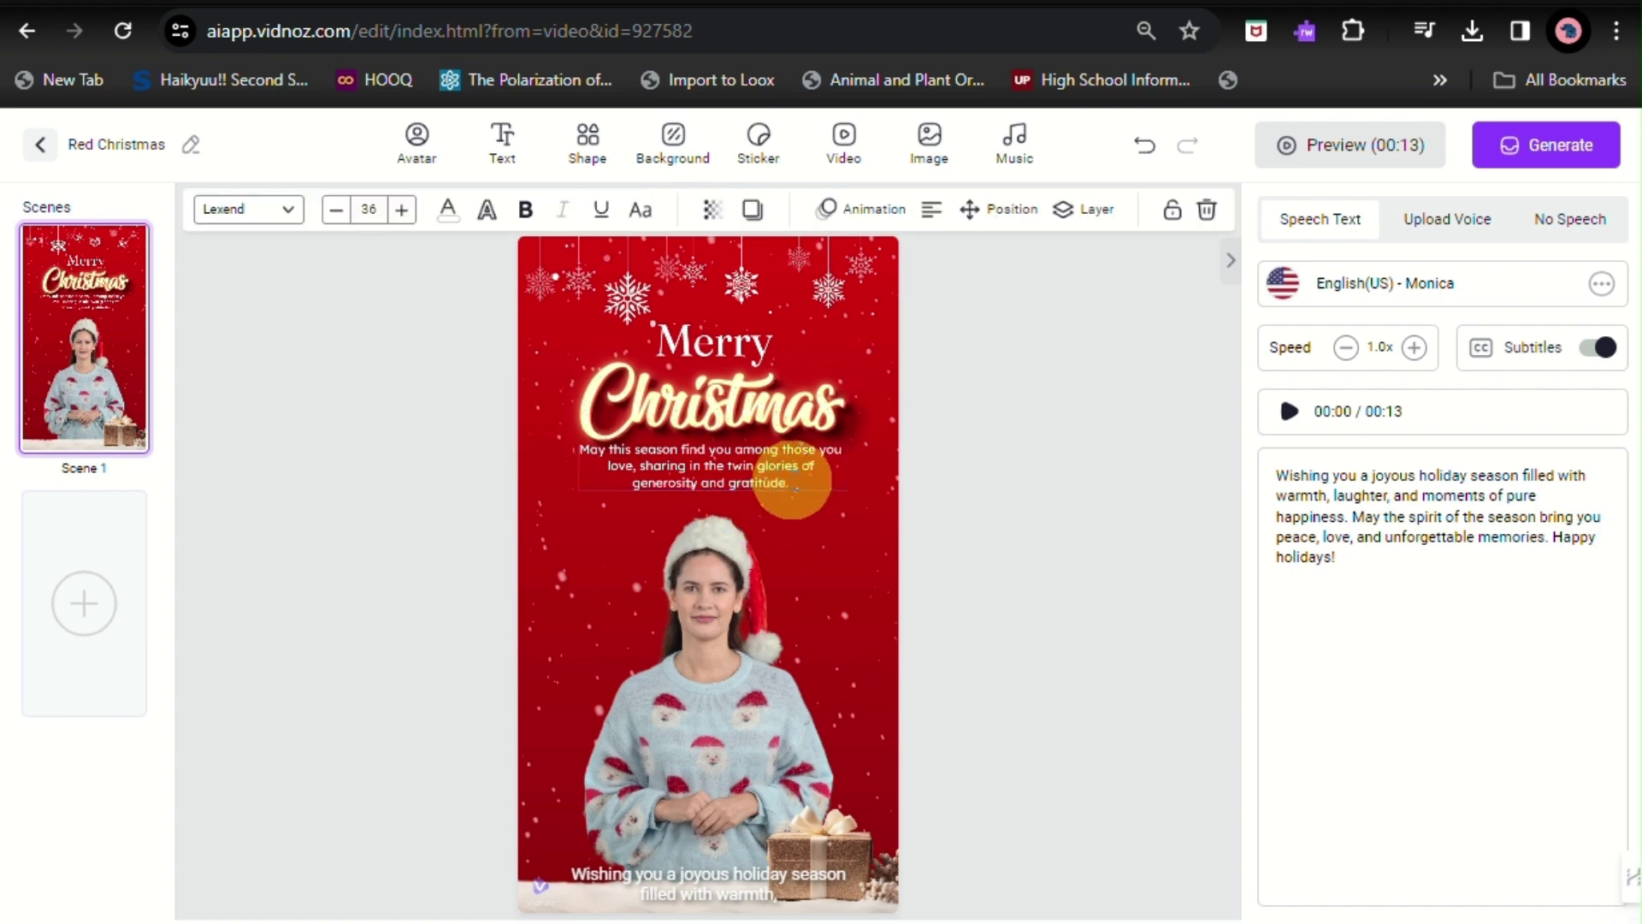
left_click(363, 455)
key("ctrl+v")
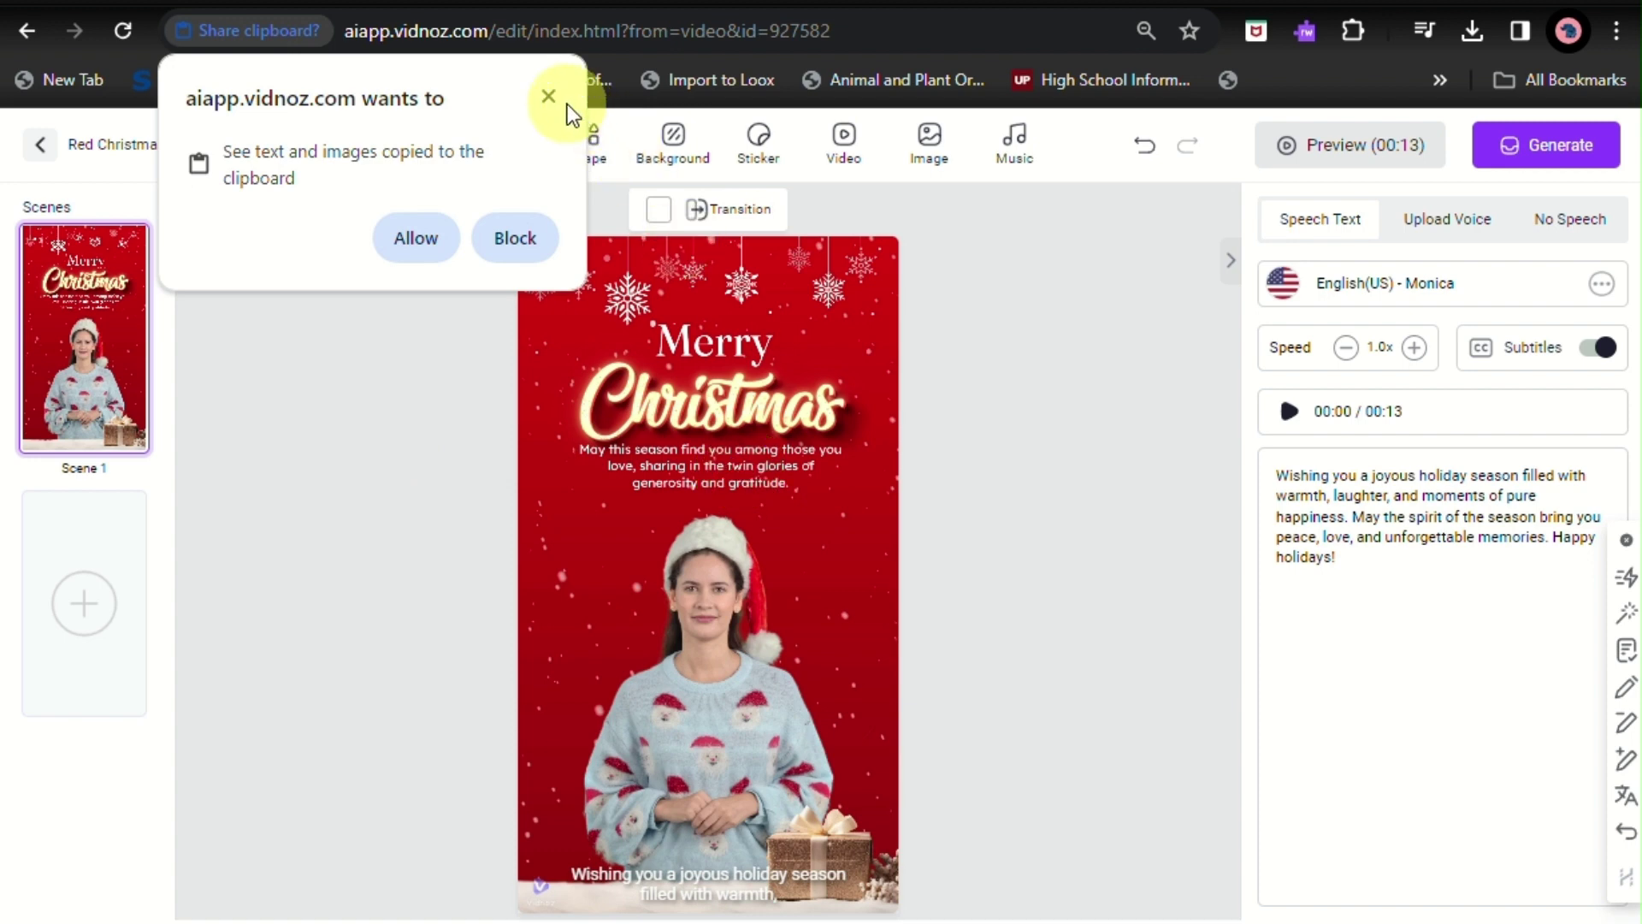
left_click(424, 233)
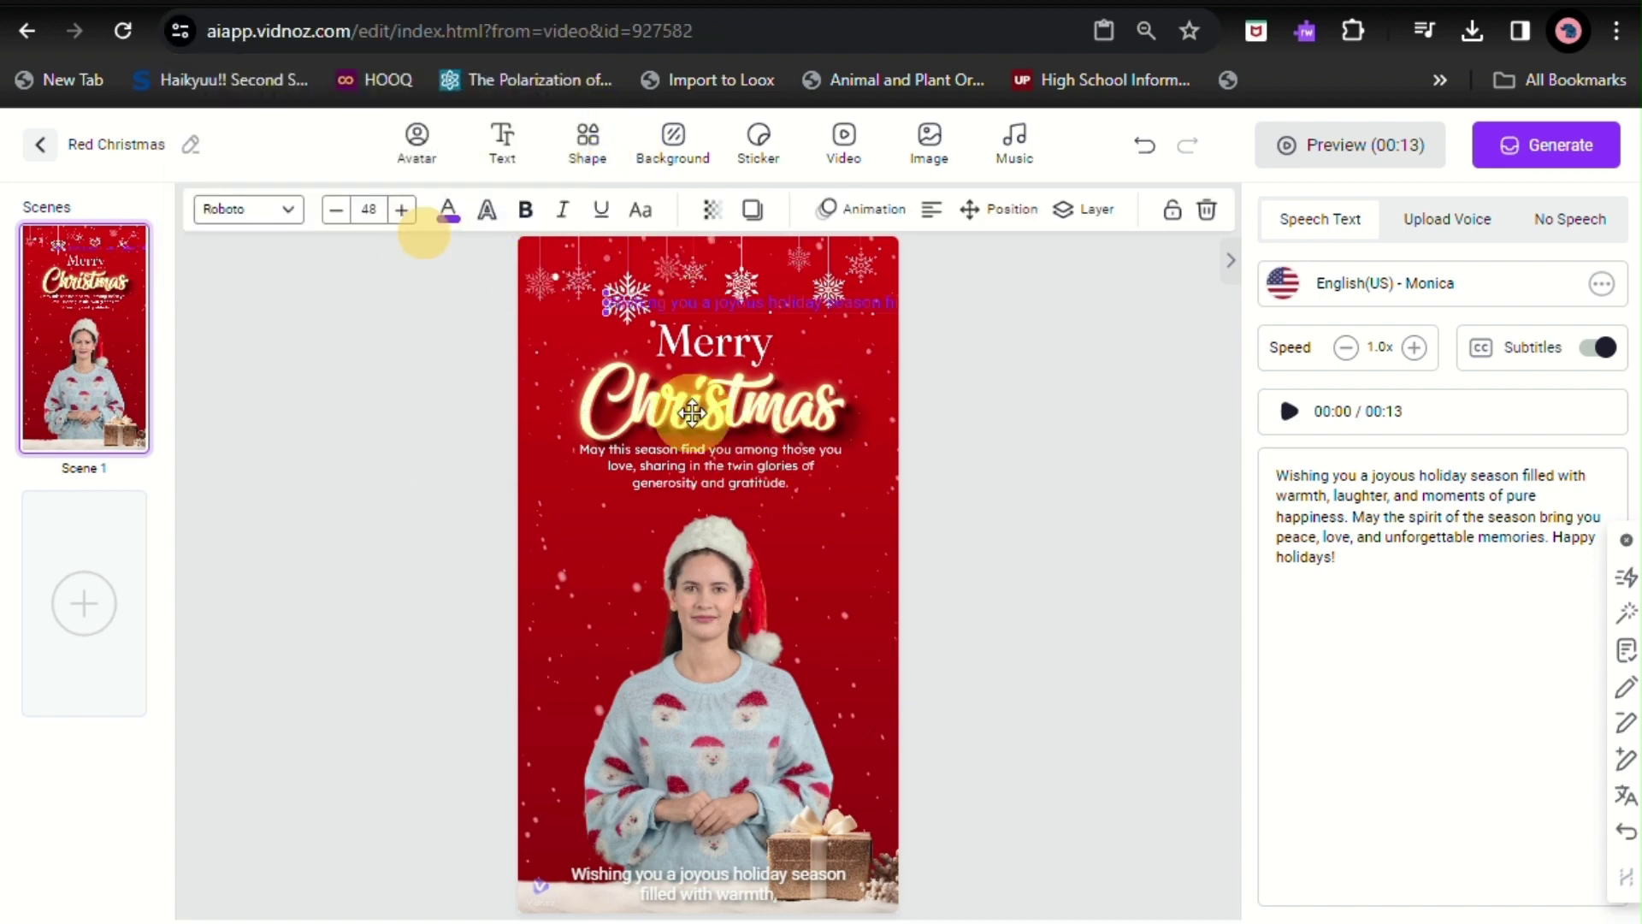
Remove the pasted element and delete the template's small greeting text box
key("Delete")
left_click(799, 470)
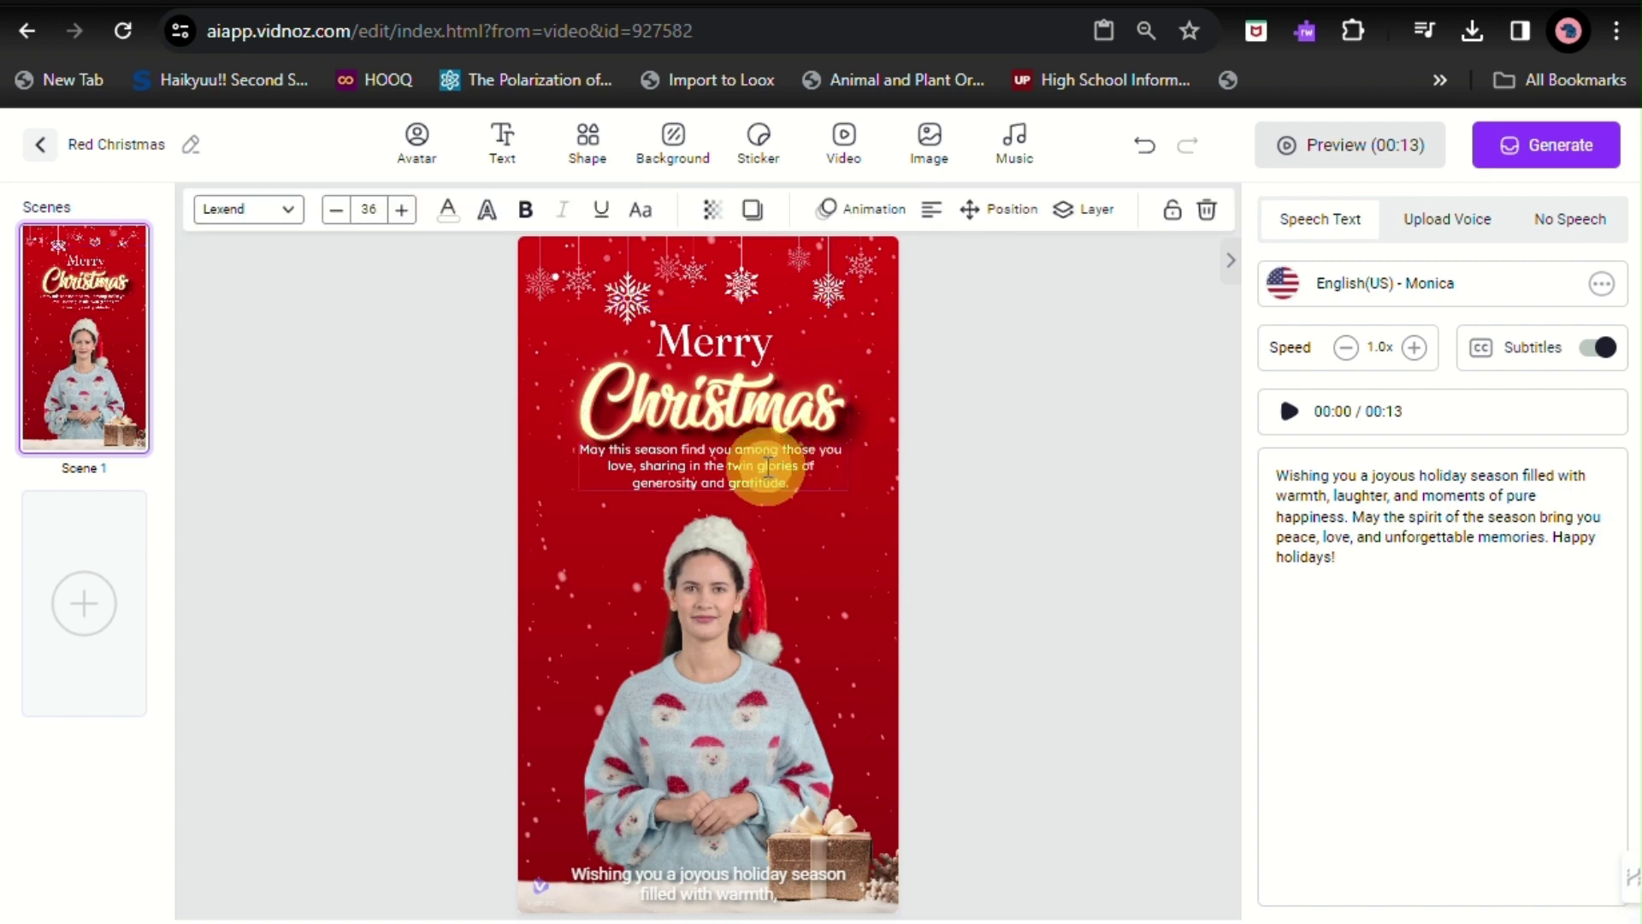
left_click(443, 434)
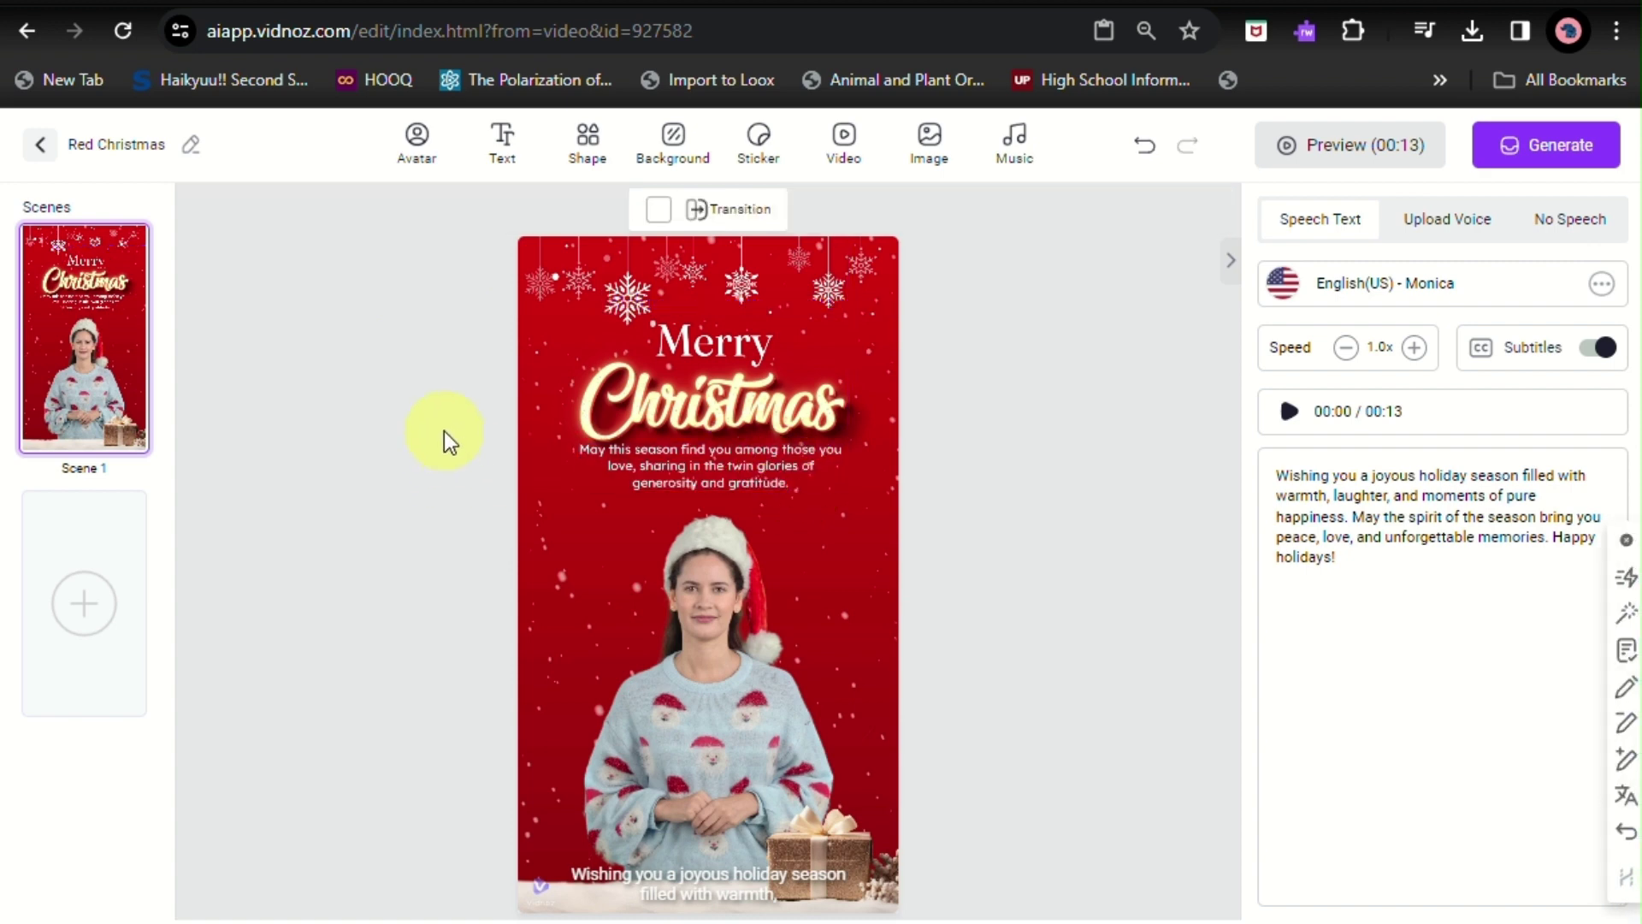
left_click(743, 456)
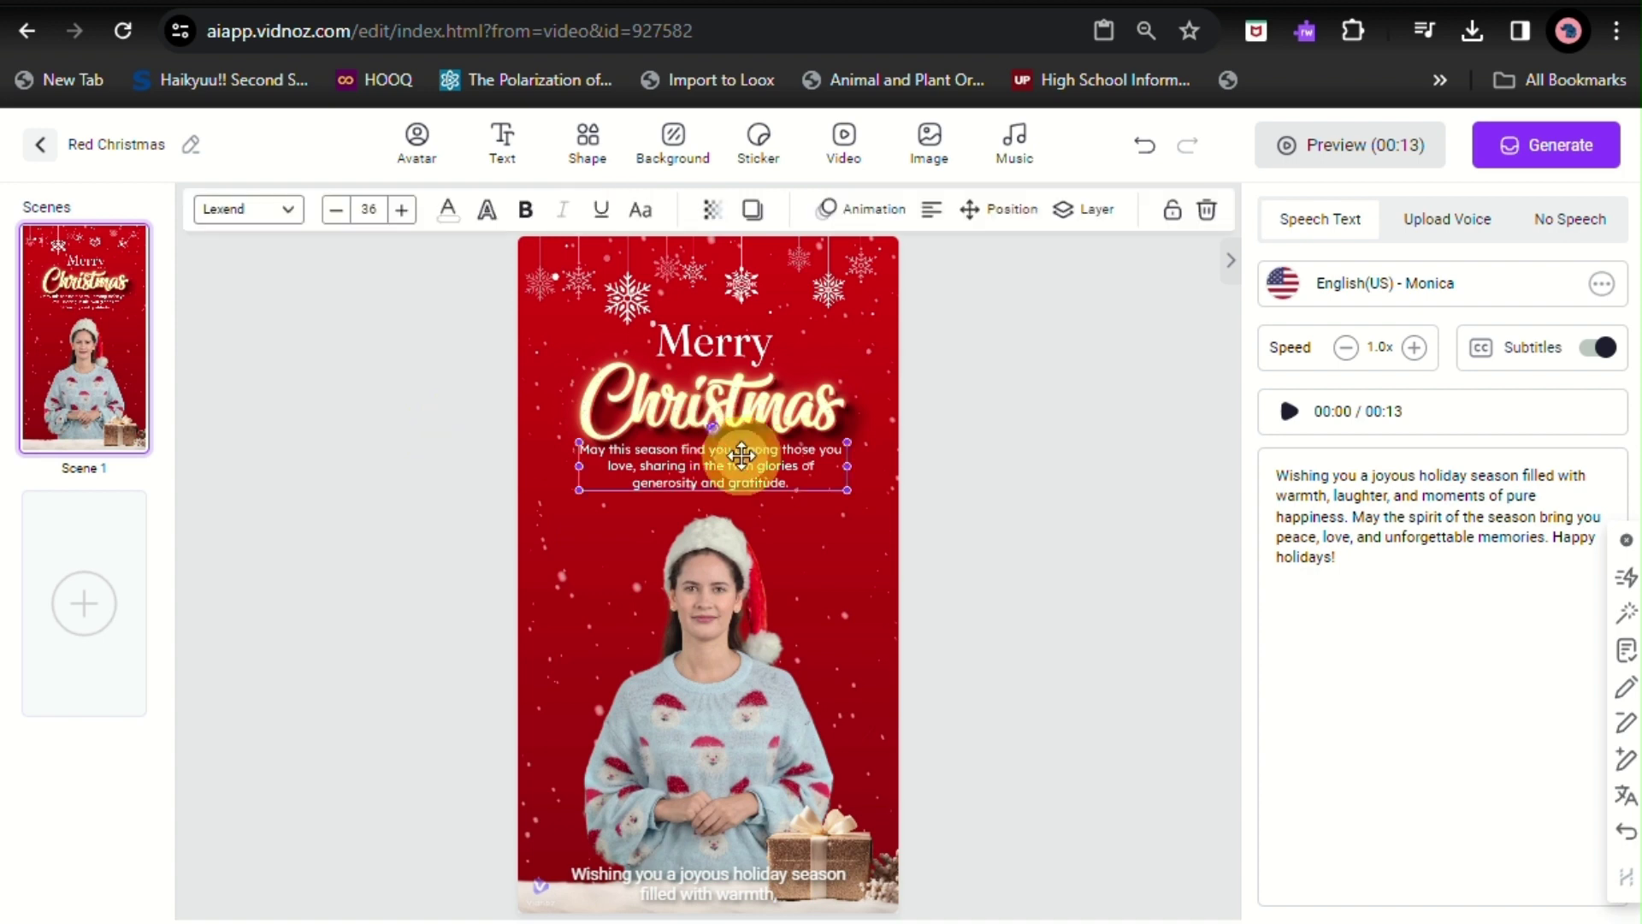
key("Delete")
Add a Subtitle text holding the greeting, at size 30, centre-aligned and white
left_click(512, 152)
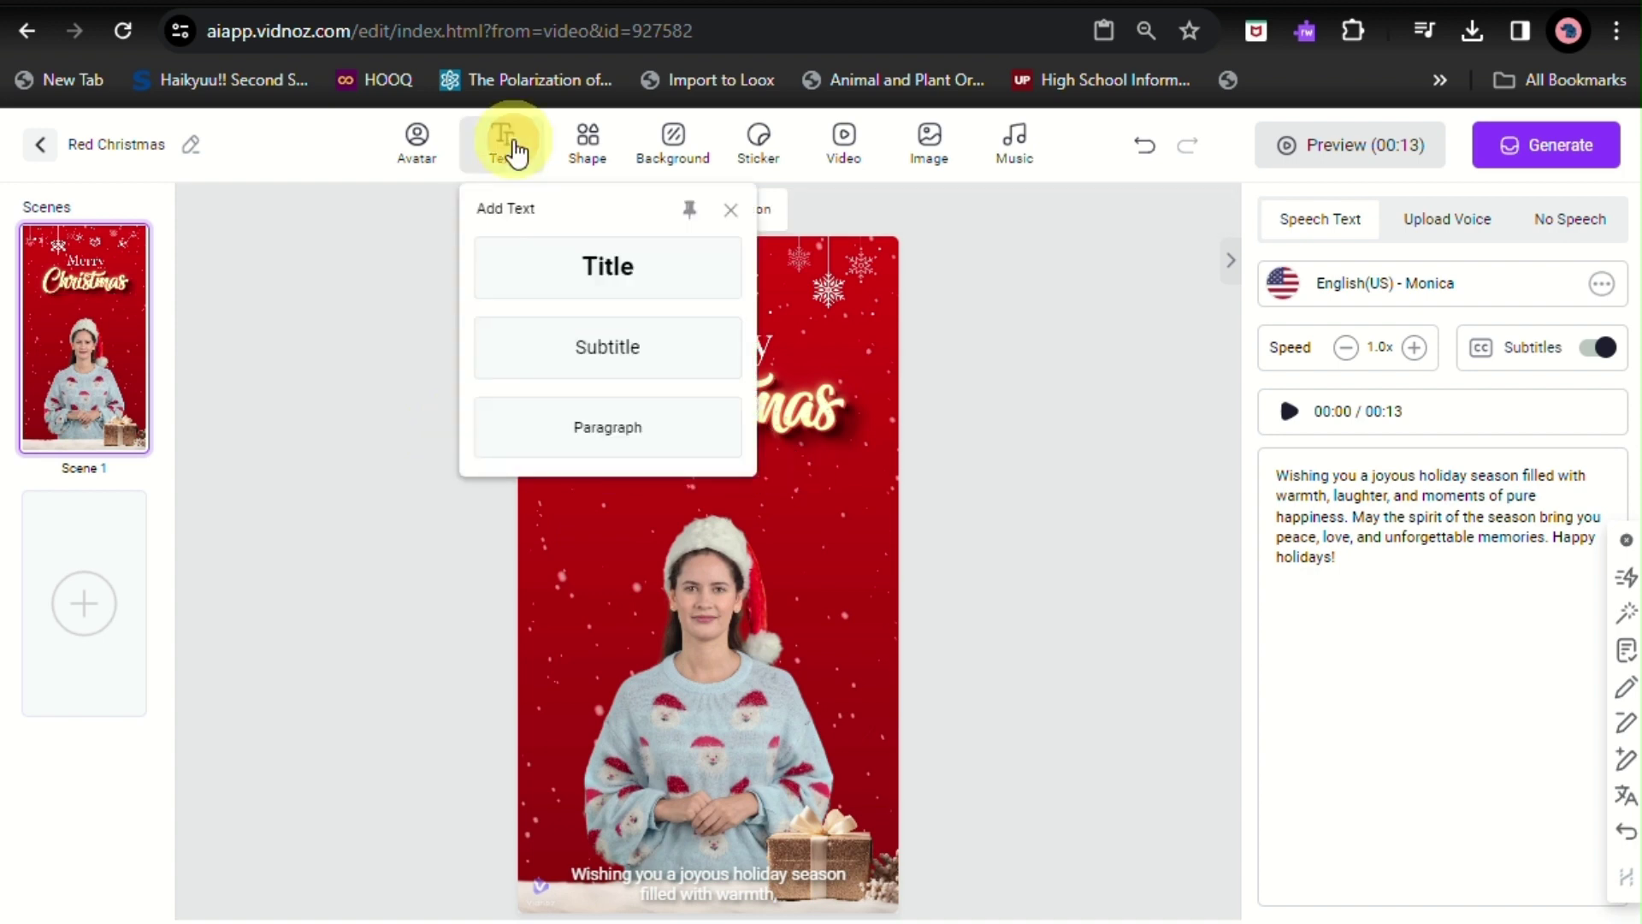
left_click(558, 346)
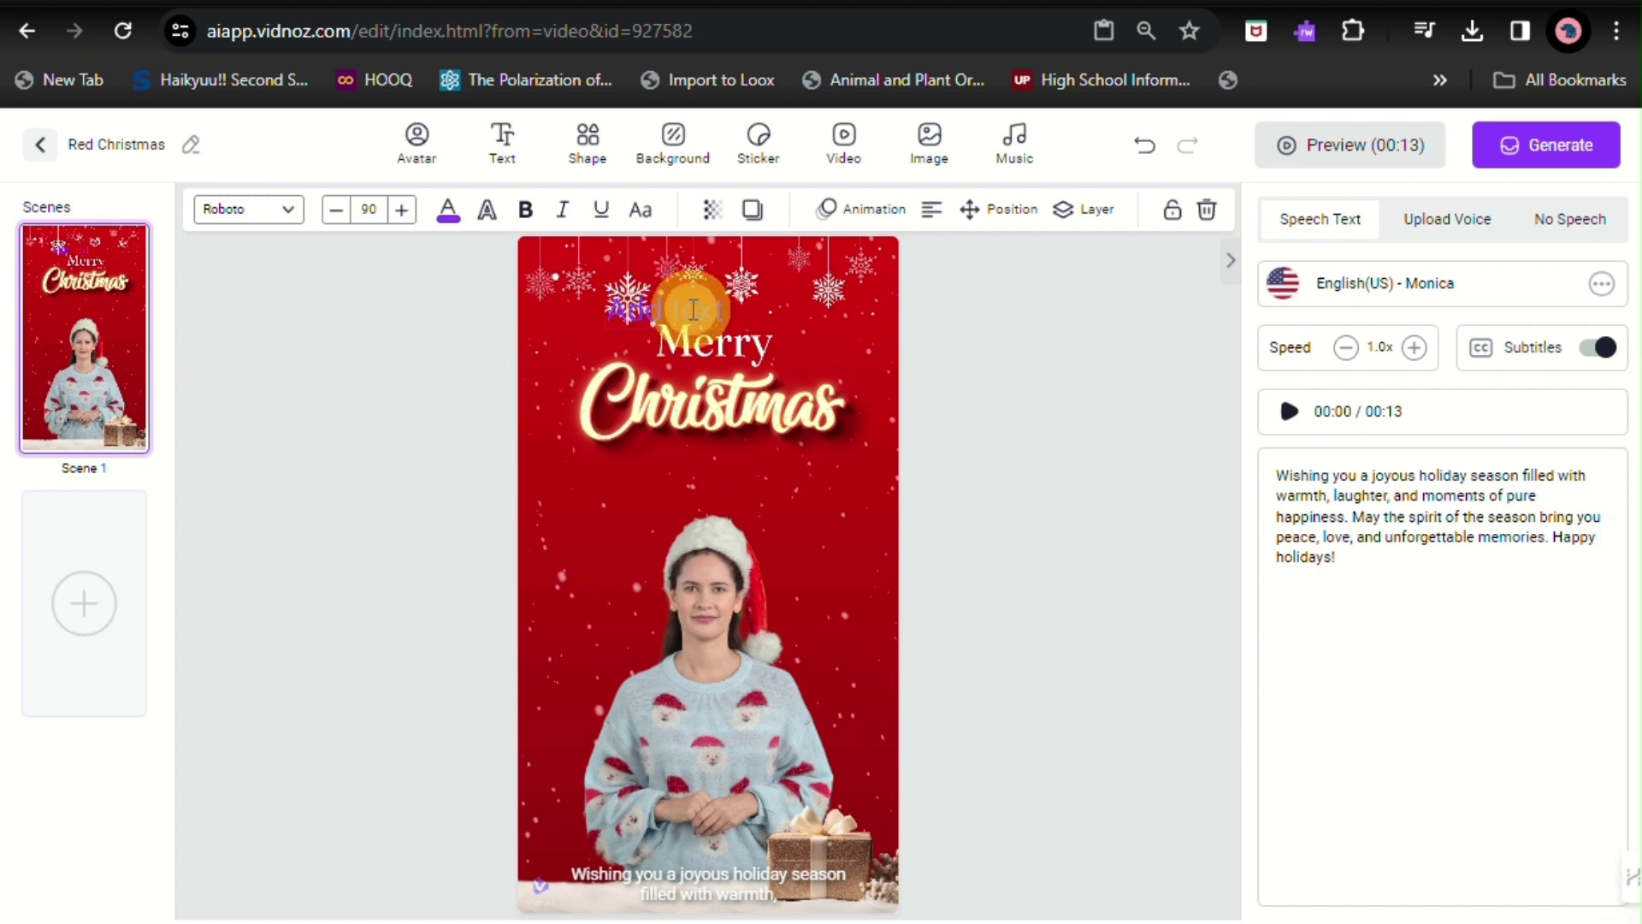
left_click_drag(691, 309, 595, 295)
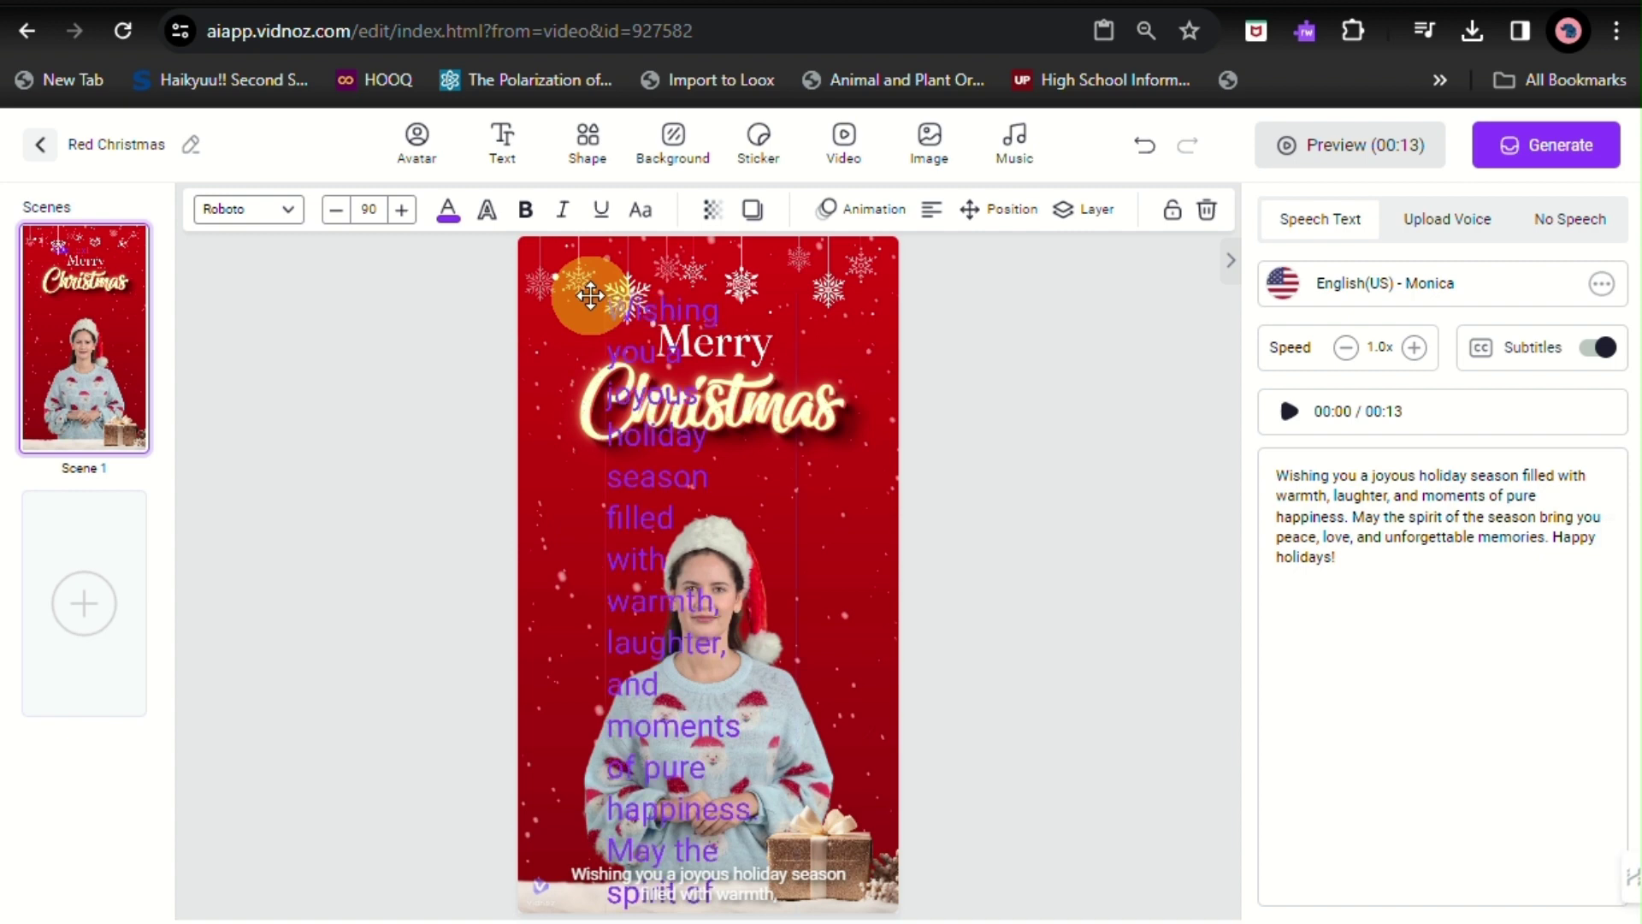
left_click(337, 213)
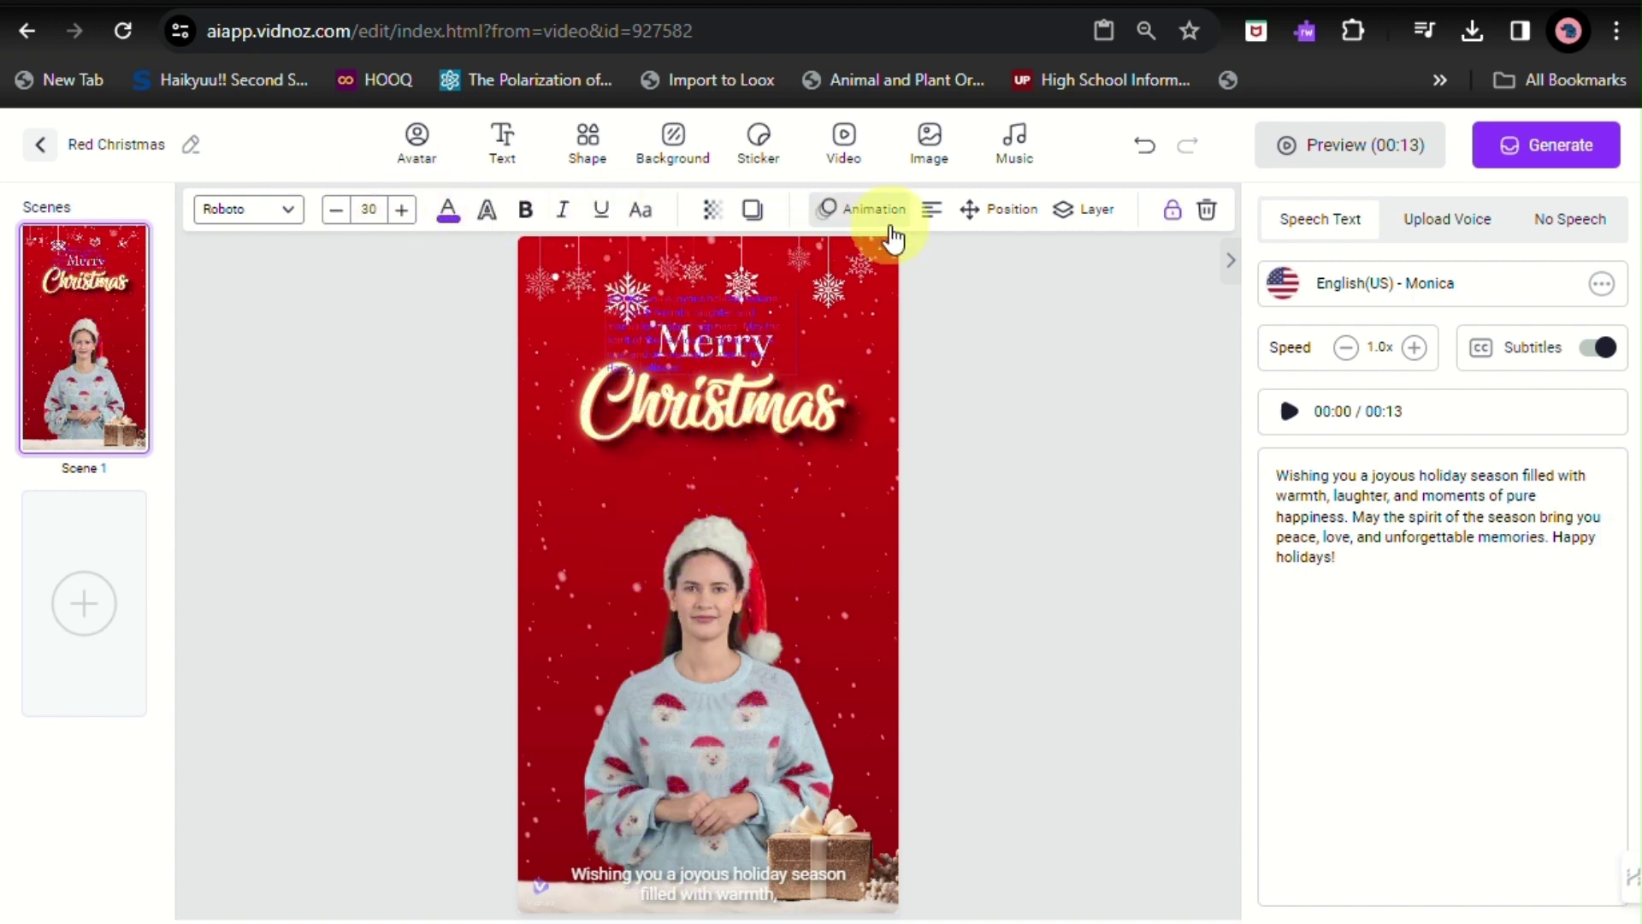
left_click(933, 215)
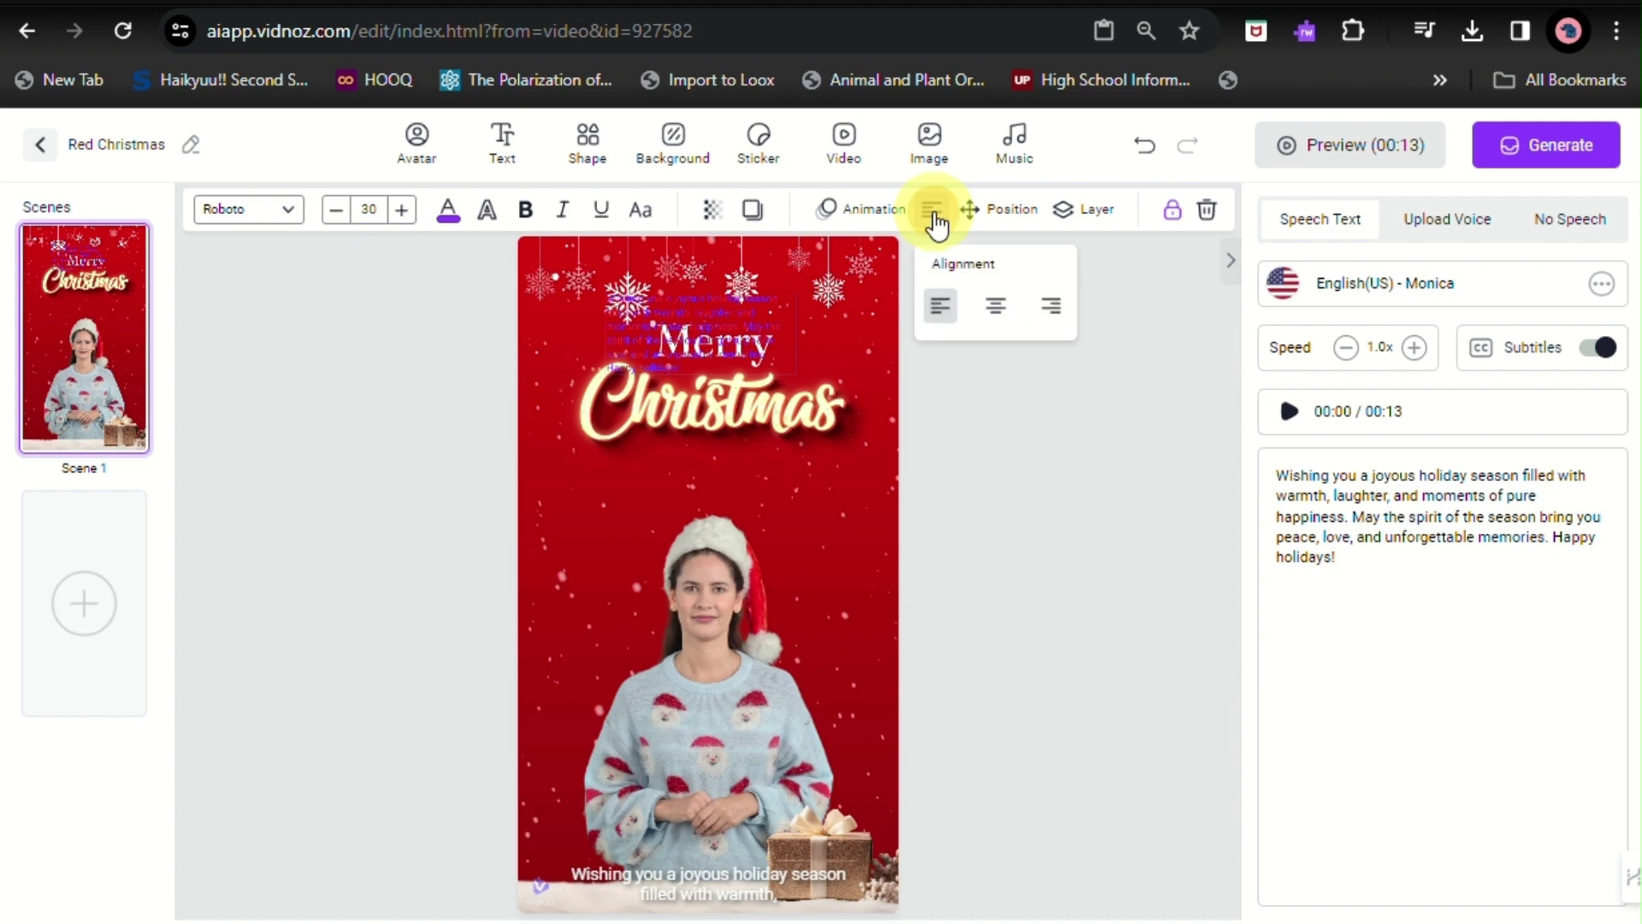
left_click(997, 306)
left_click(462, 214)
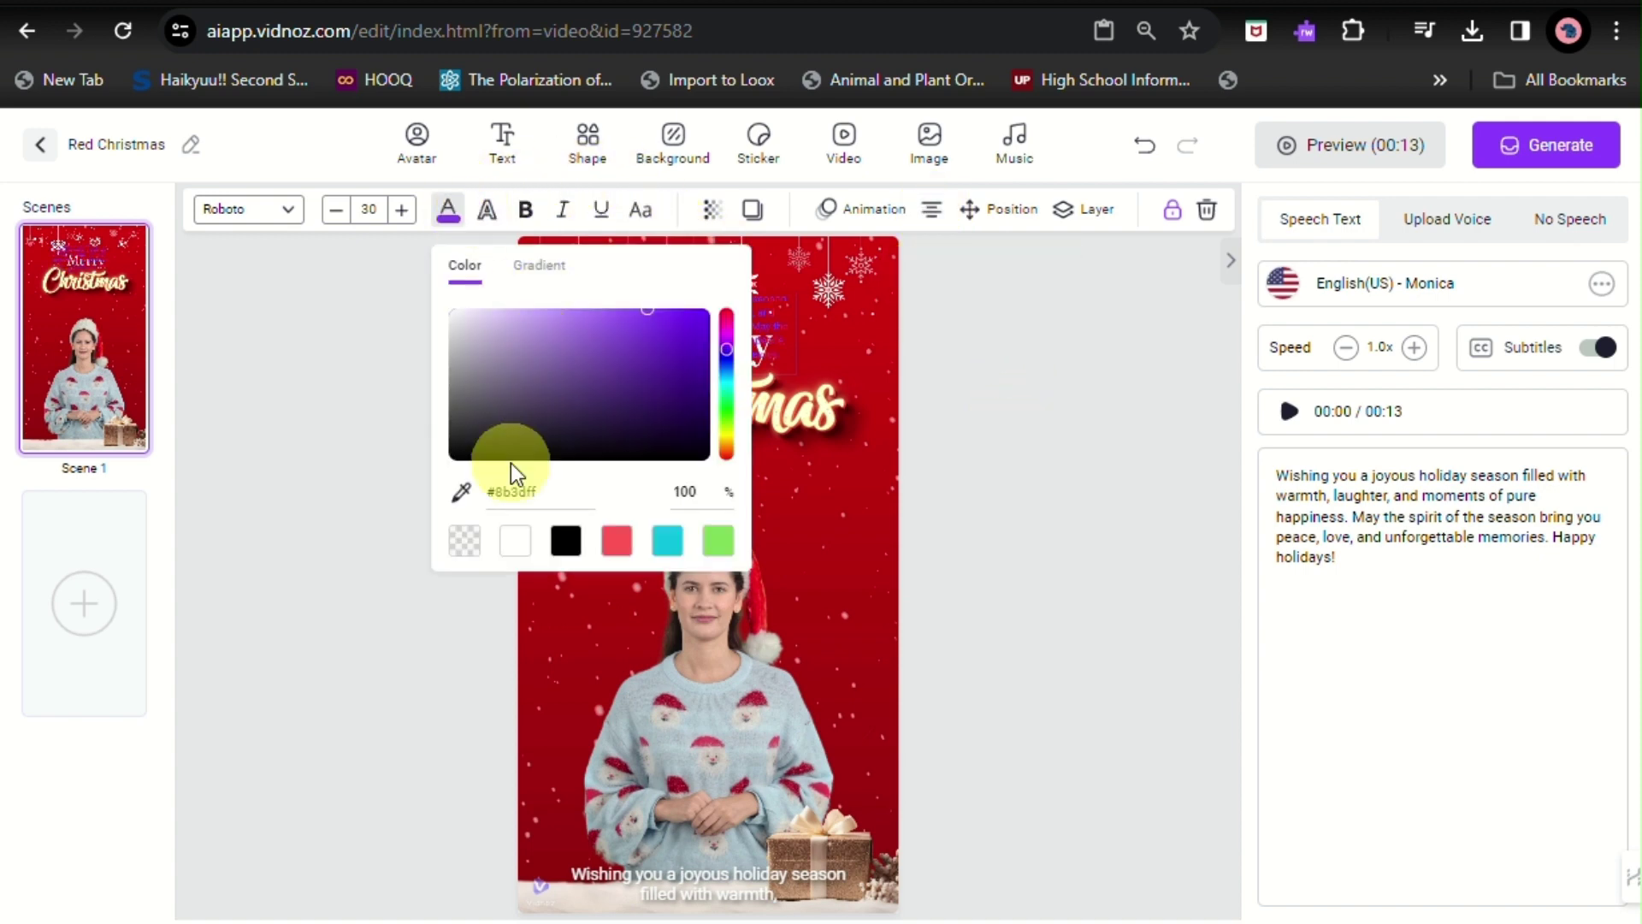
left_click(515, 540)
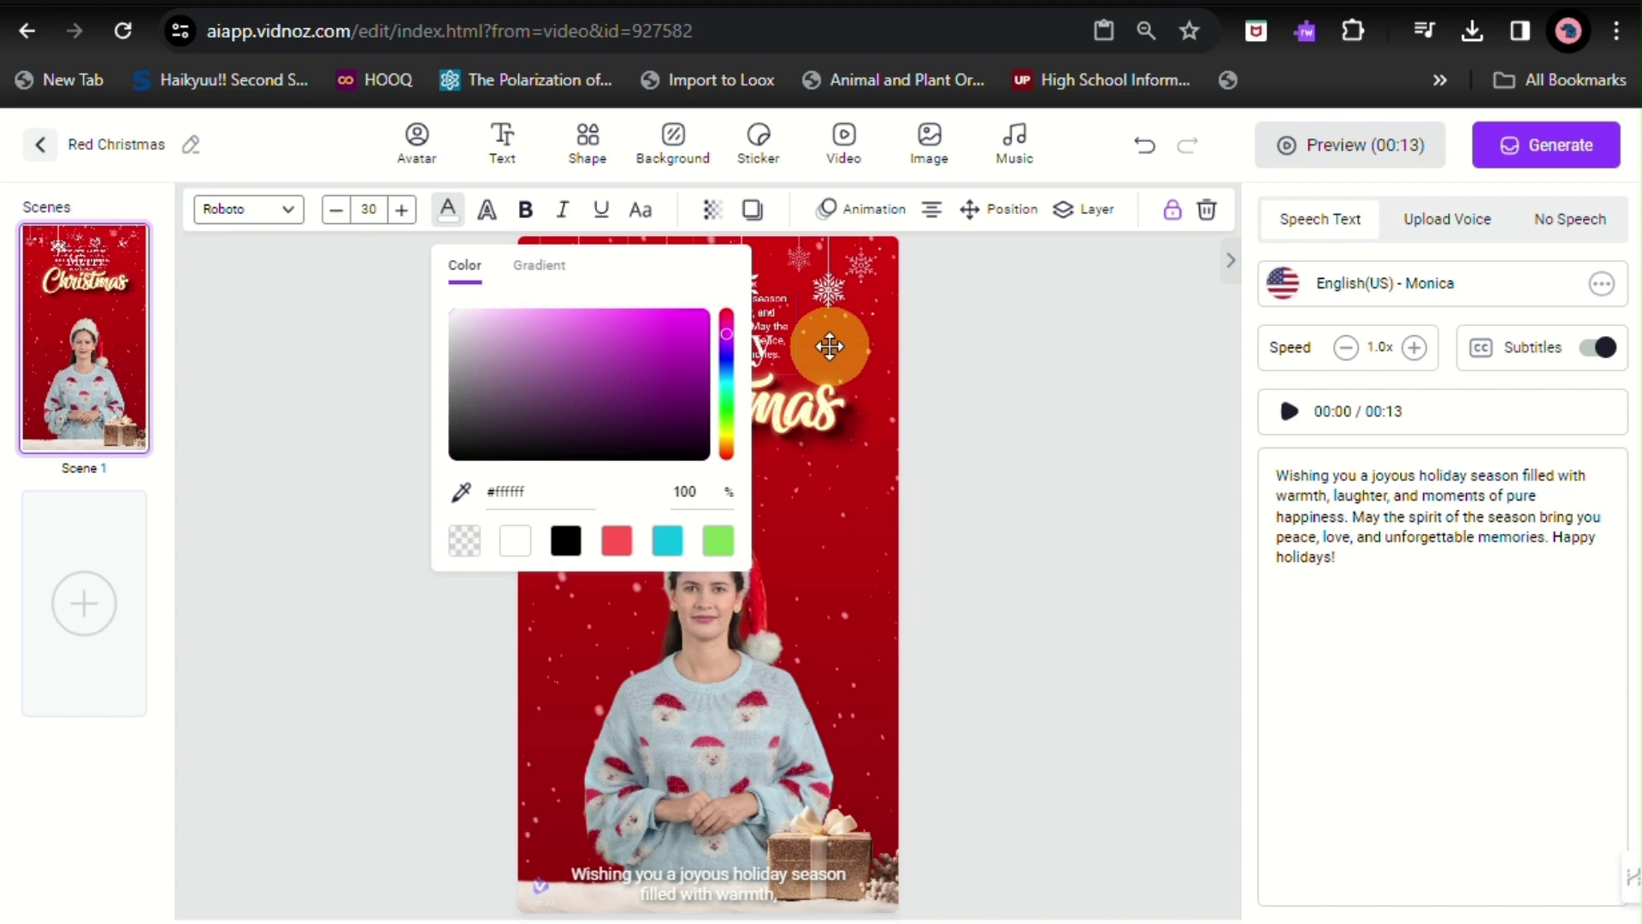
left_click(749, 337)
Place the greeting just beneath the Merry Christmas title and widen its box
left_click(755, 312)
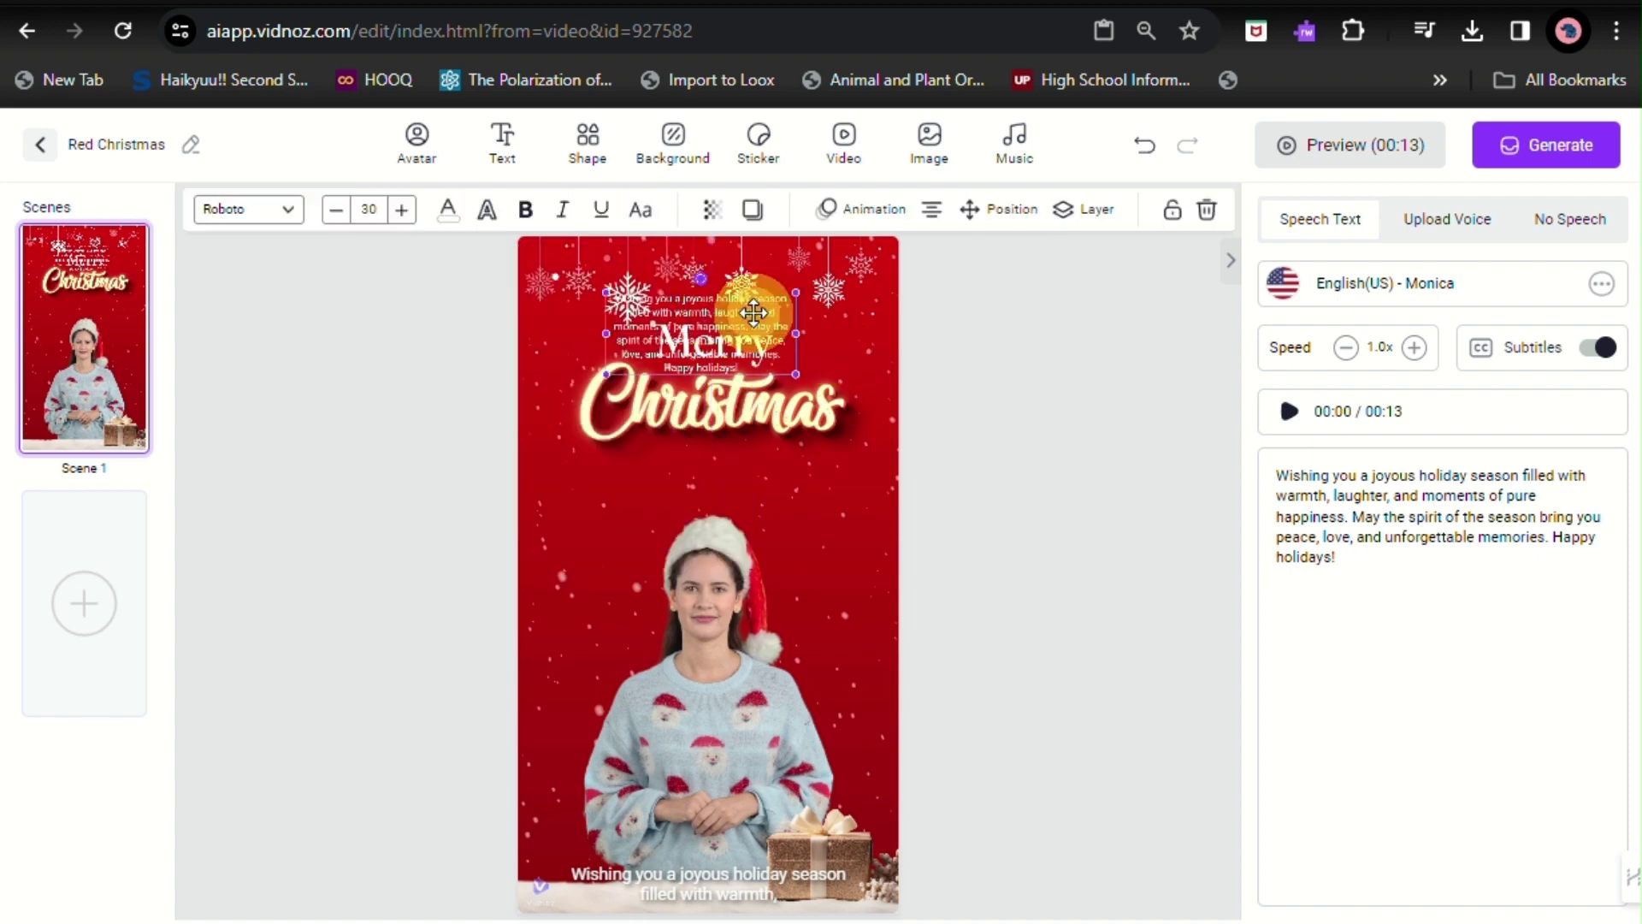
mouse_move(763, 294)
left_mouse_down()
mouse_move(776, 432)
mouse_move(728, 445)
left_mouse_up()
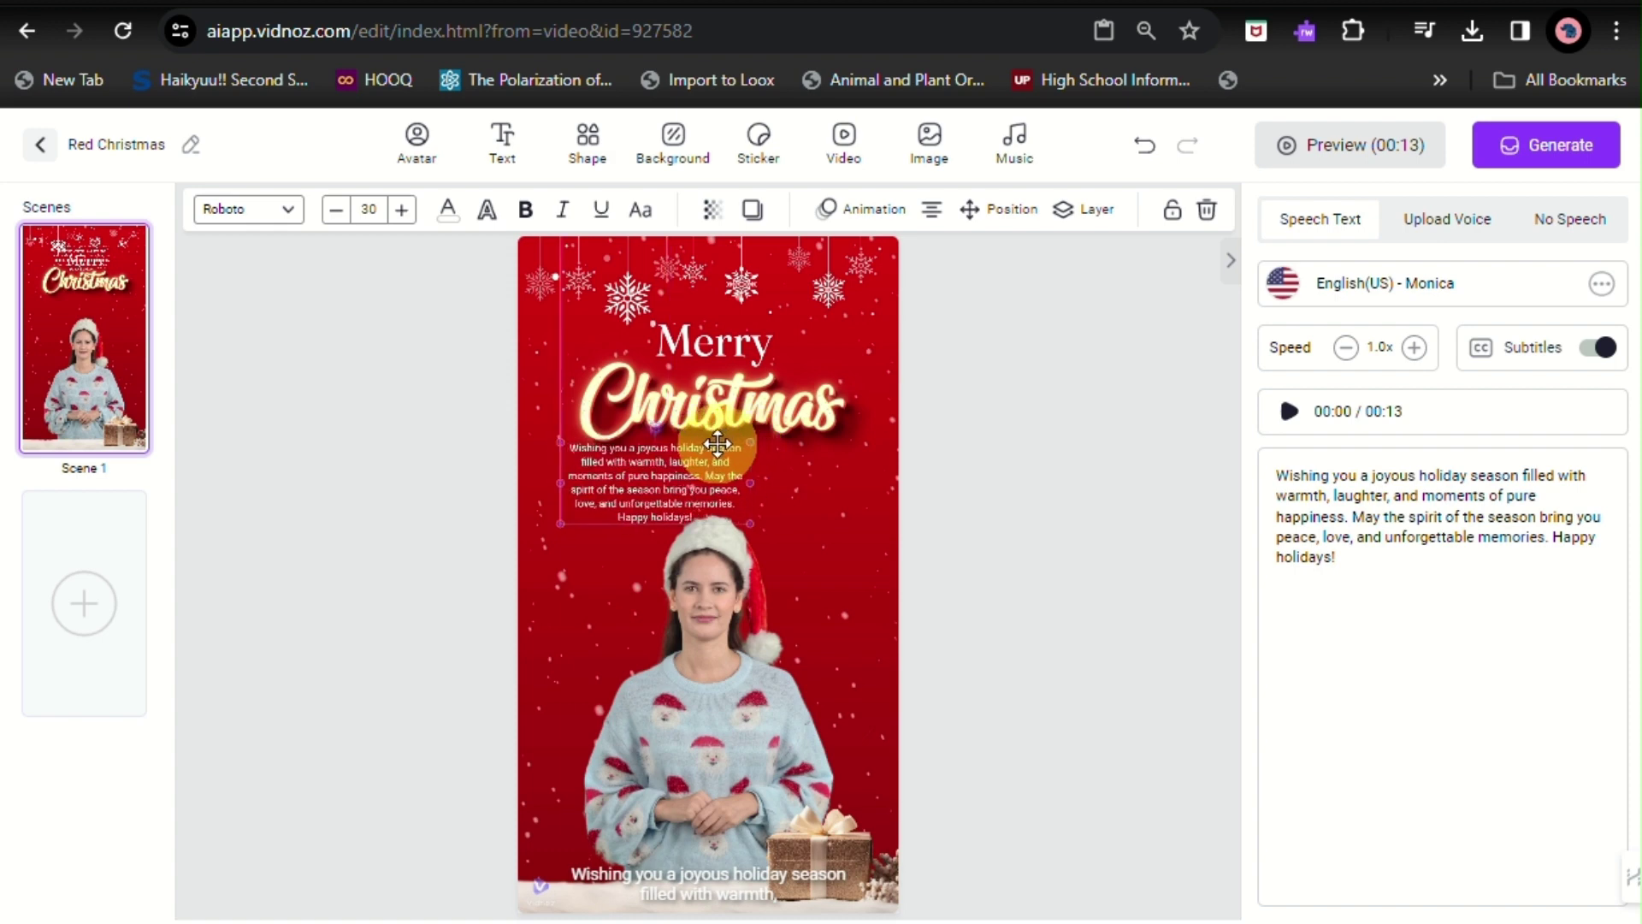
mouse_move(718, 444)
left_mouse_down()
mouse_move(759, 492)
mouse_move(871, 473)
mouse_move(858, 482)
left_mouse_up()
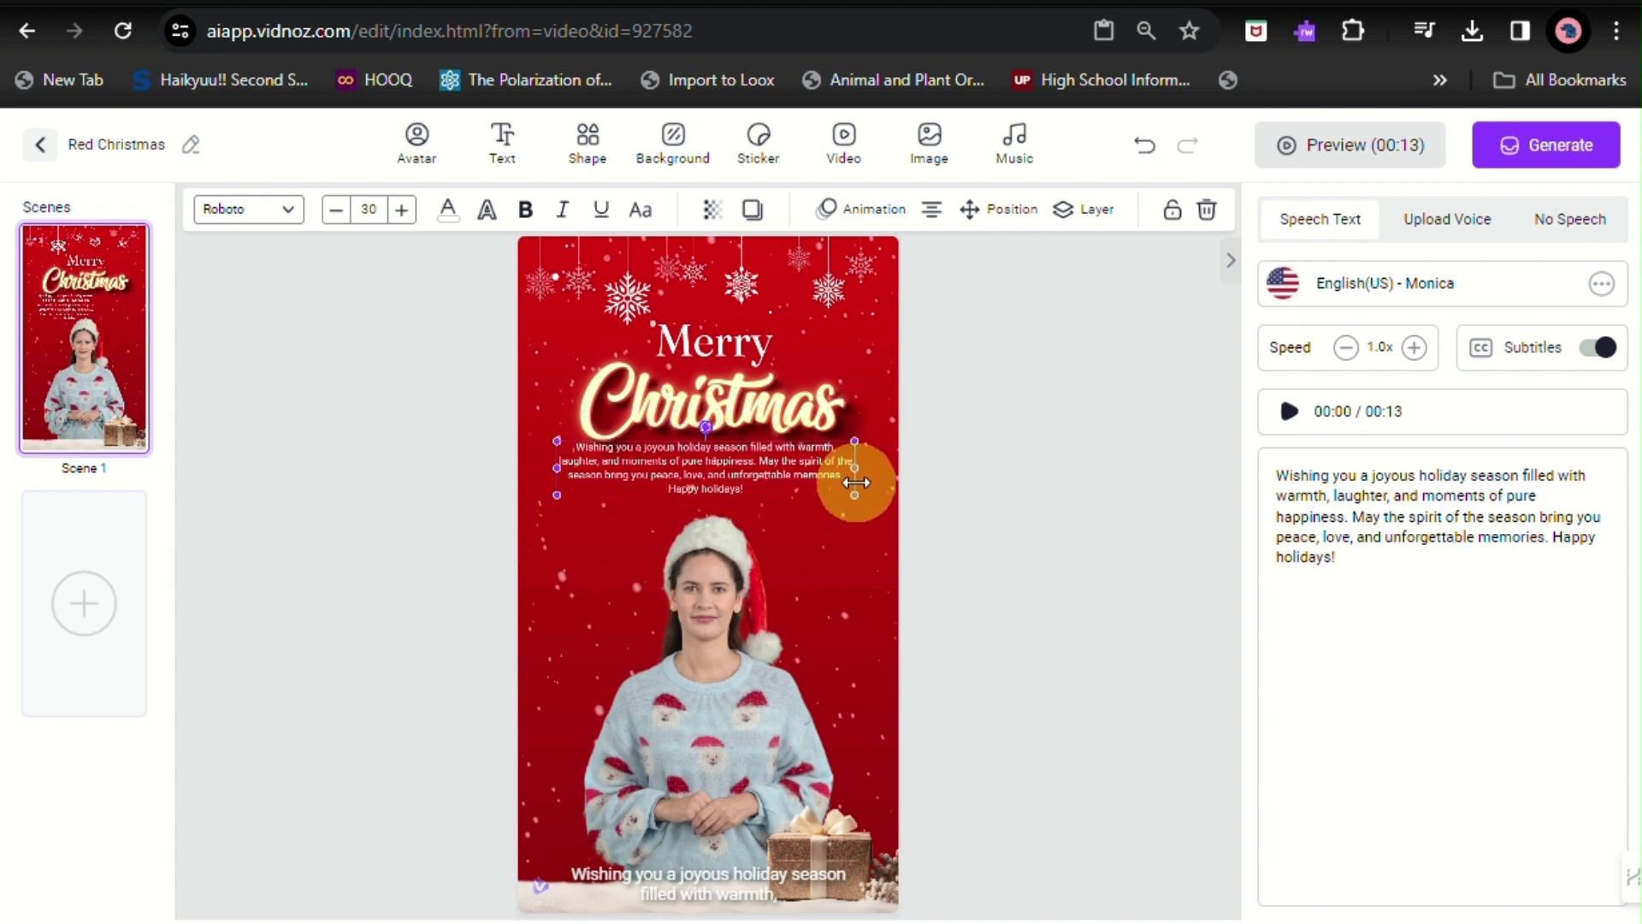
left_click_drag(735, 459, 730, 472)
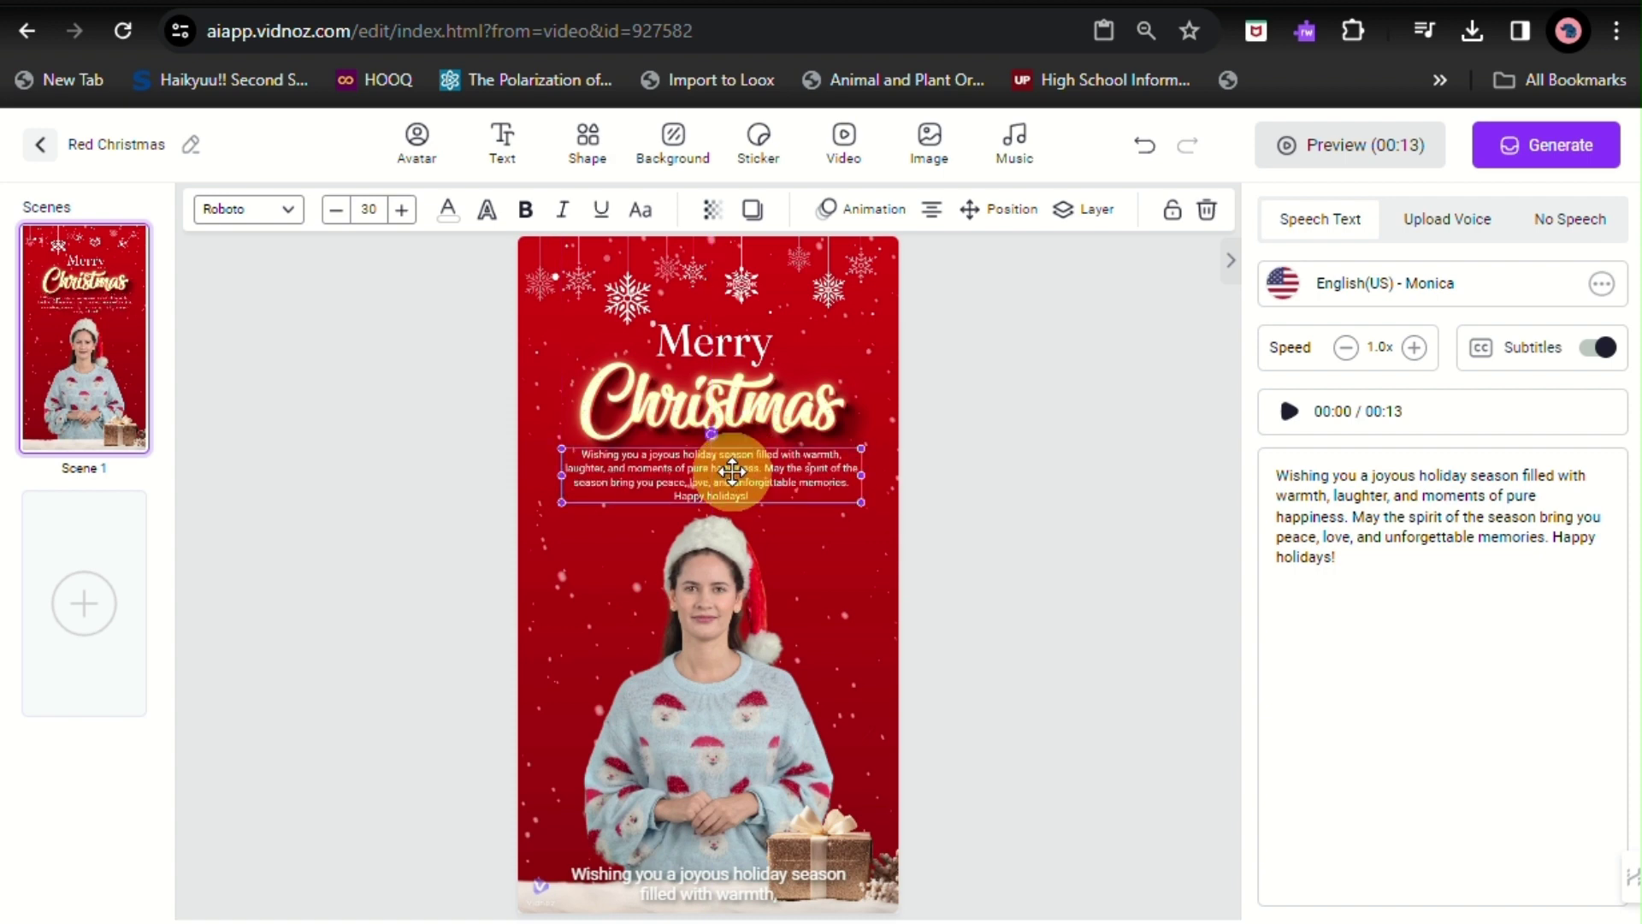
Deselect the greeting, switch the Subtitles toggle off, and click into the speech script
left_click(1029, 625)
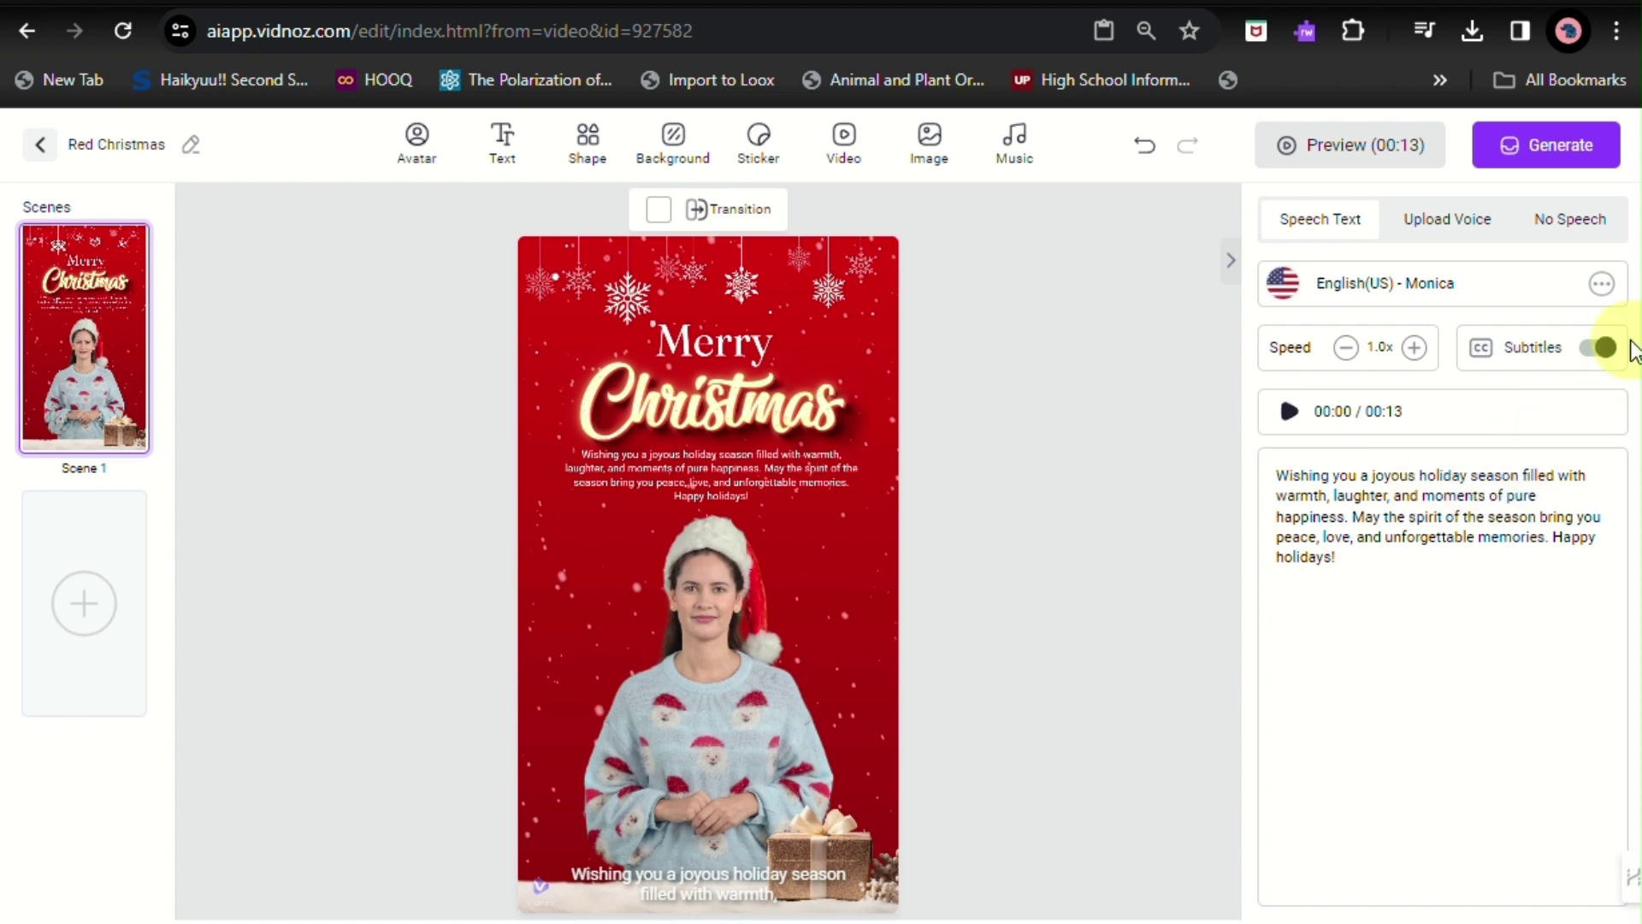
left_click(1600, 347)
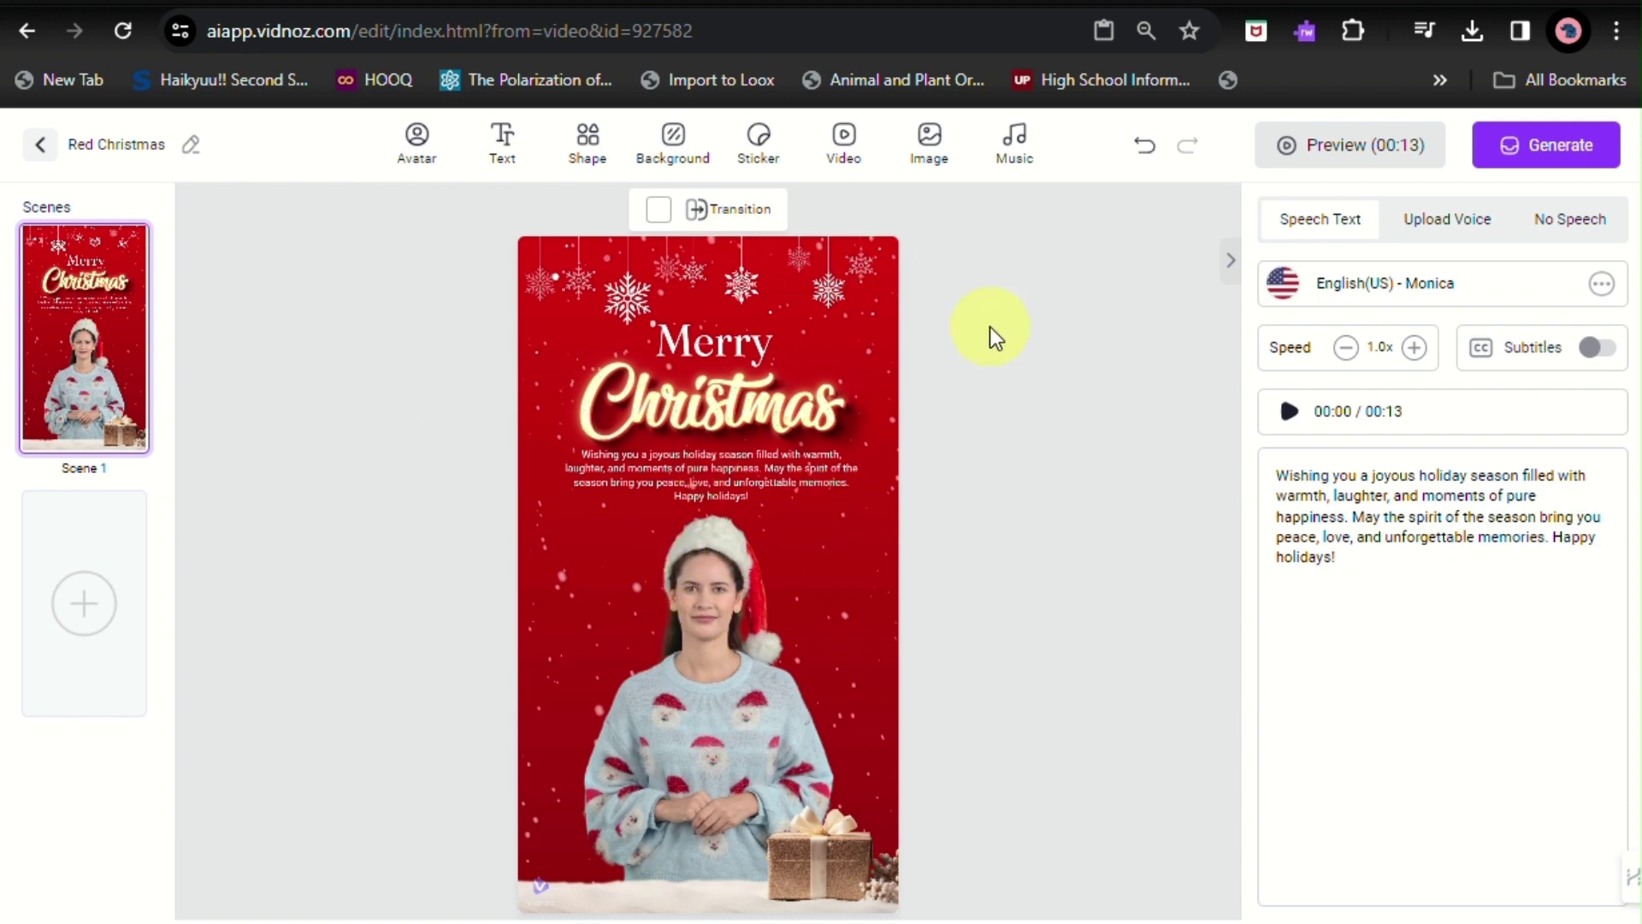
left_click(1347, 589)
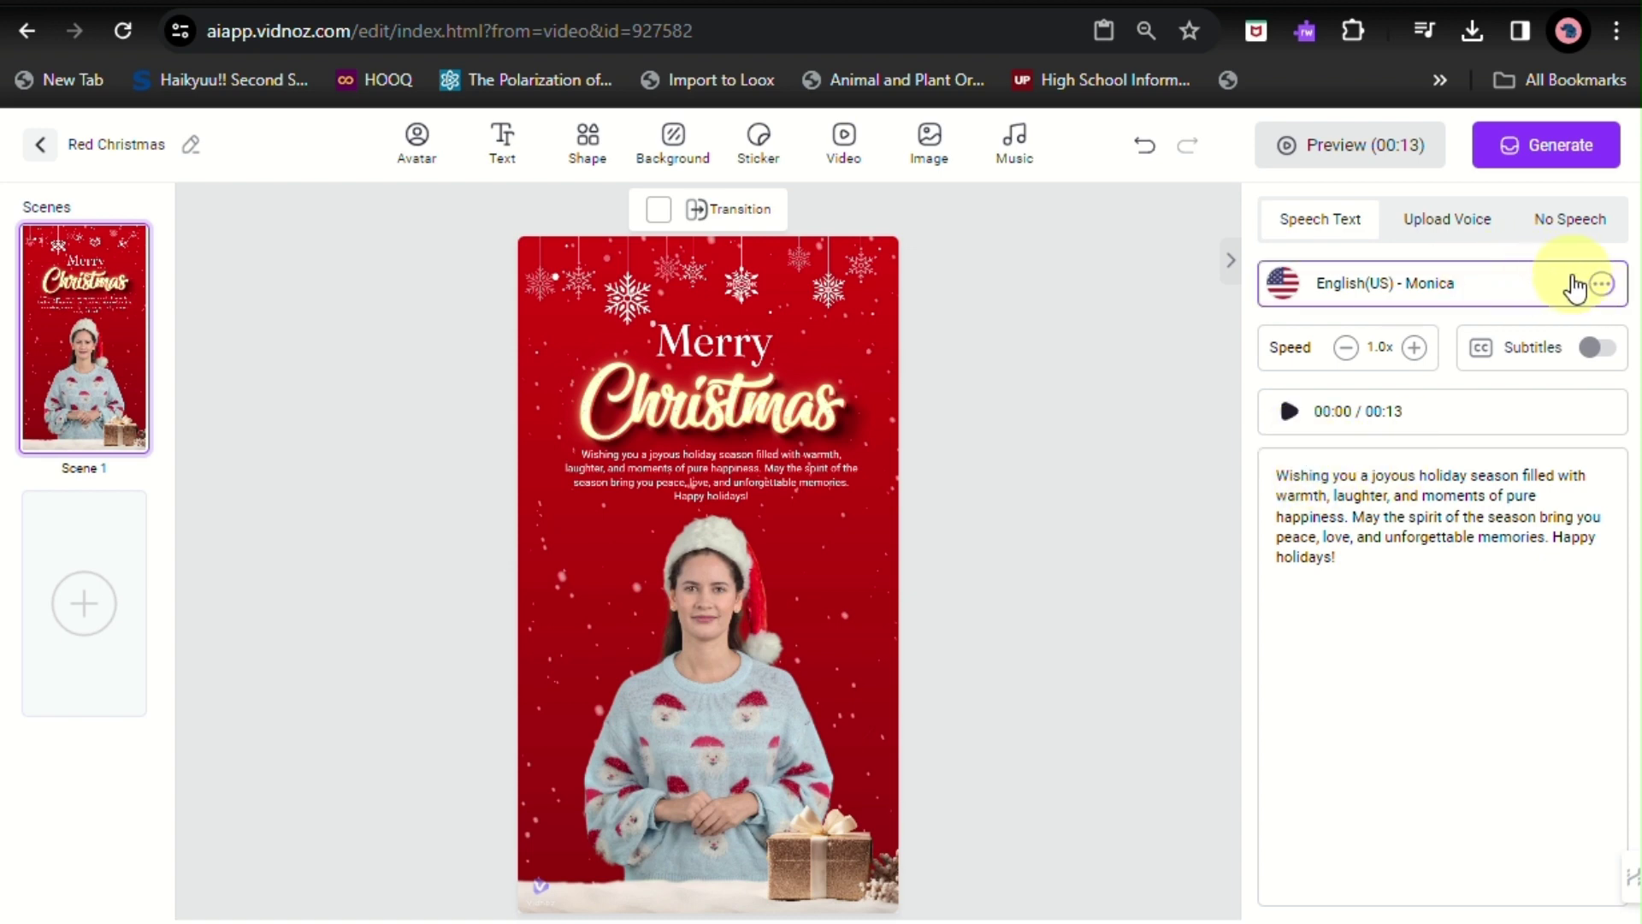
scroll(1581, 295, "up", 3)
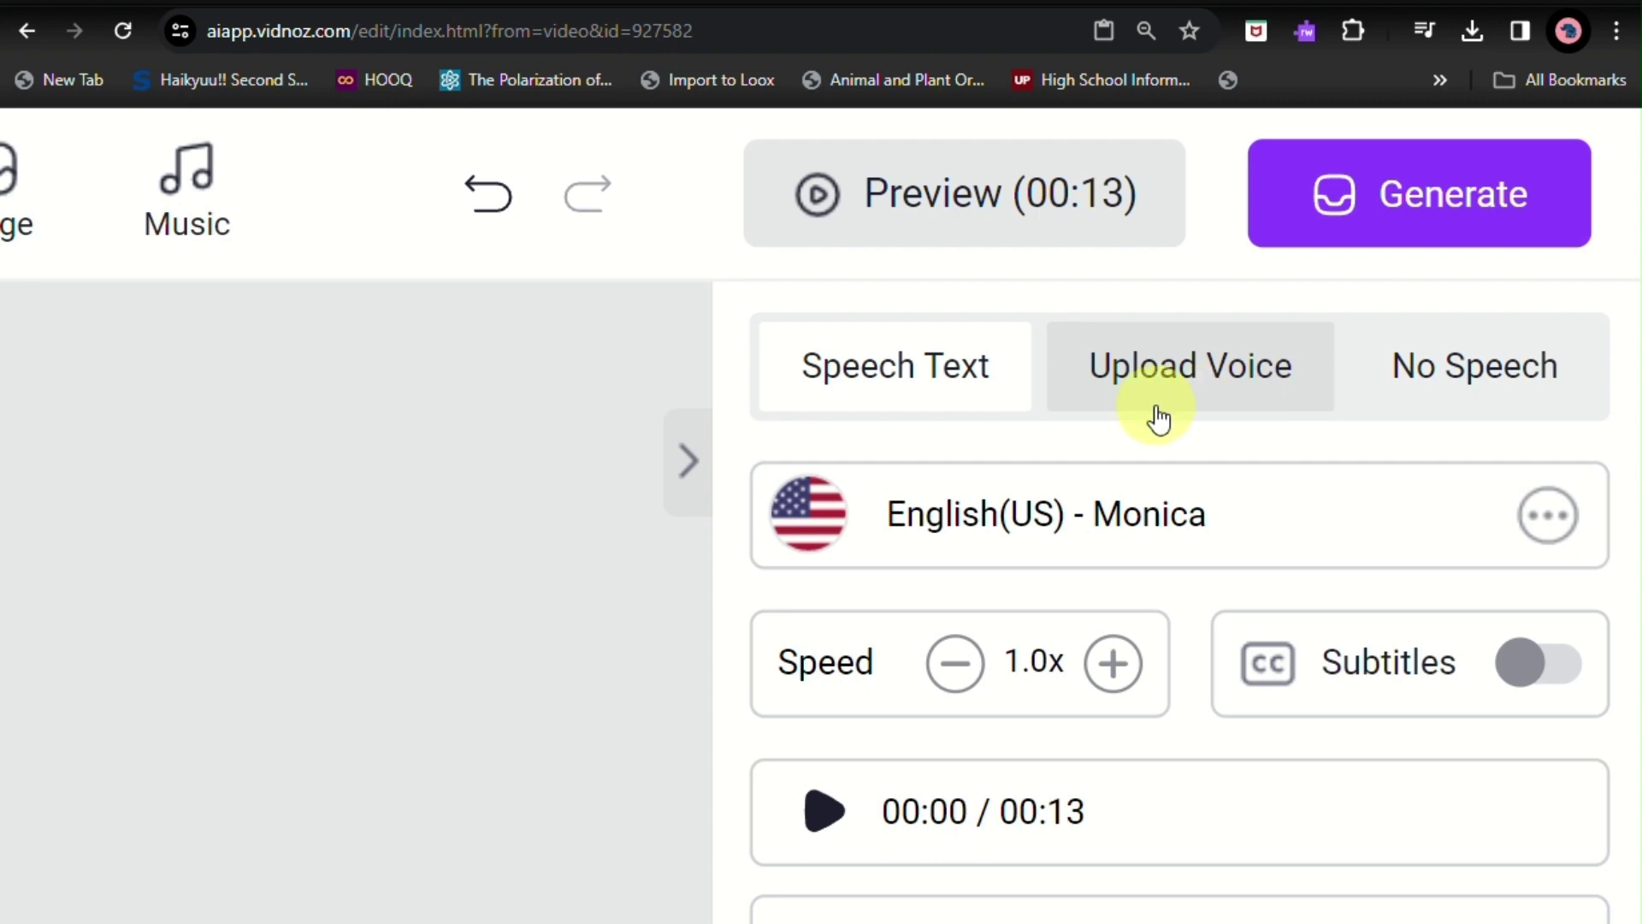
scroll(1158, 417, "down", 1)
scroll(1158, 416, "up", 1)
Preview the English(CA) - Clara voice and select it for the avatar
left_click(1118, 514)
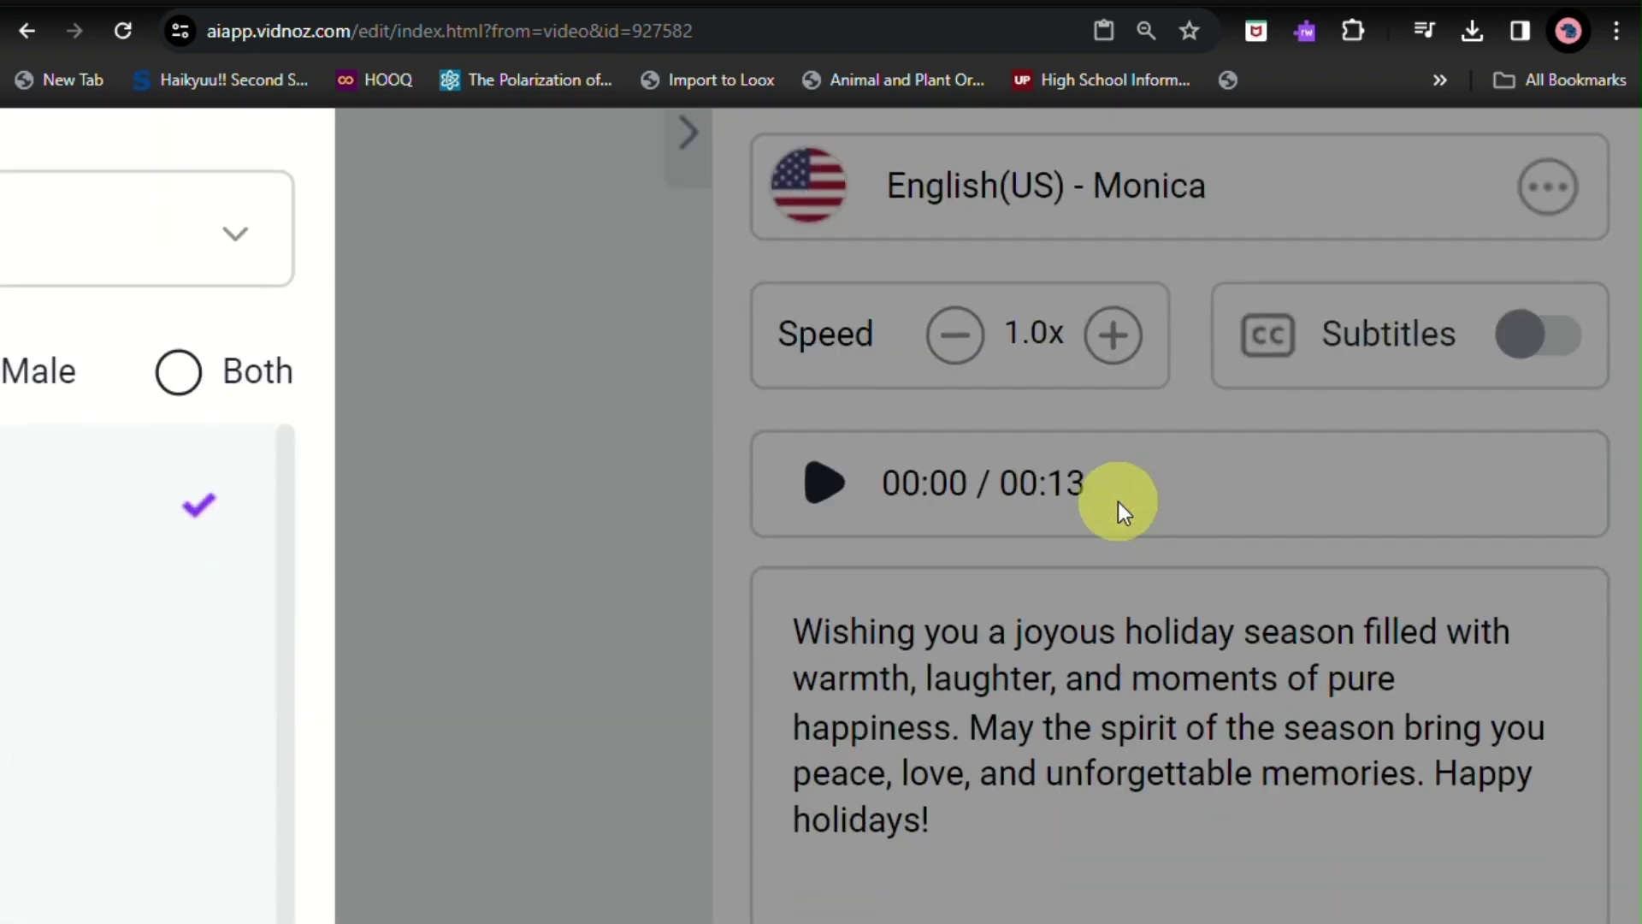
scroll(659, 486, "down", 1)
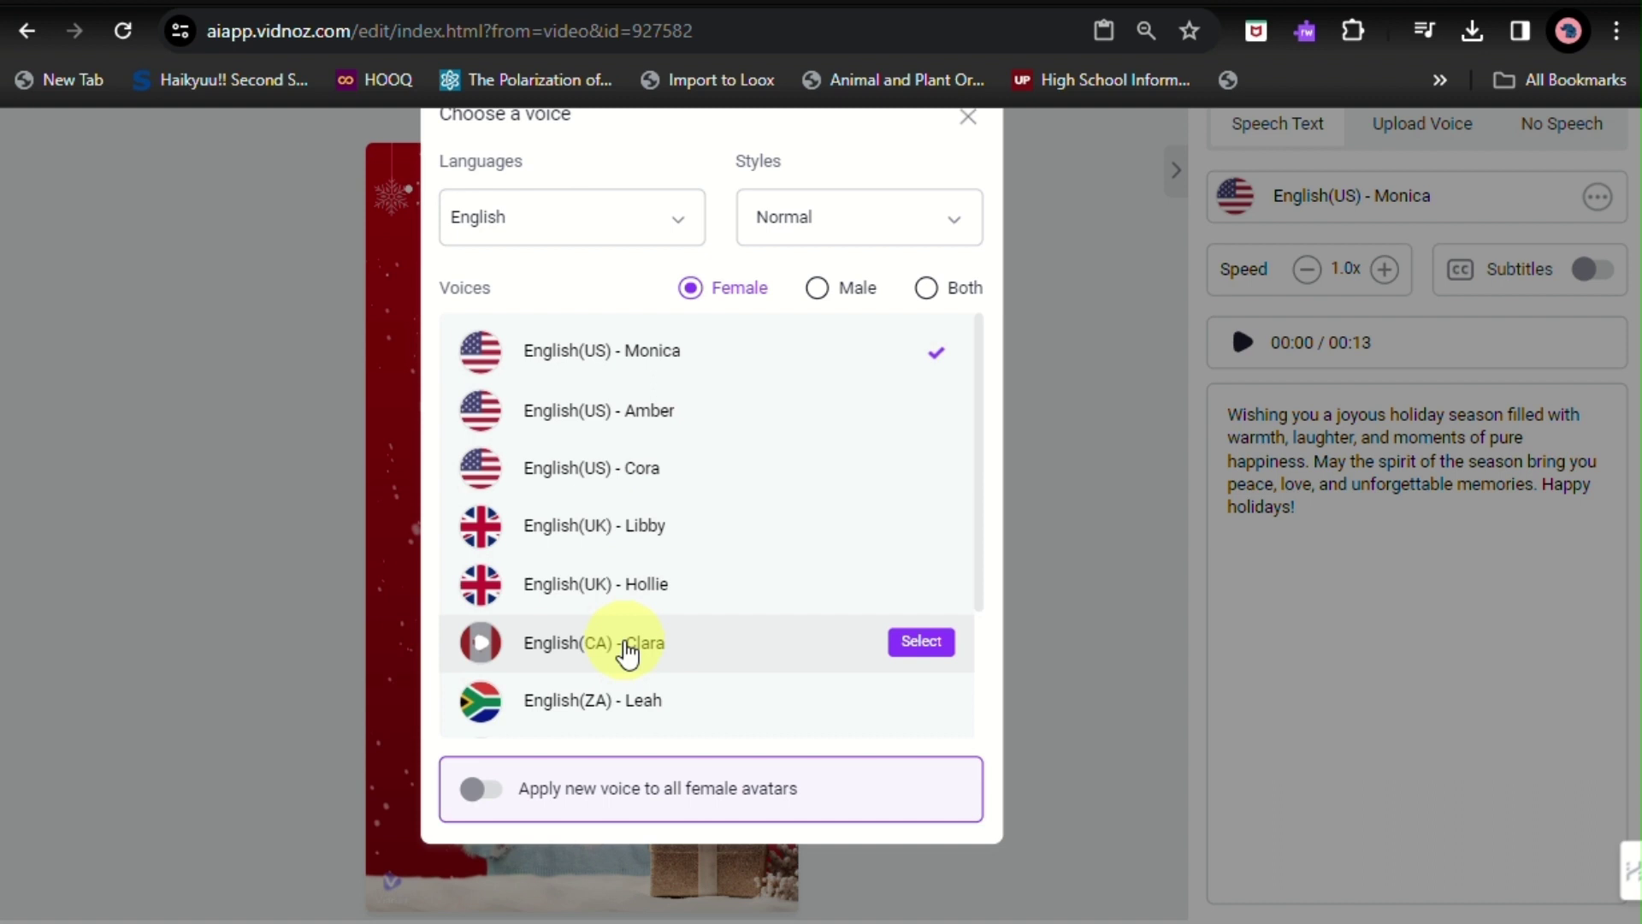
scroll(668, 727, "down", 2)
scroll(667, 728, "down", 4)
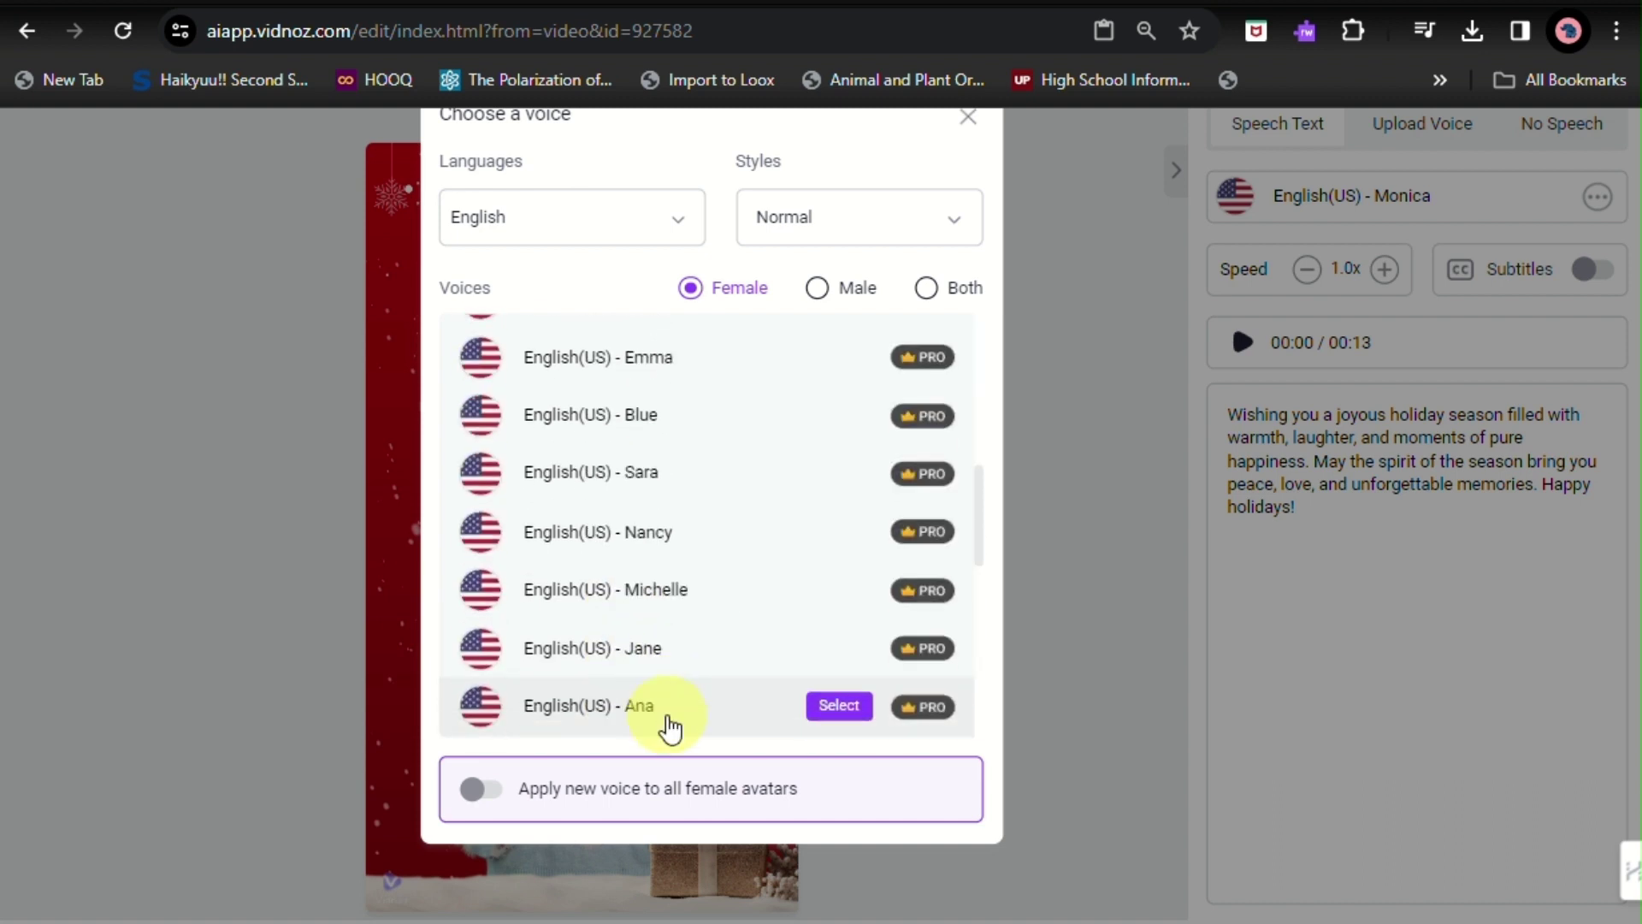
scroll(668, 727, "up", 5)
scroll(668, 725, "up", 2)
scroll(663, 722, "up", 1)
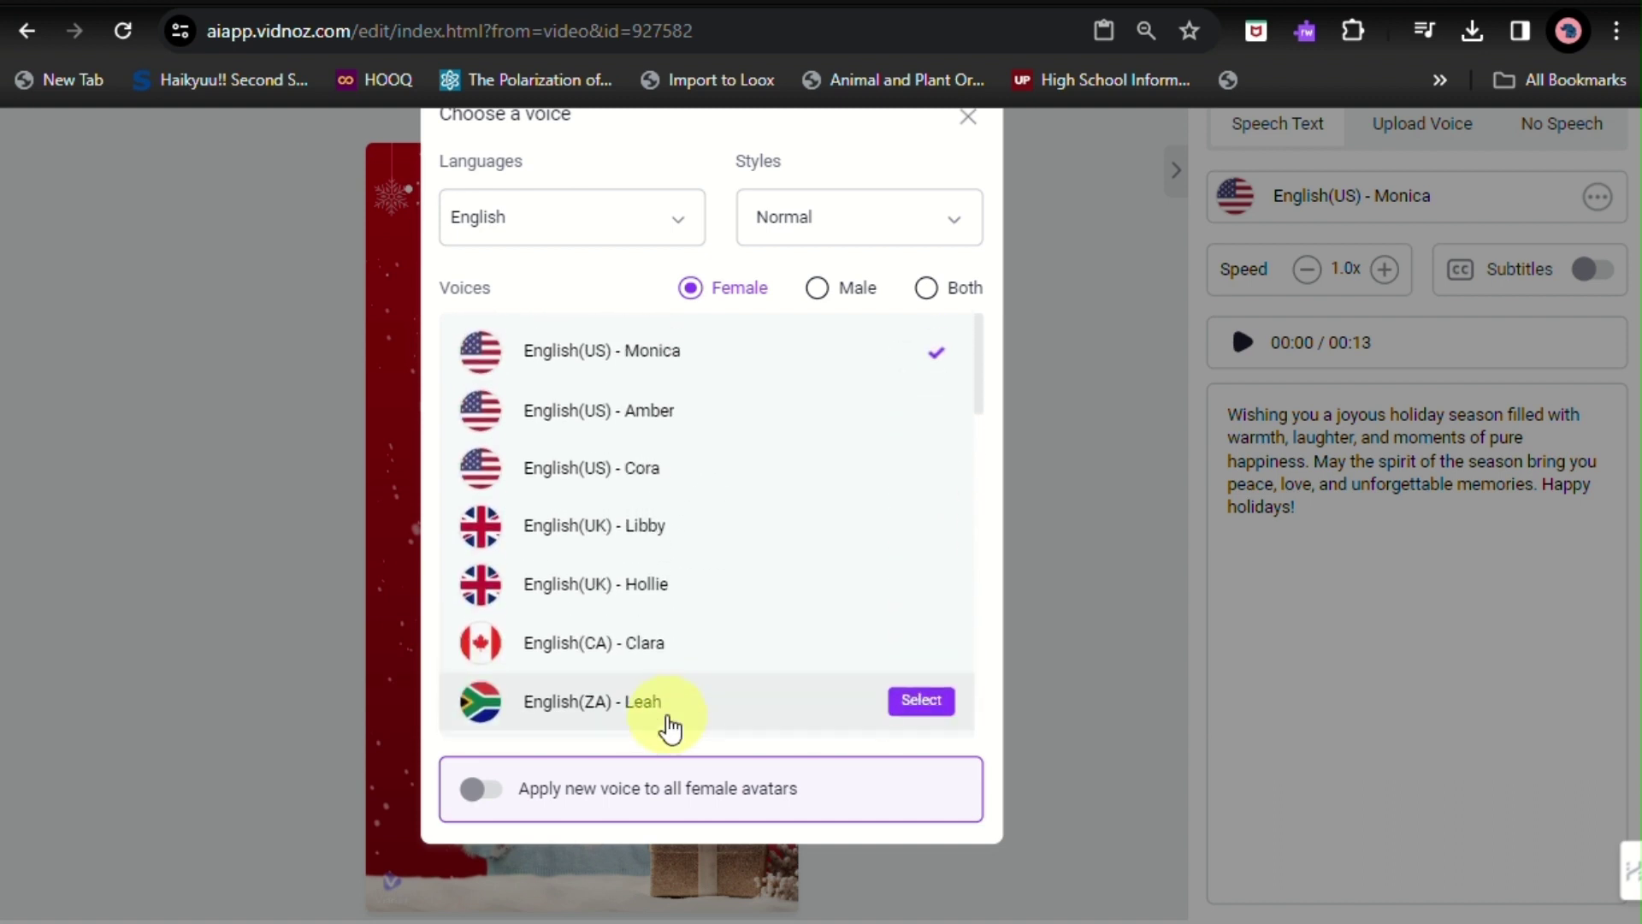
left_click(630, 665)
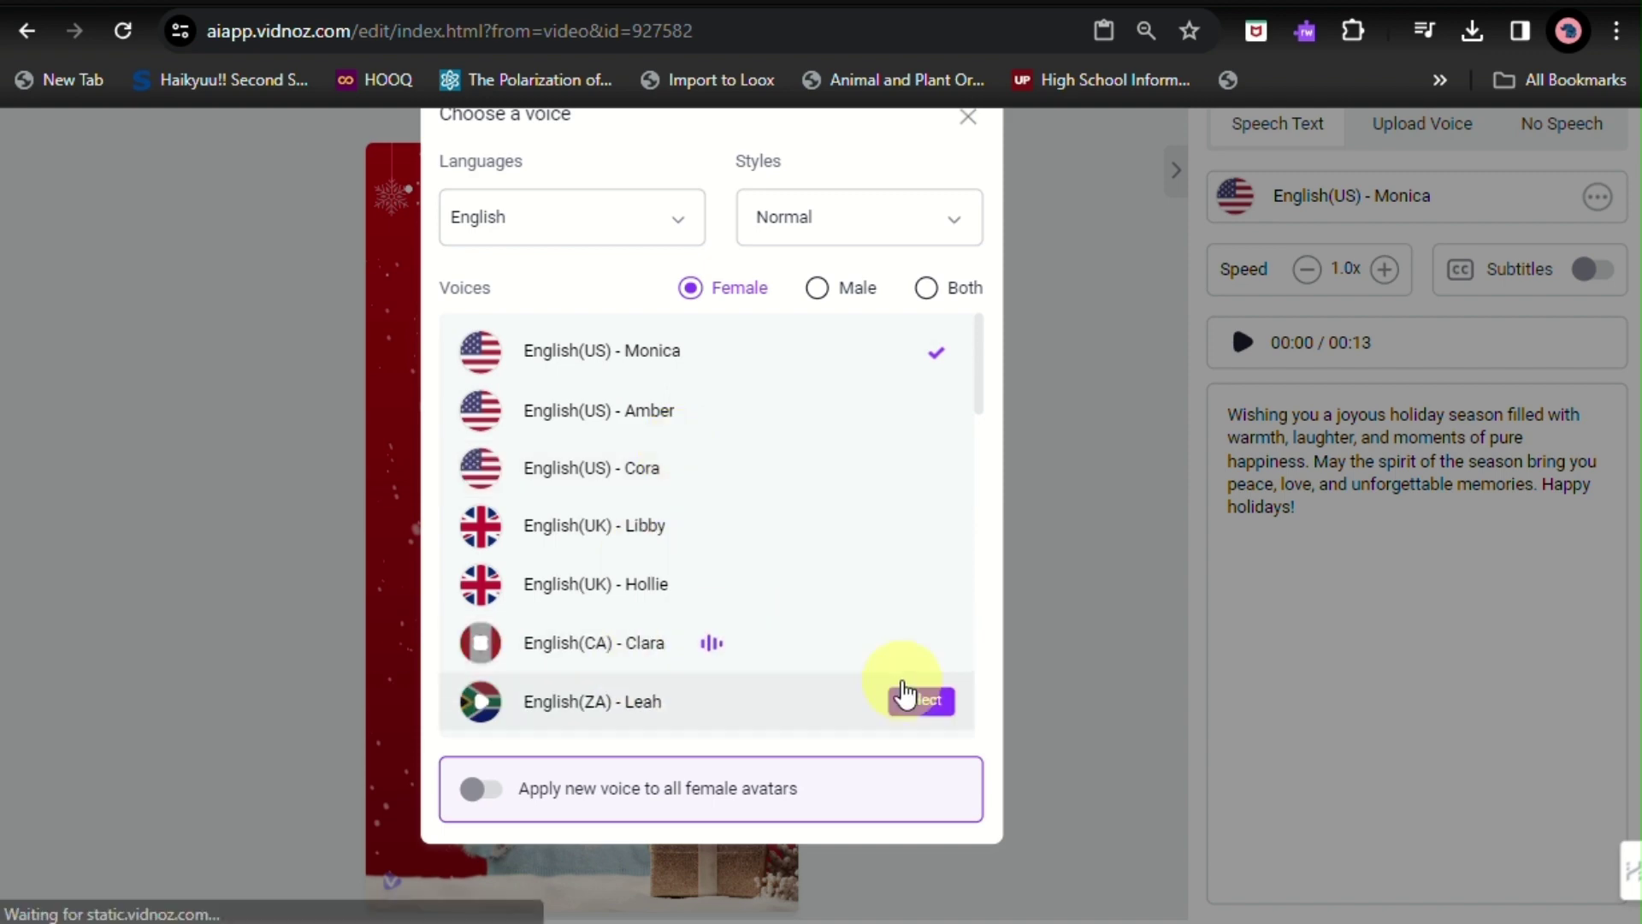
left_click(925, 661)
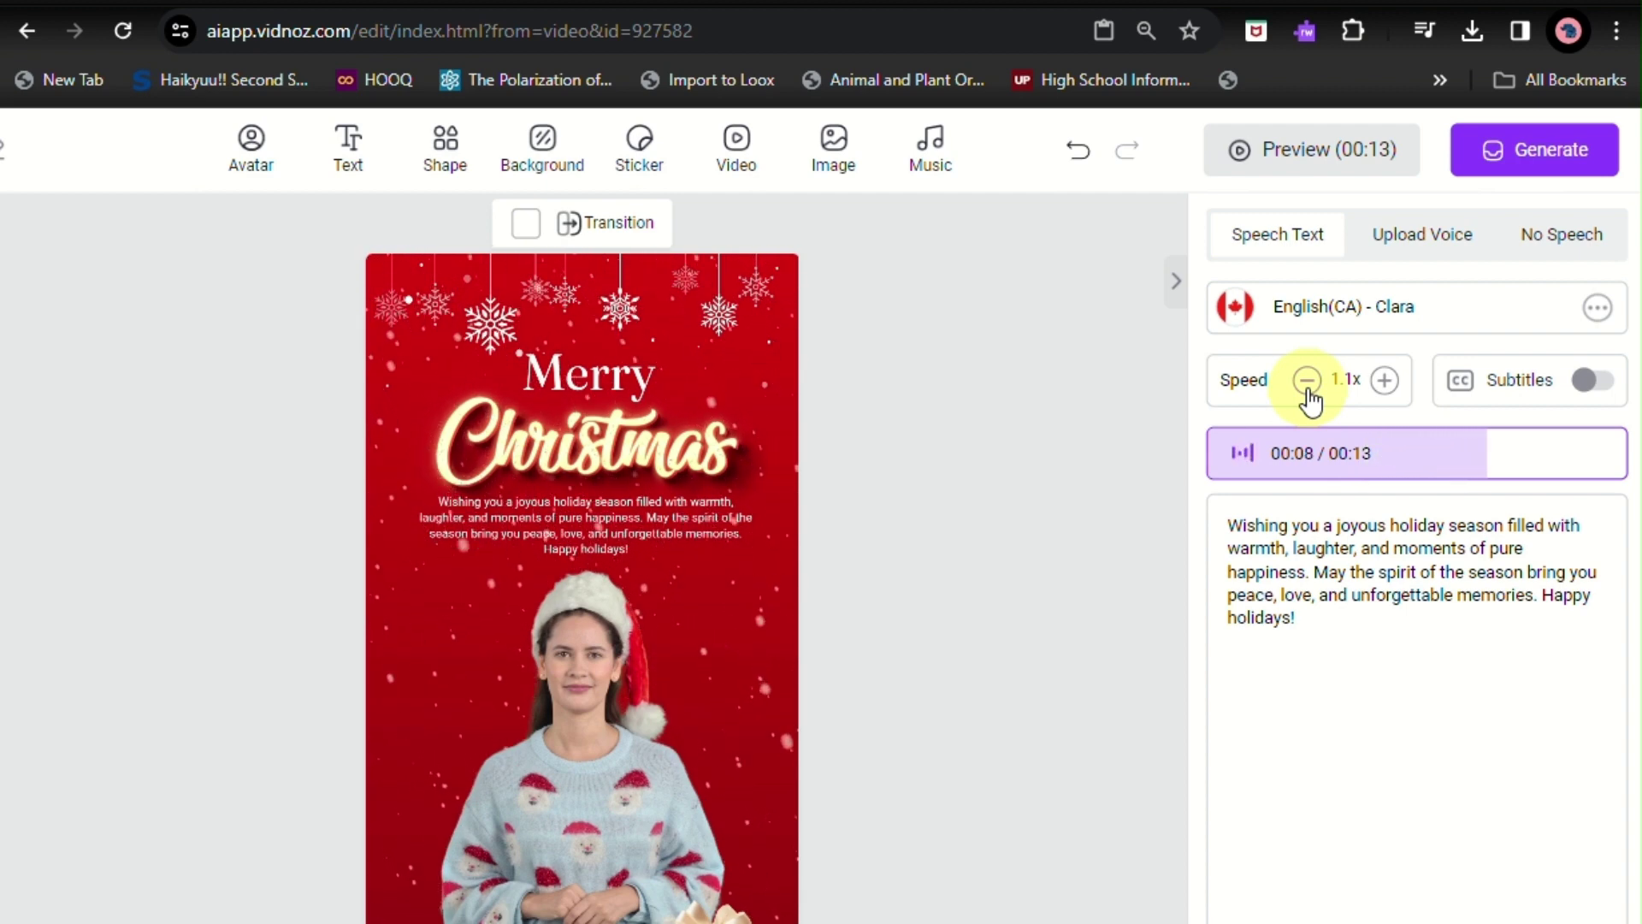
Check the Upload Voice and No Speech tabs, ending on Upload Voice
left_click(1409, 261)
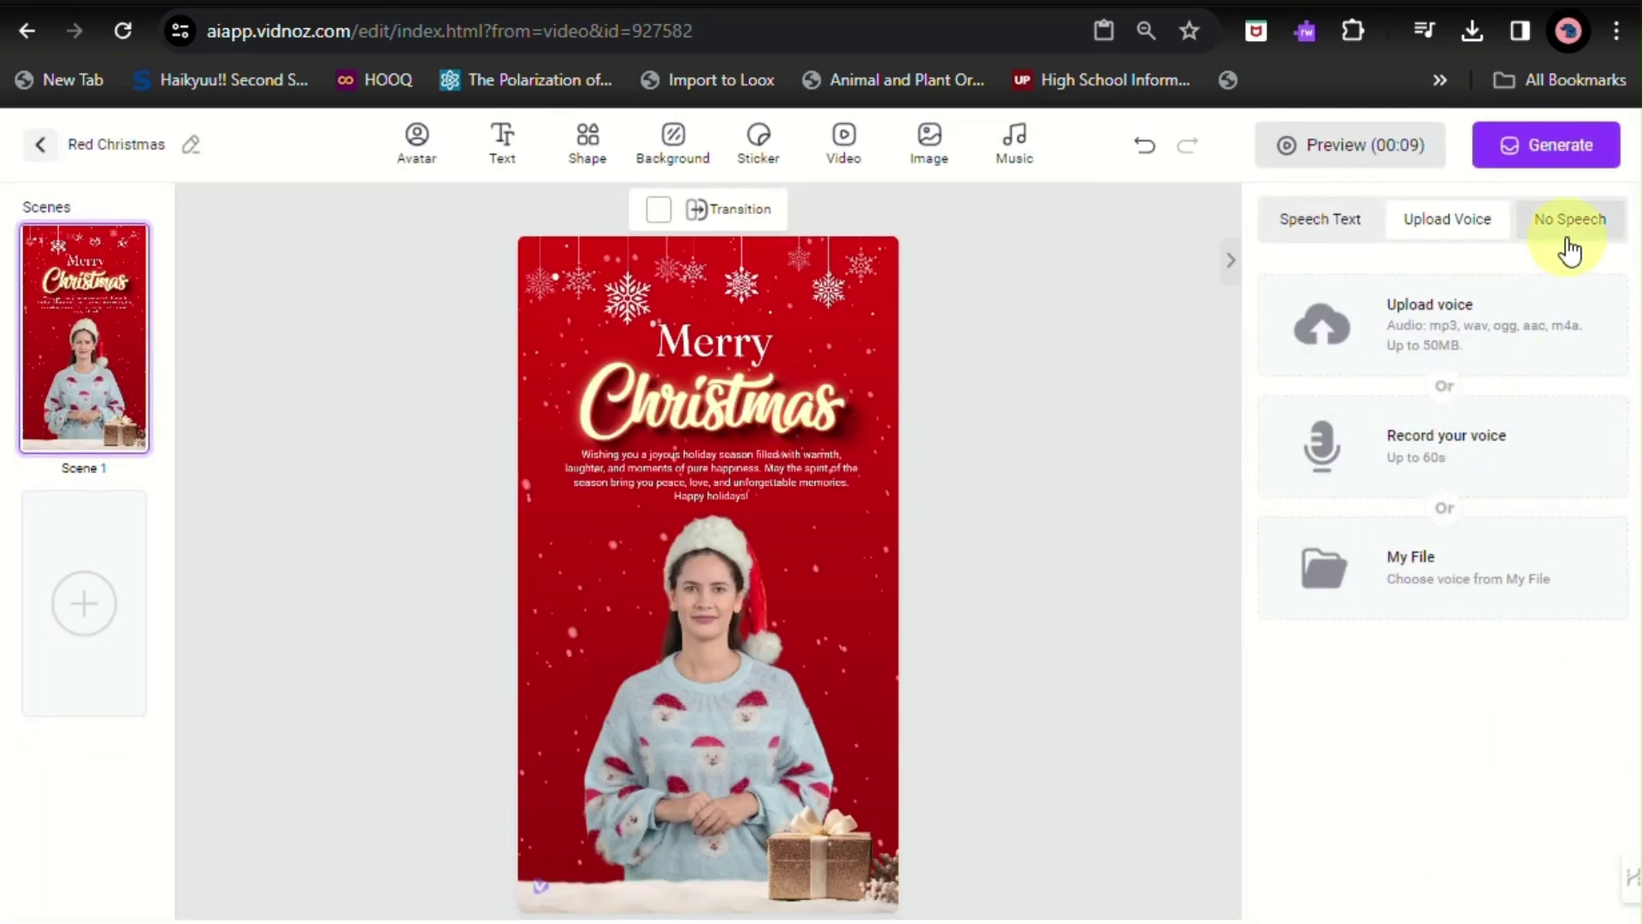
left_click(1566, 239)
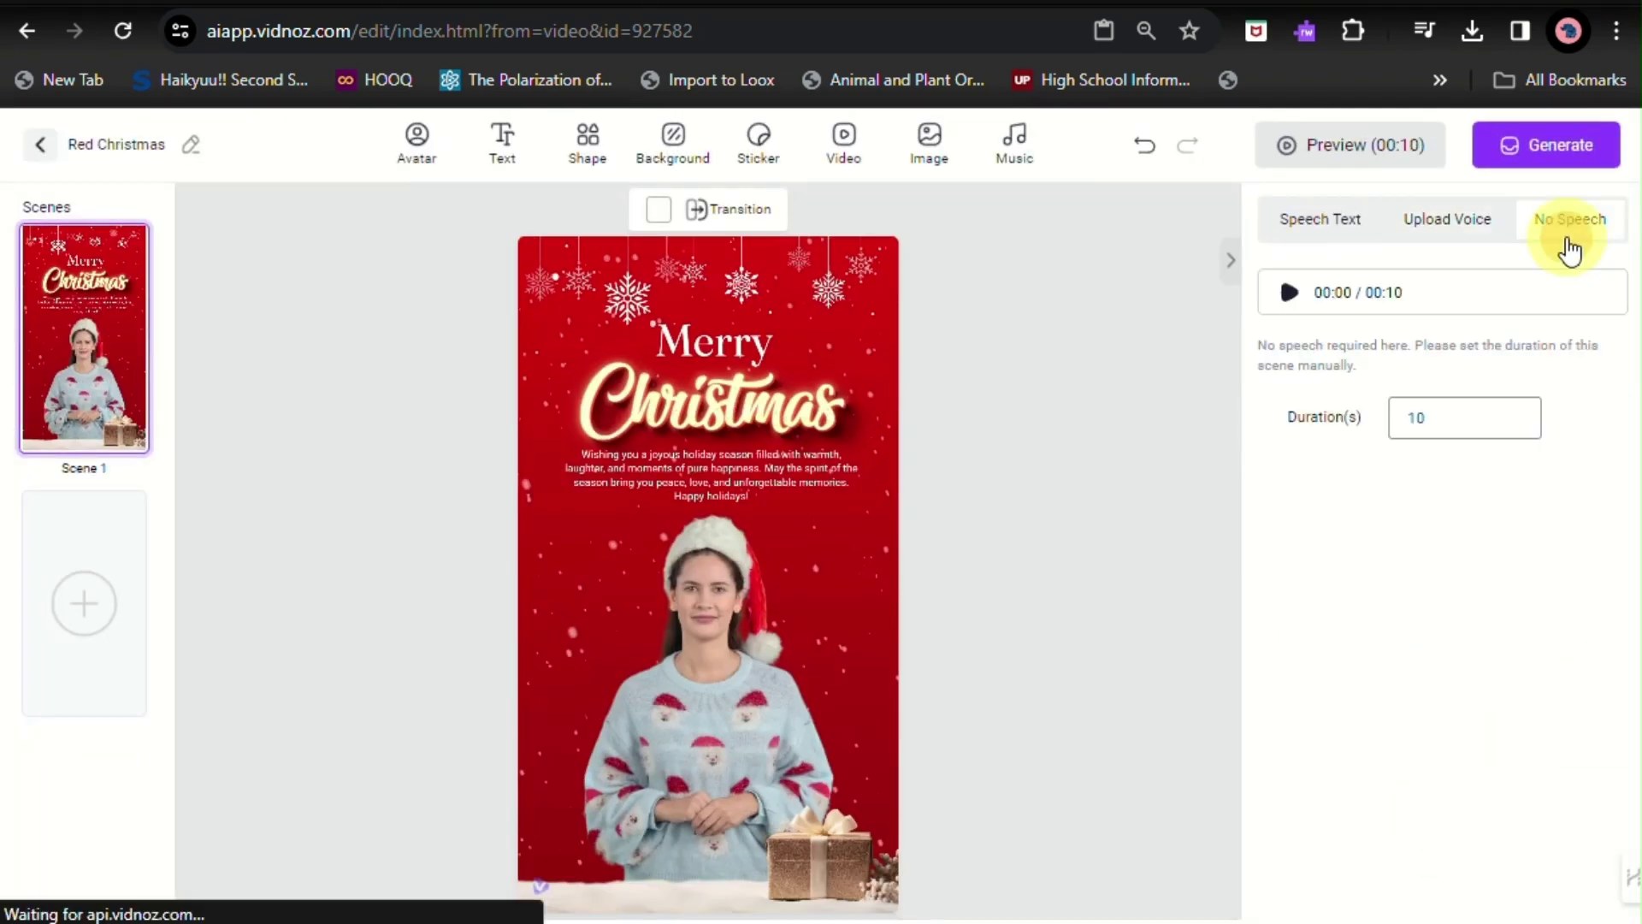
left_click(1411, 221)
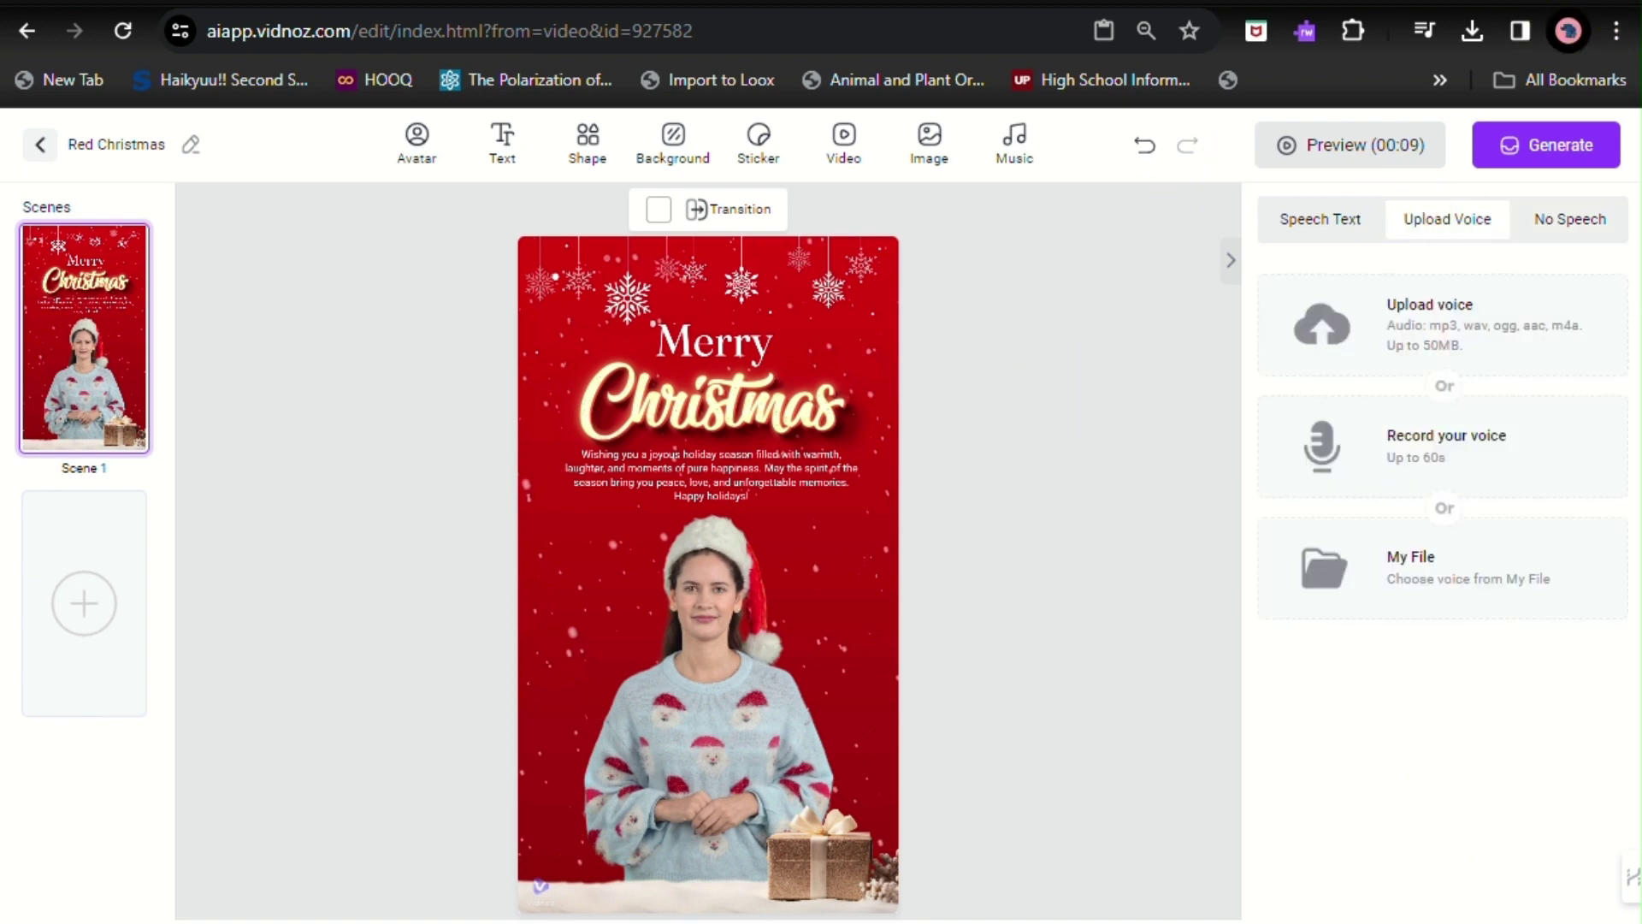
Return to Speech Text, then browse Background, Sticker, Video, Image, Music and Shape panels without adding anything
left_click(1315, 219)
left_click(672, 146)
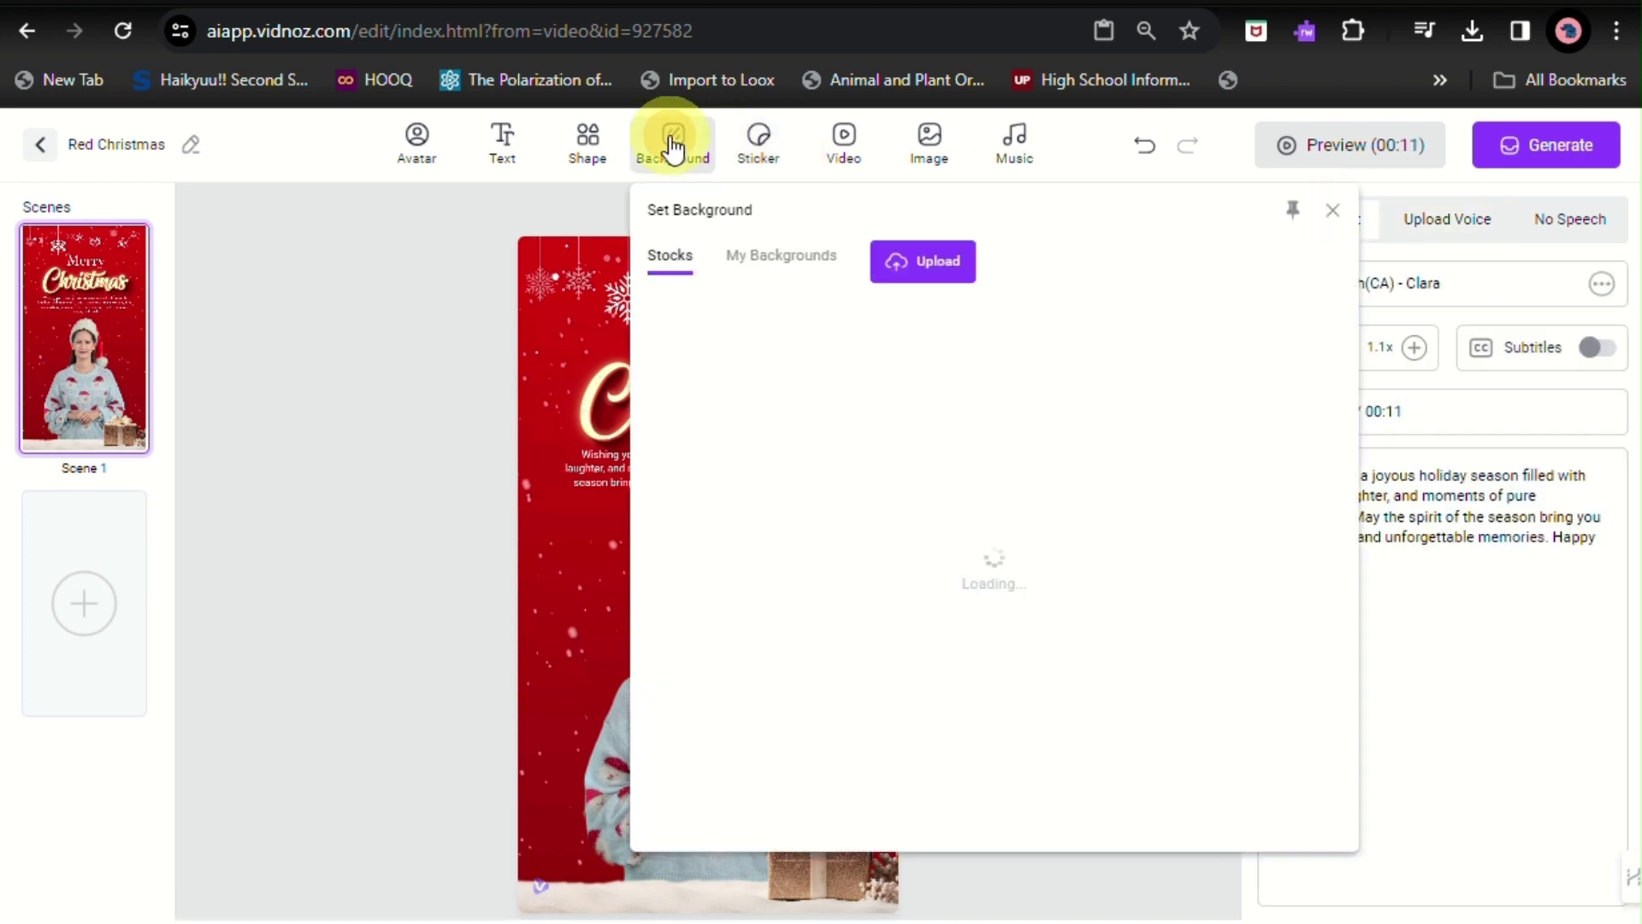
left_click(764, 156)
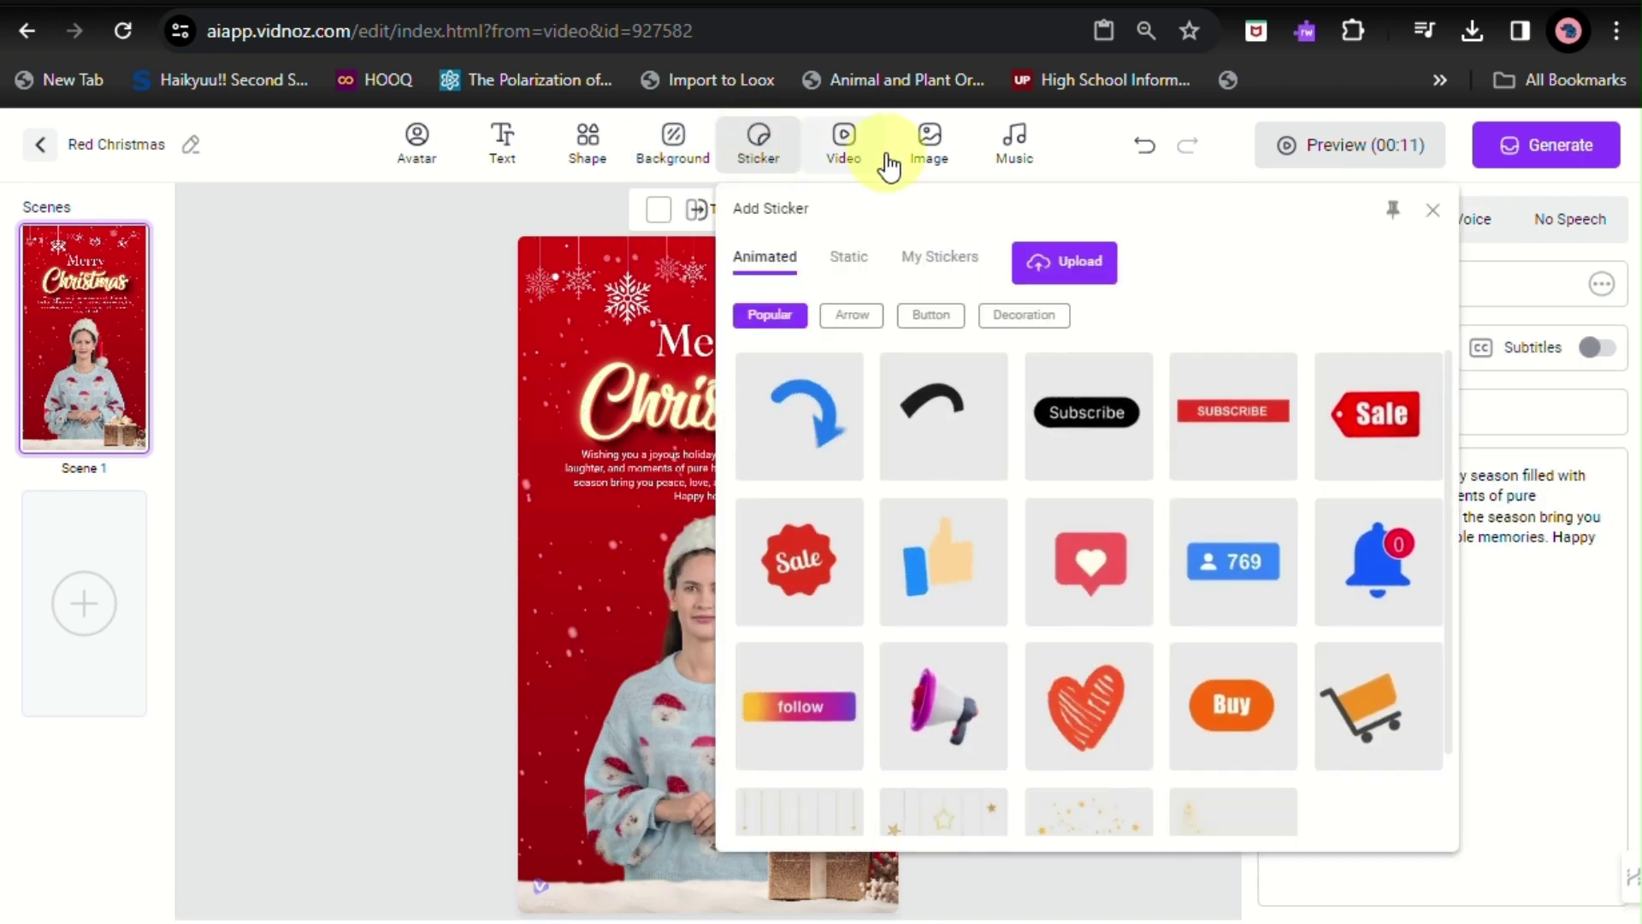
left_click(900, 154)
left_click(844, 154)
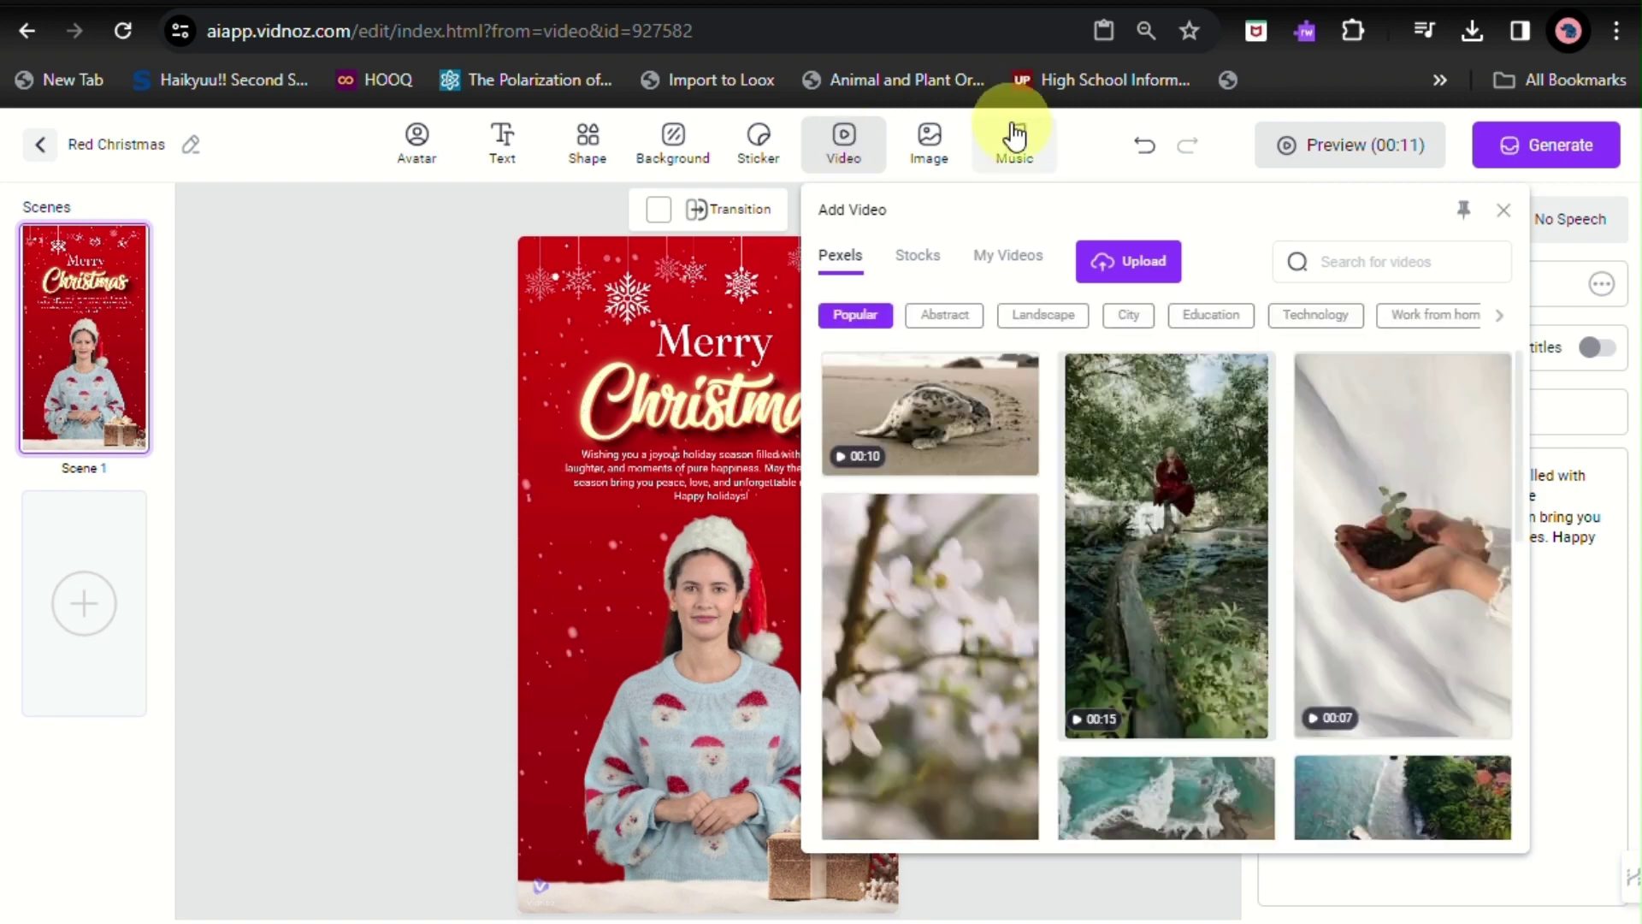
left_click(1015, 144)
left_click(613, 160)
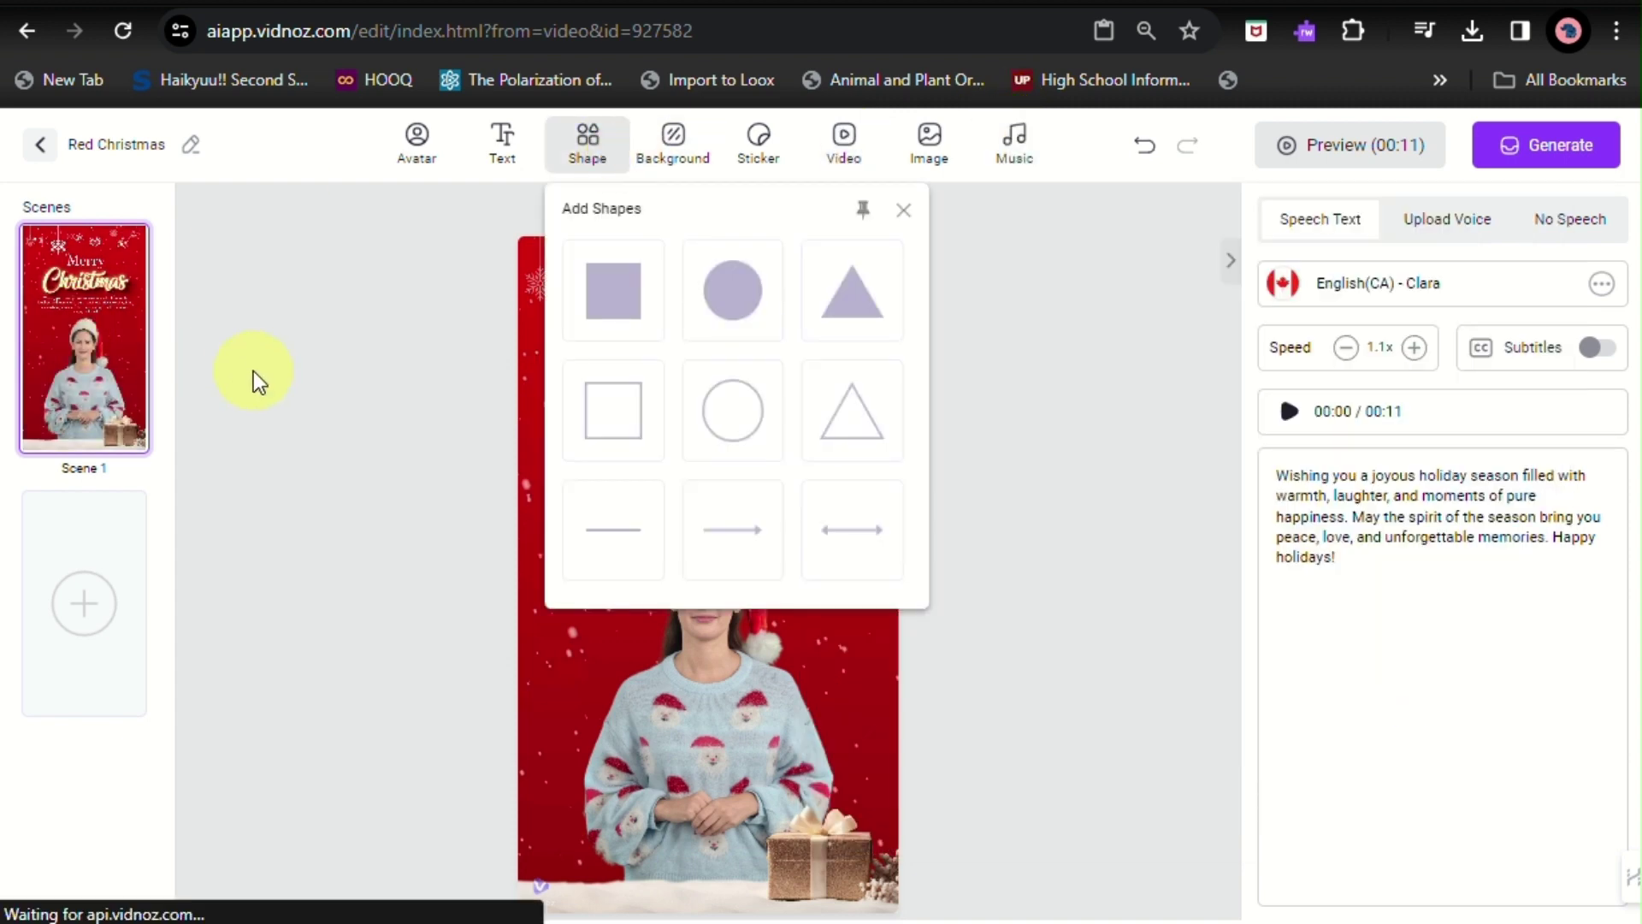
left_click(313, 389)
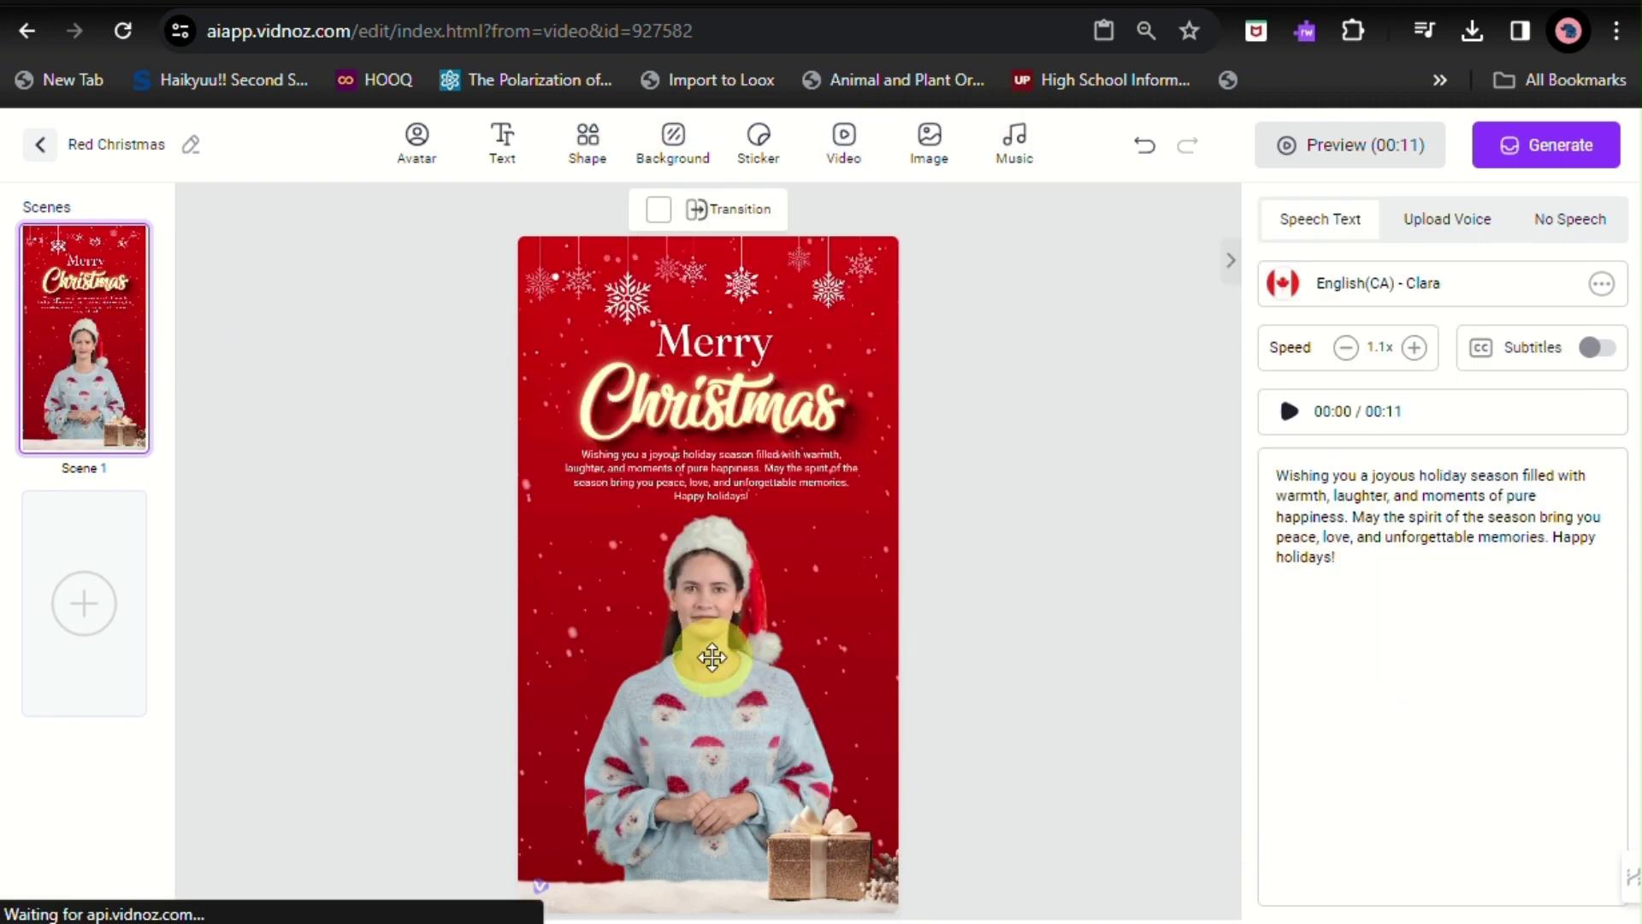
Replace 'Merry' with 'Happy' in the white title and delete the glowing Christmas lettering
left_click(726, 368)
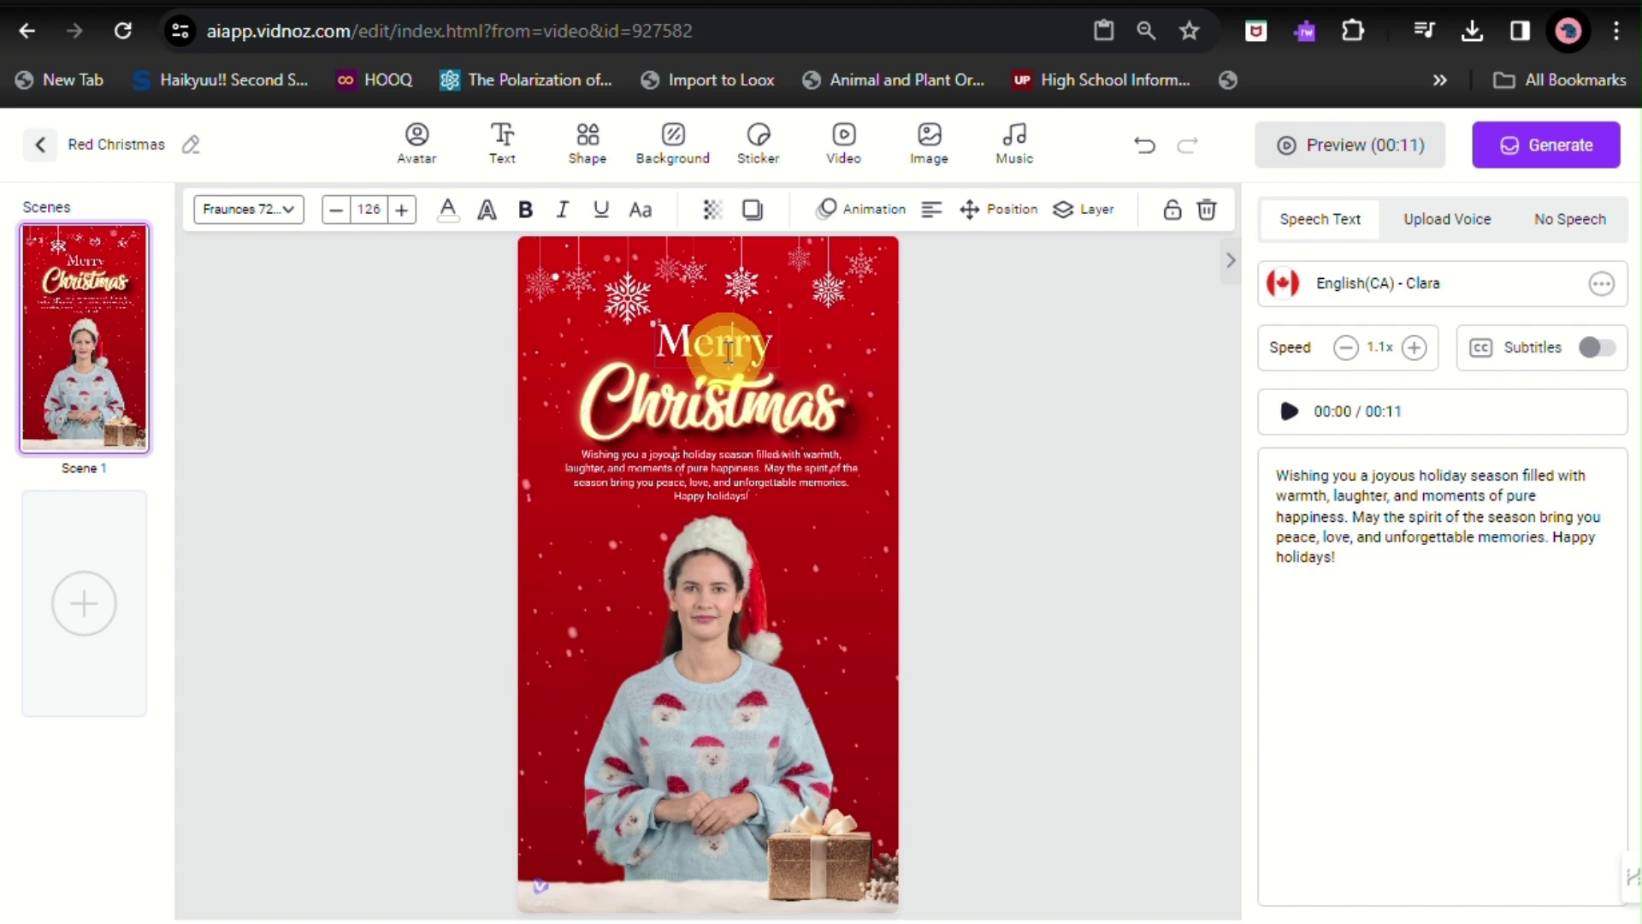
double_click(730, 345)
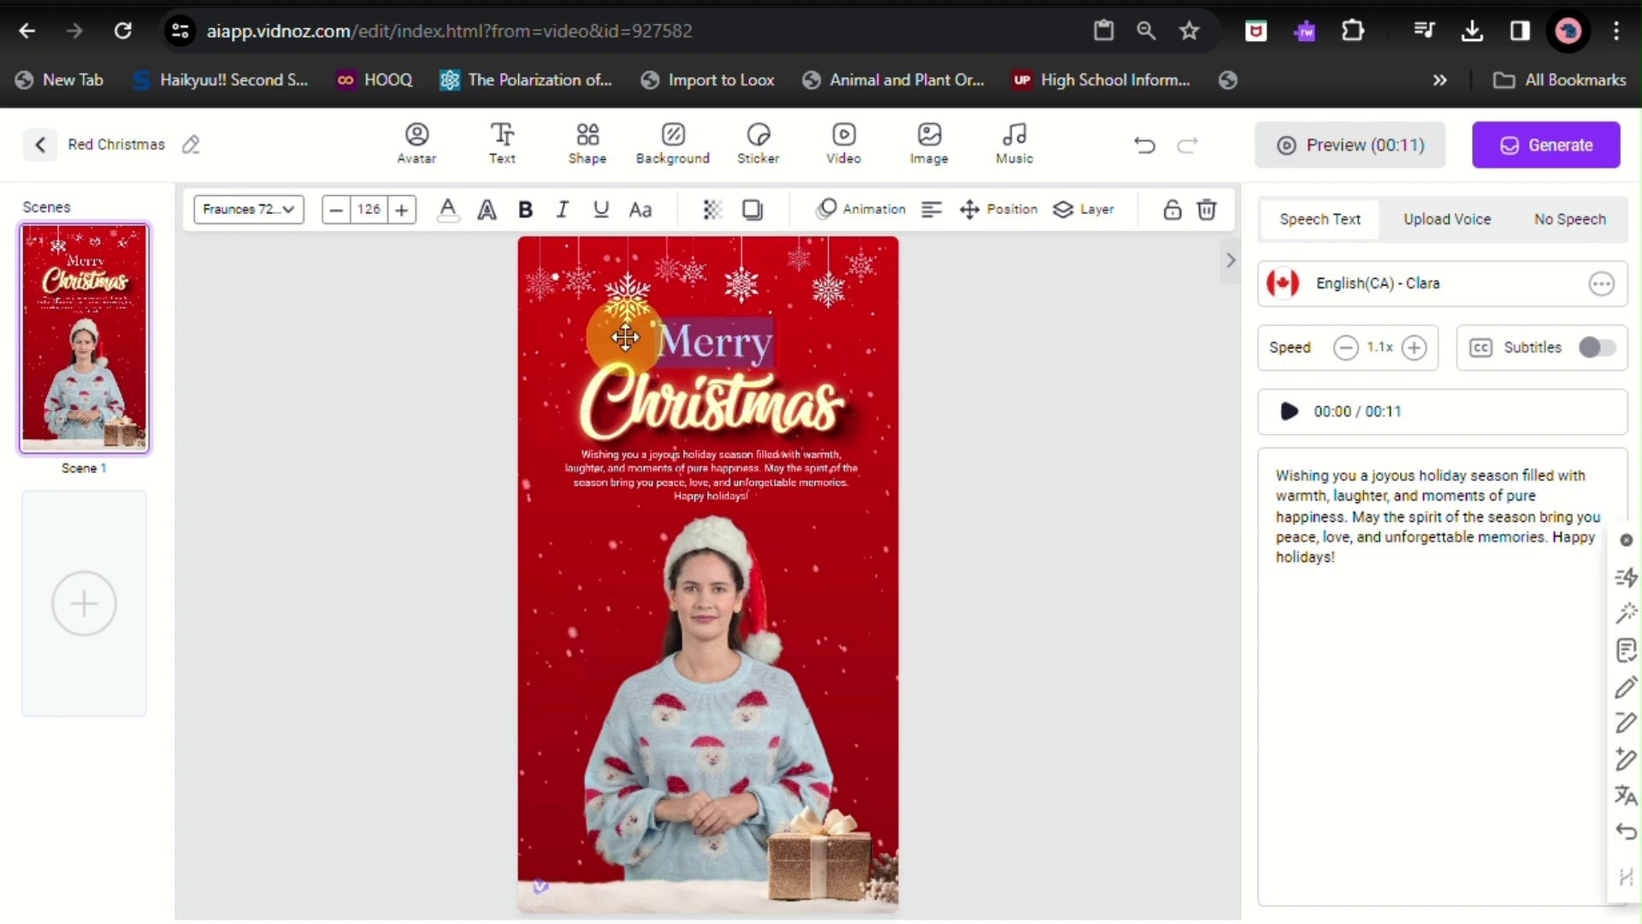
type("Happy")
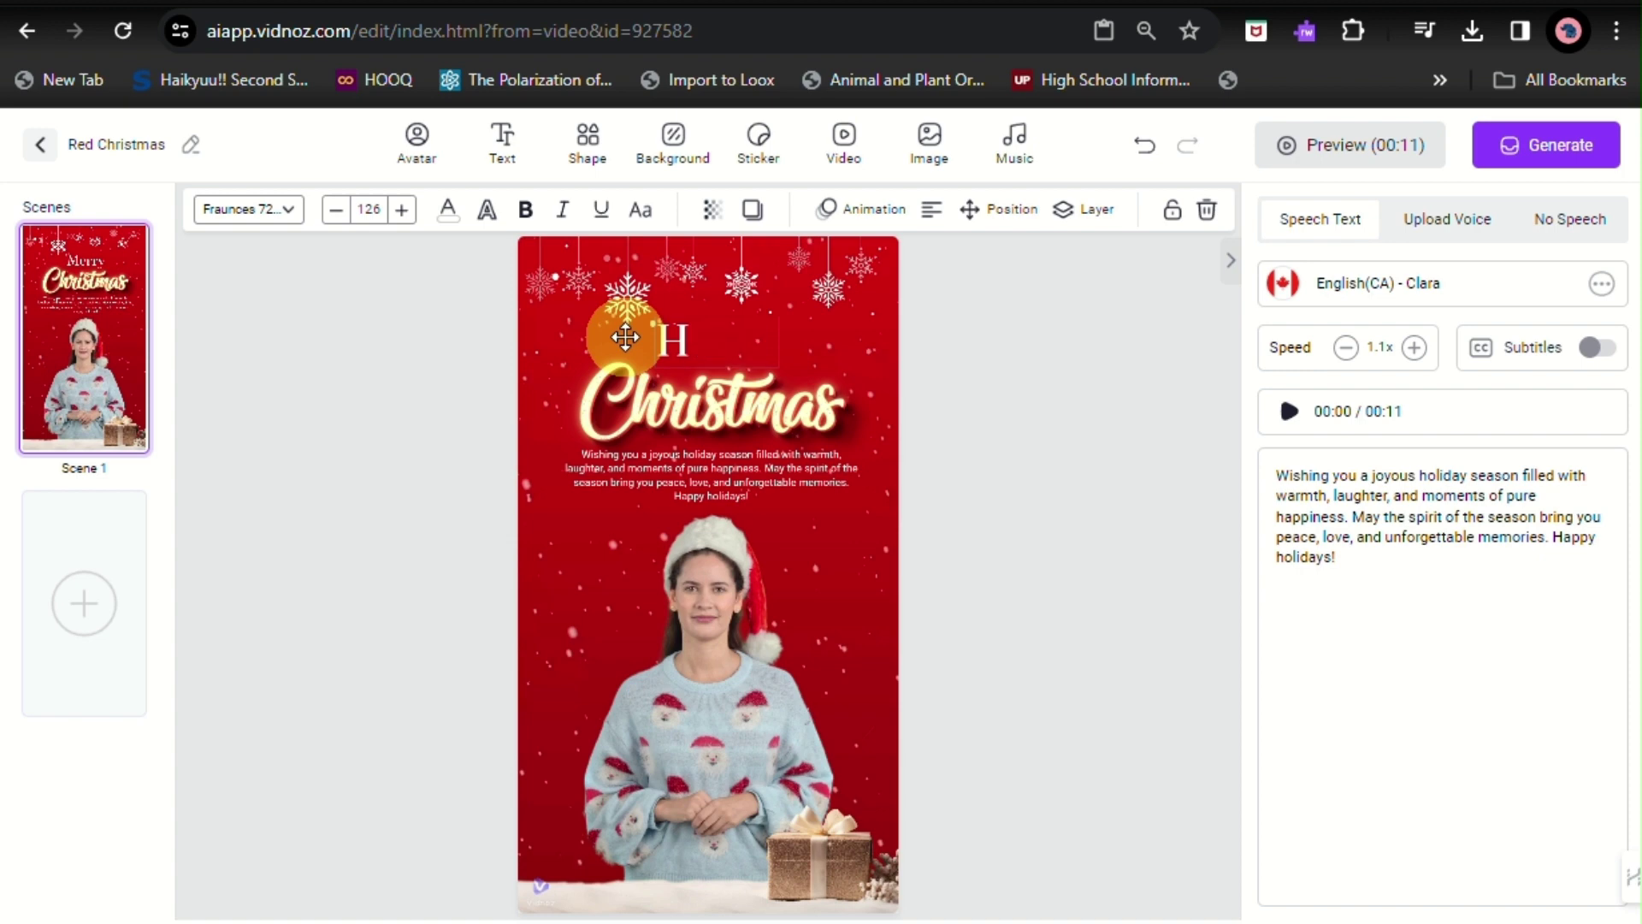
left_click(724, 402)
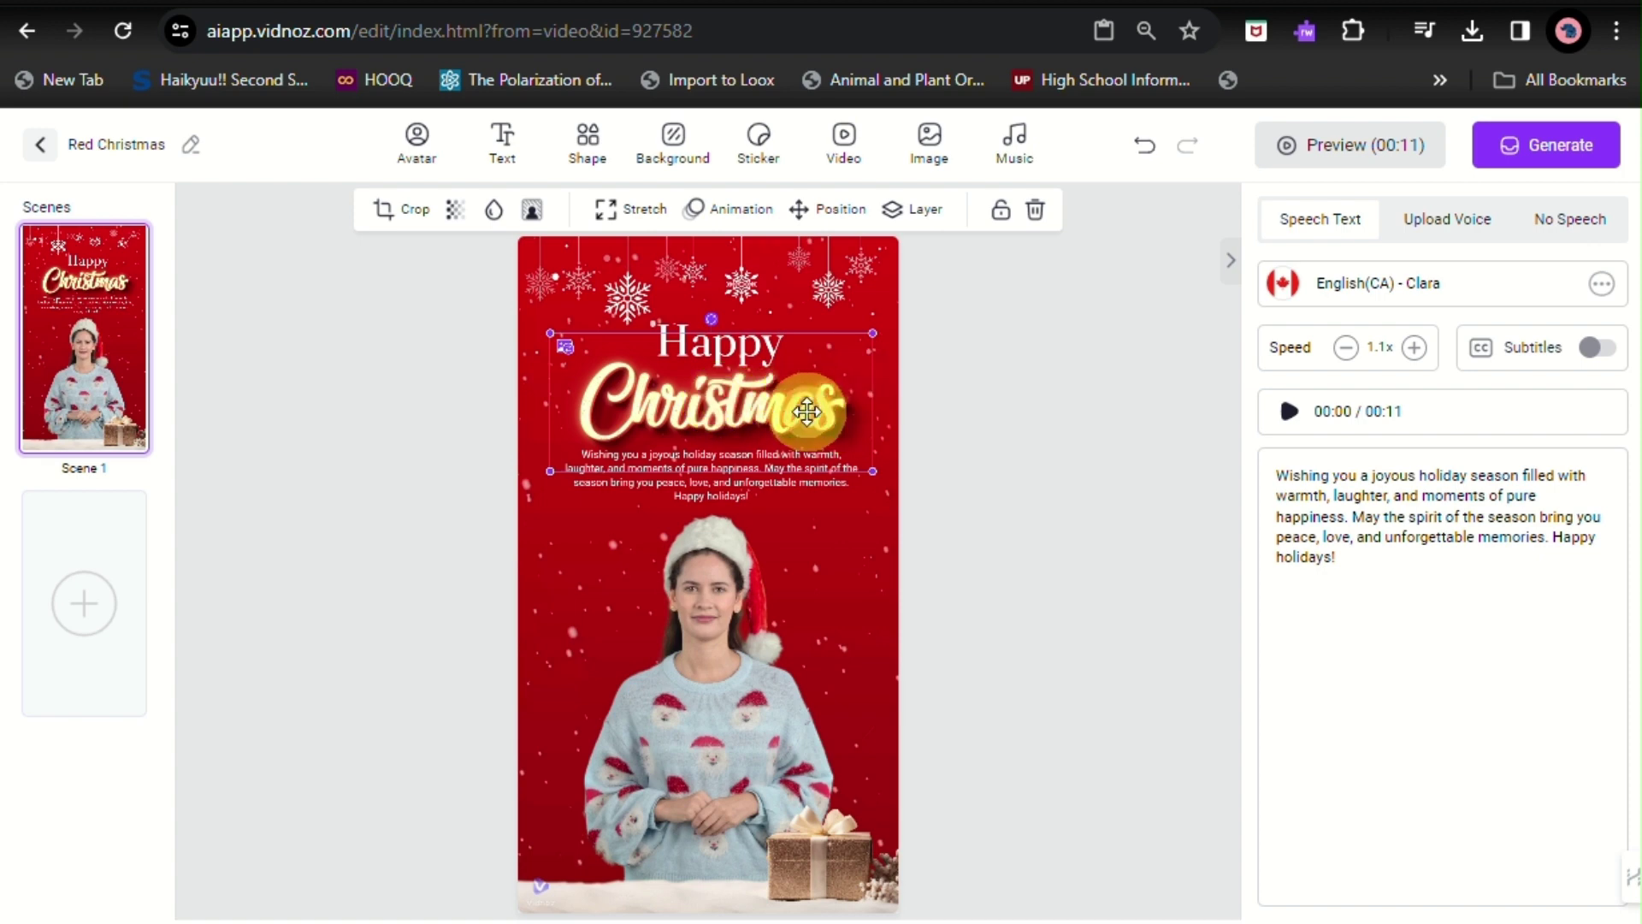
left_click_drag(718, 407, 718, 408)
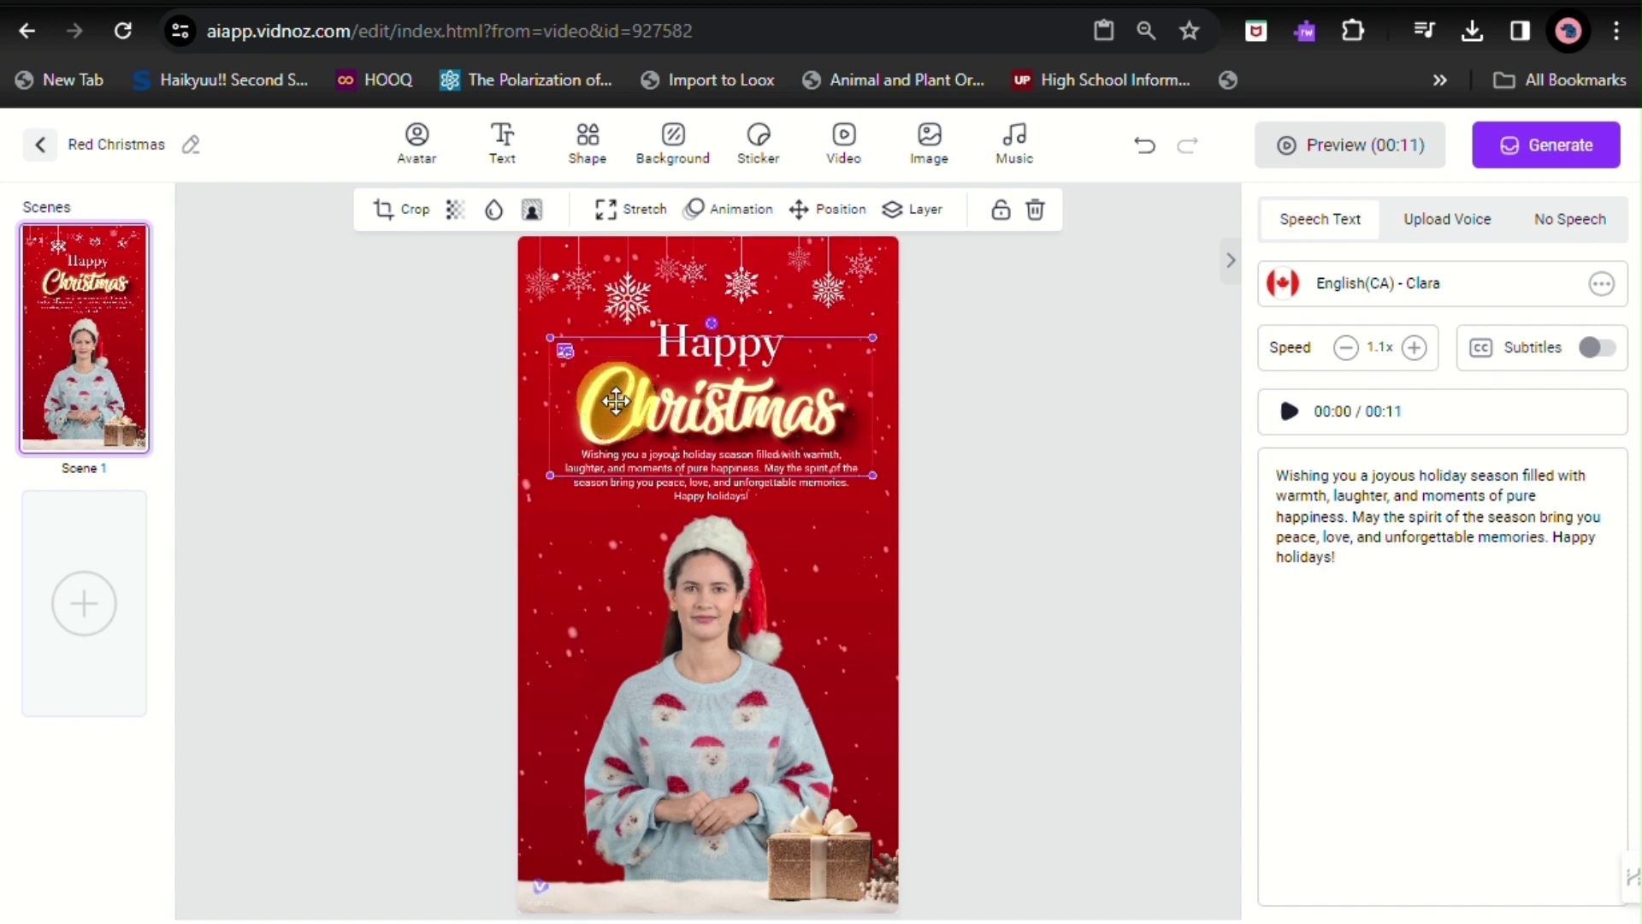
key("Delete")
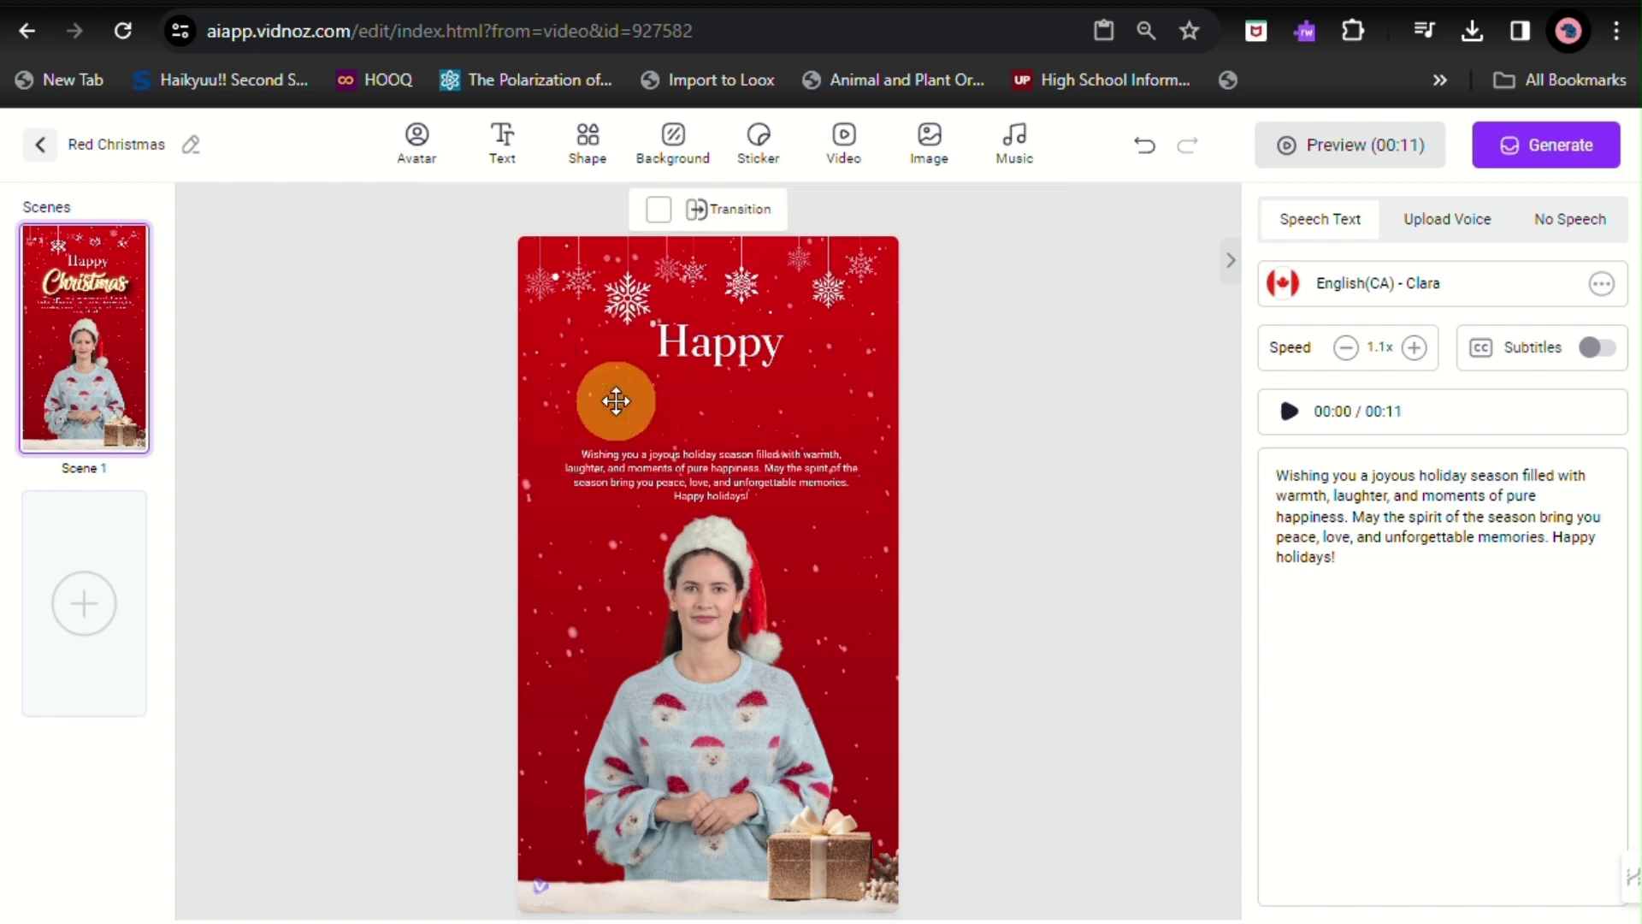
Add a new title text element reading 'Holidays'
left_click(505, 145)
left_click(608, 272)
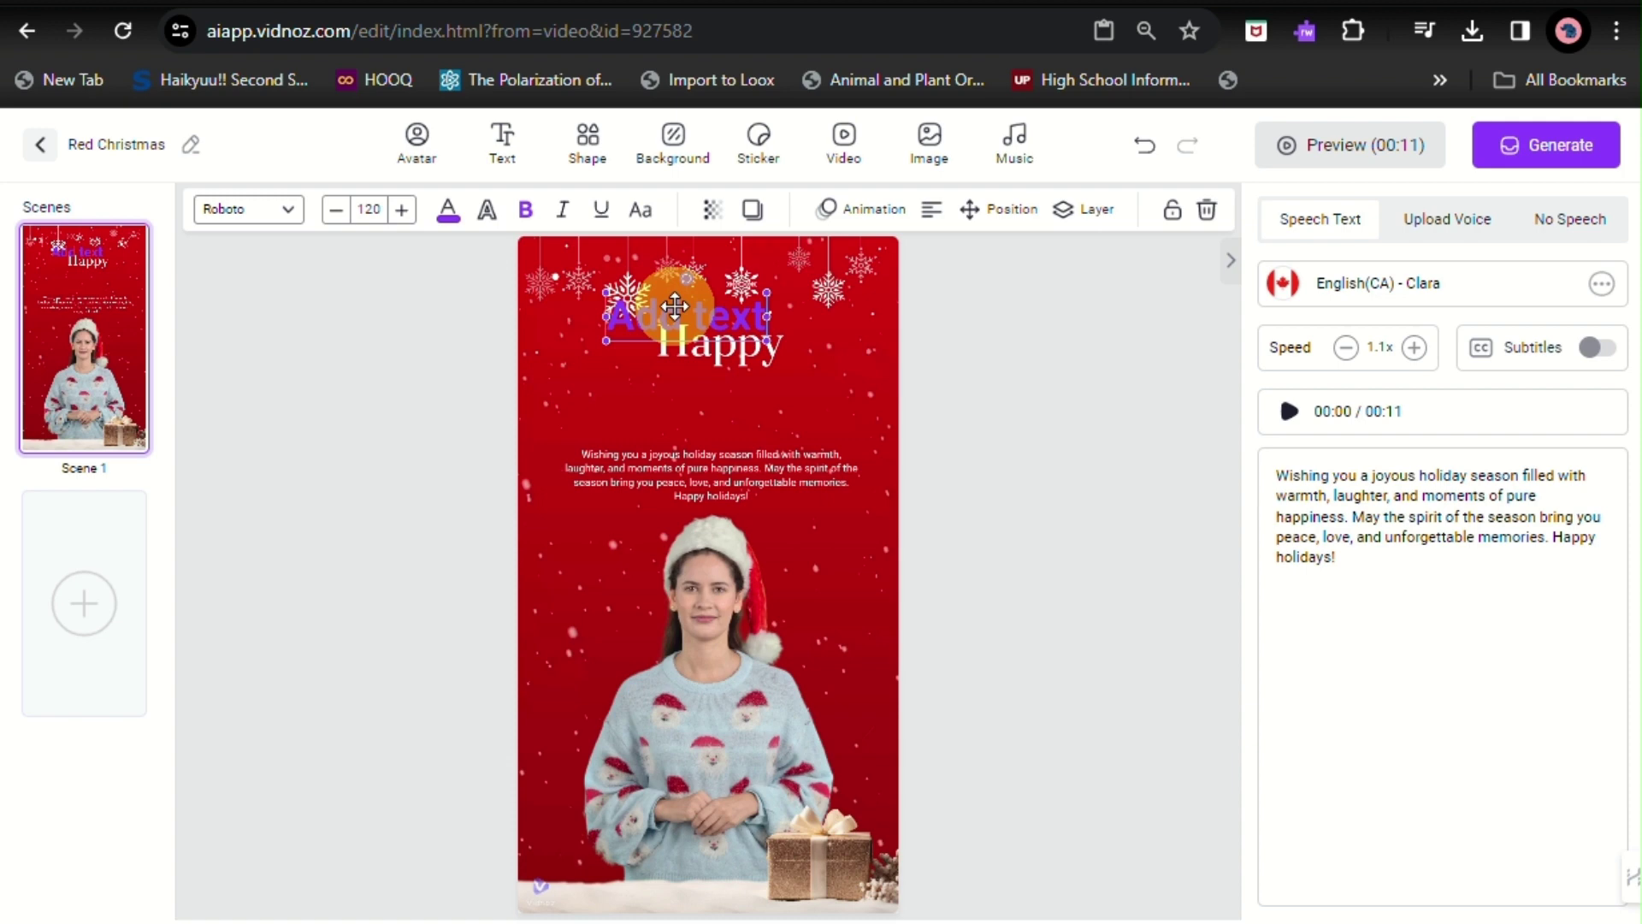
double_click(677, 308)
key("ctrl+a")
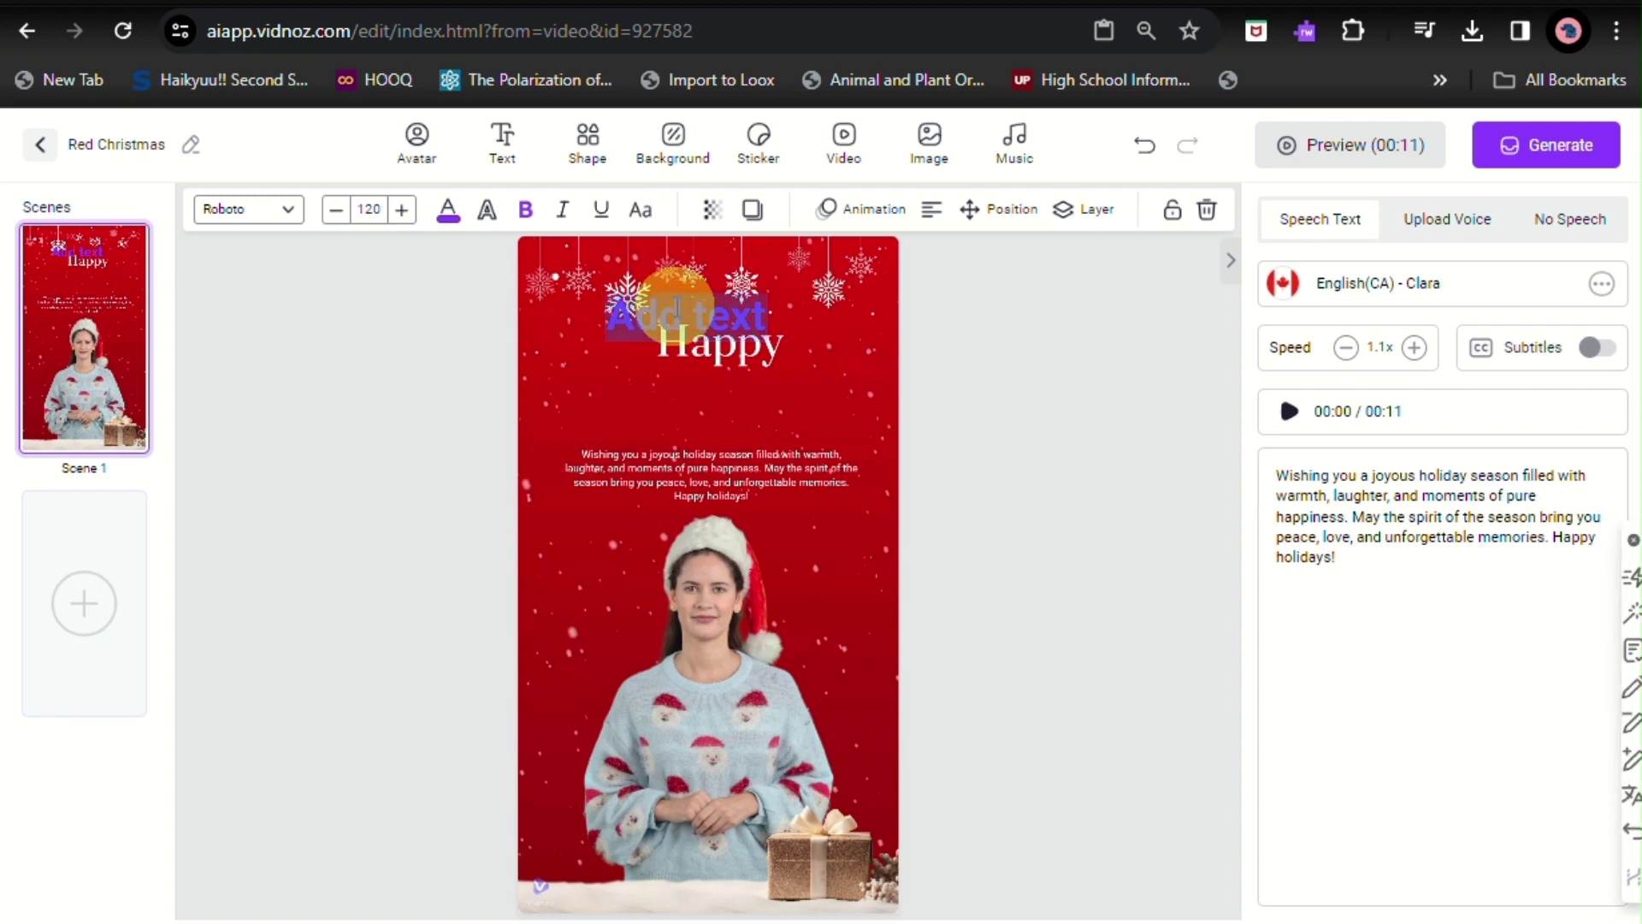
type("Holidays")
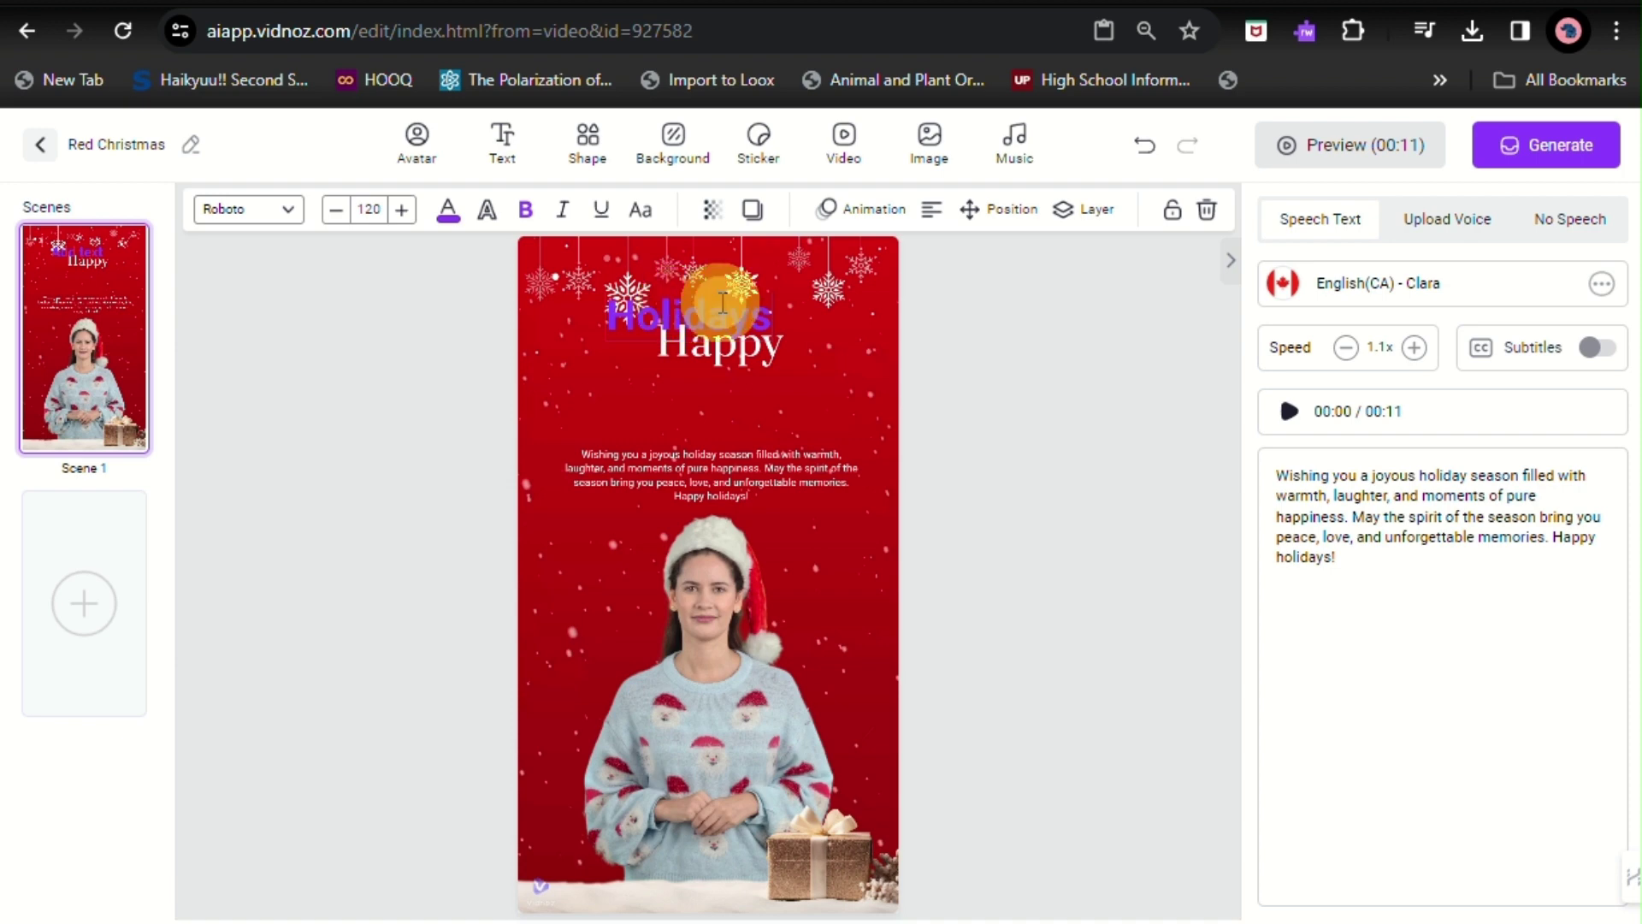
double_click(722, 301)
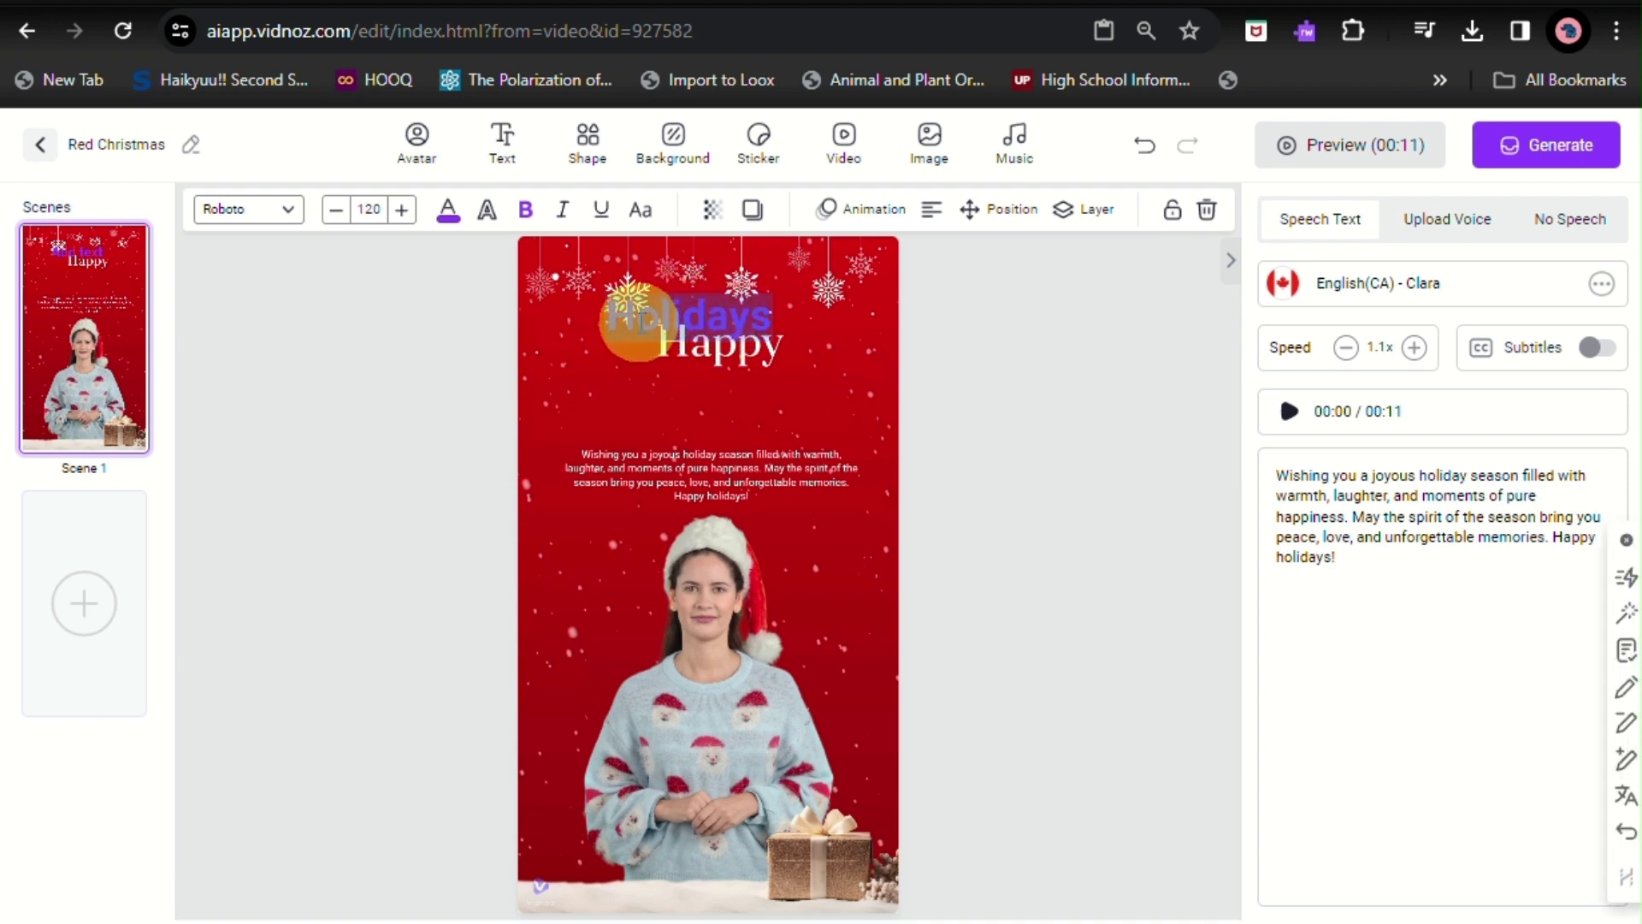
Enlarge Holidays two steps, set it in Dancing Script, and make it bold
left_click(401, 209)
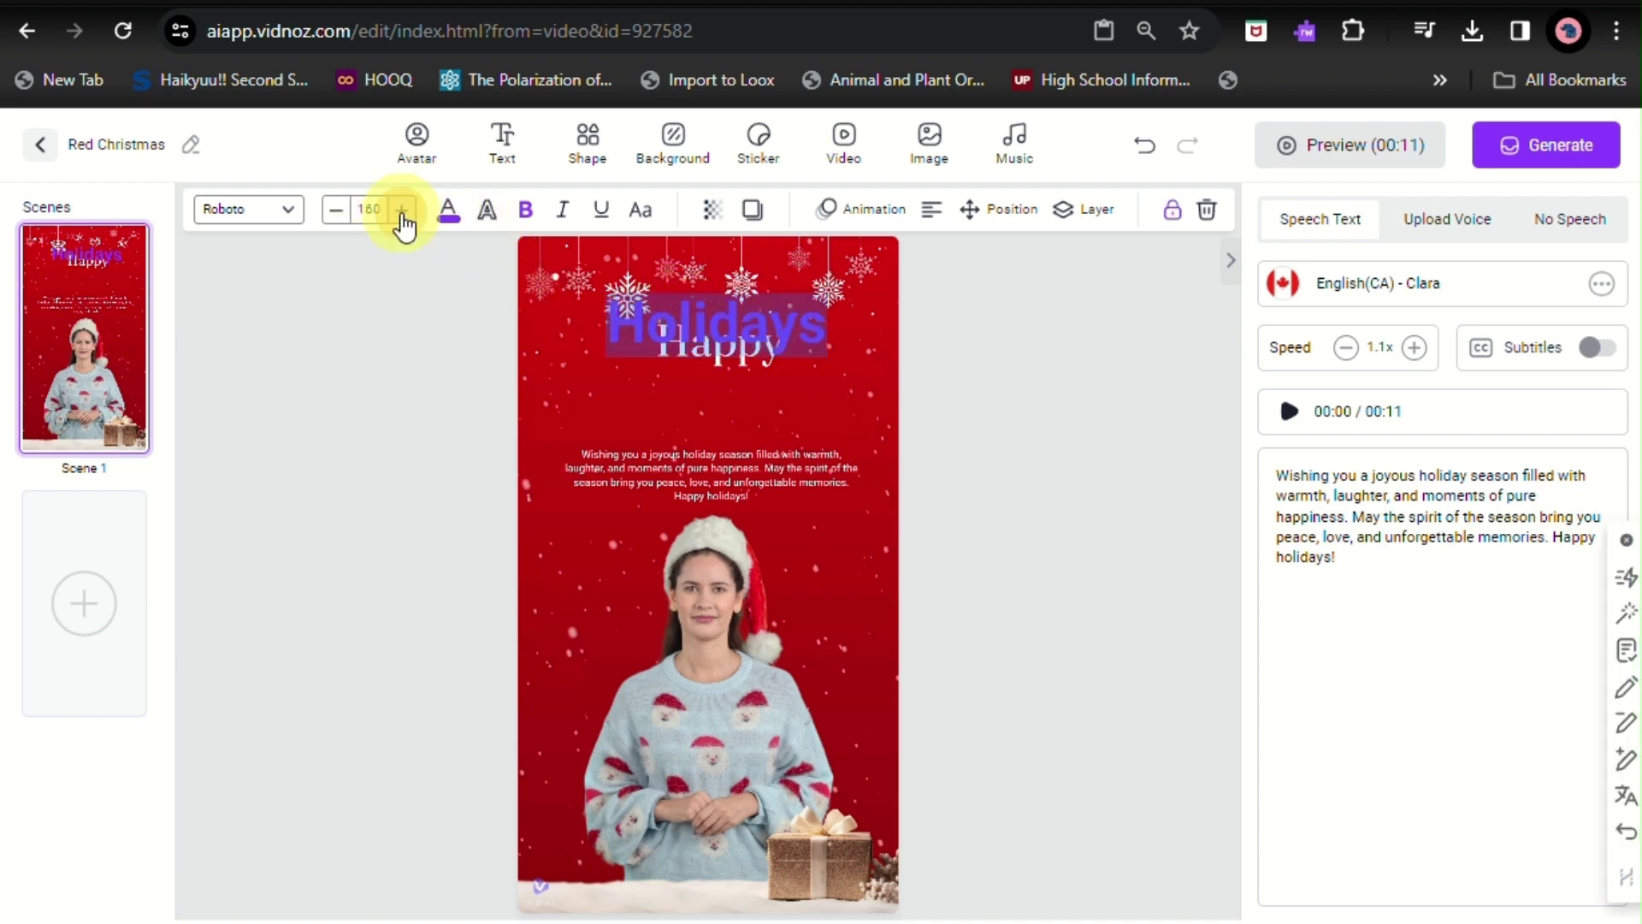
left_click(402, 210)
left_click(292, 221)
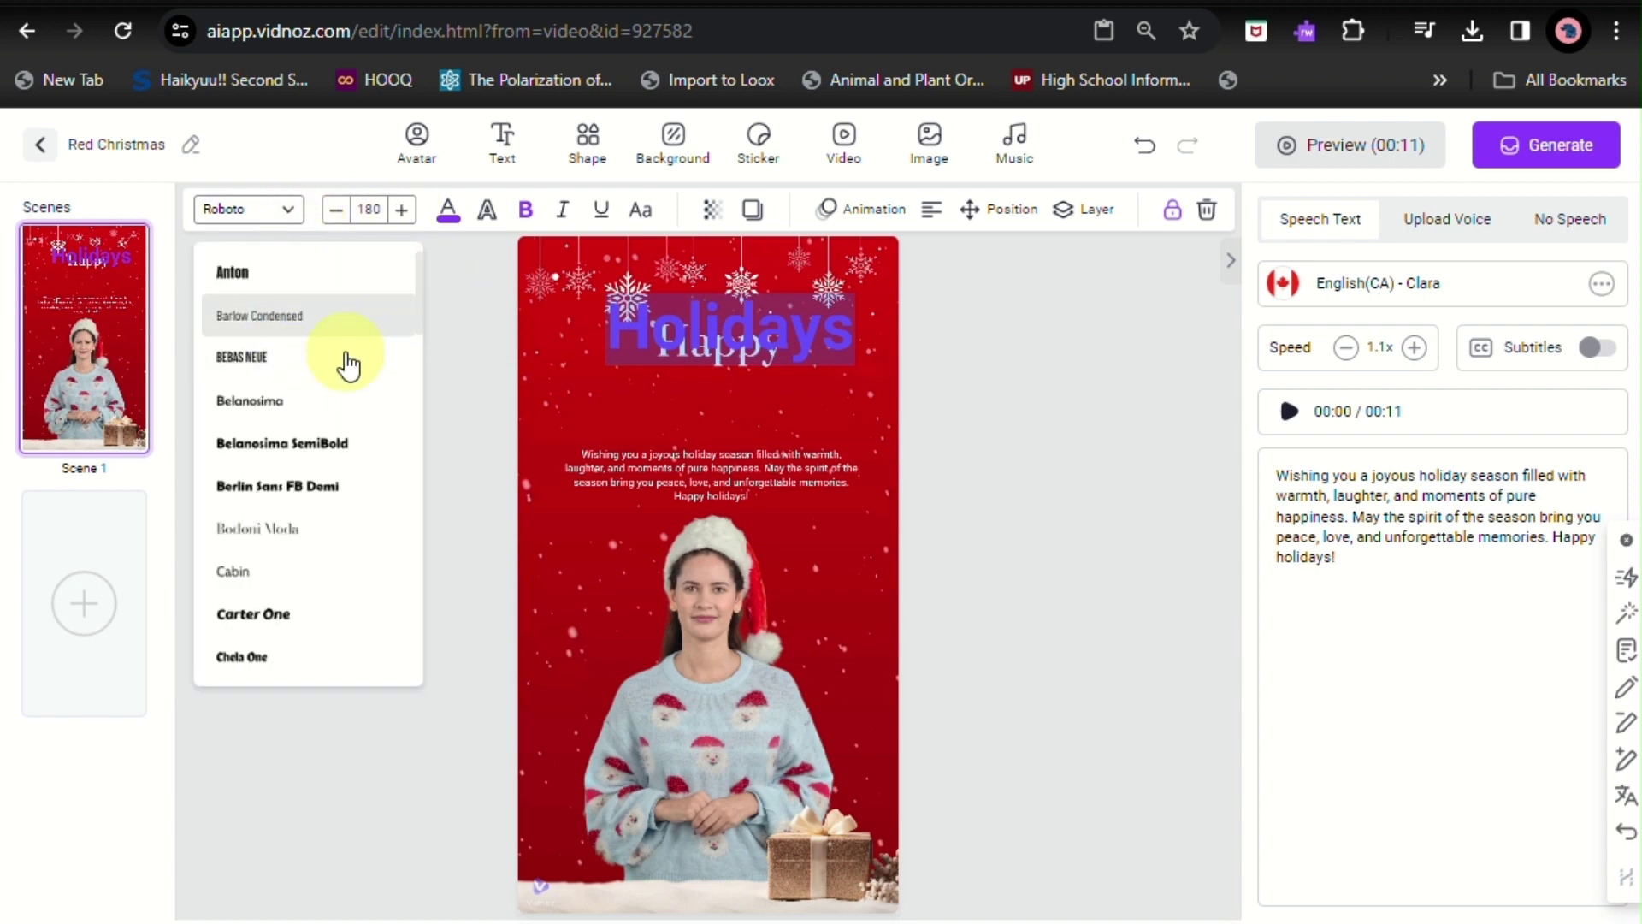
scroll(337, 484, "down", 3)
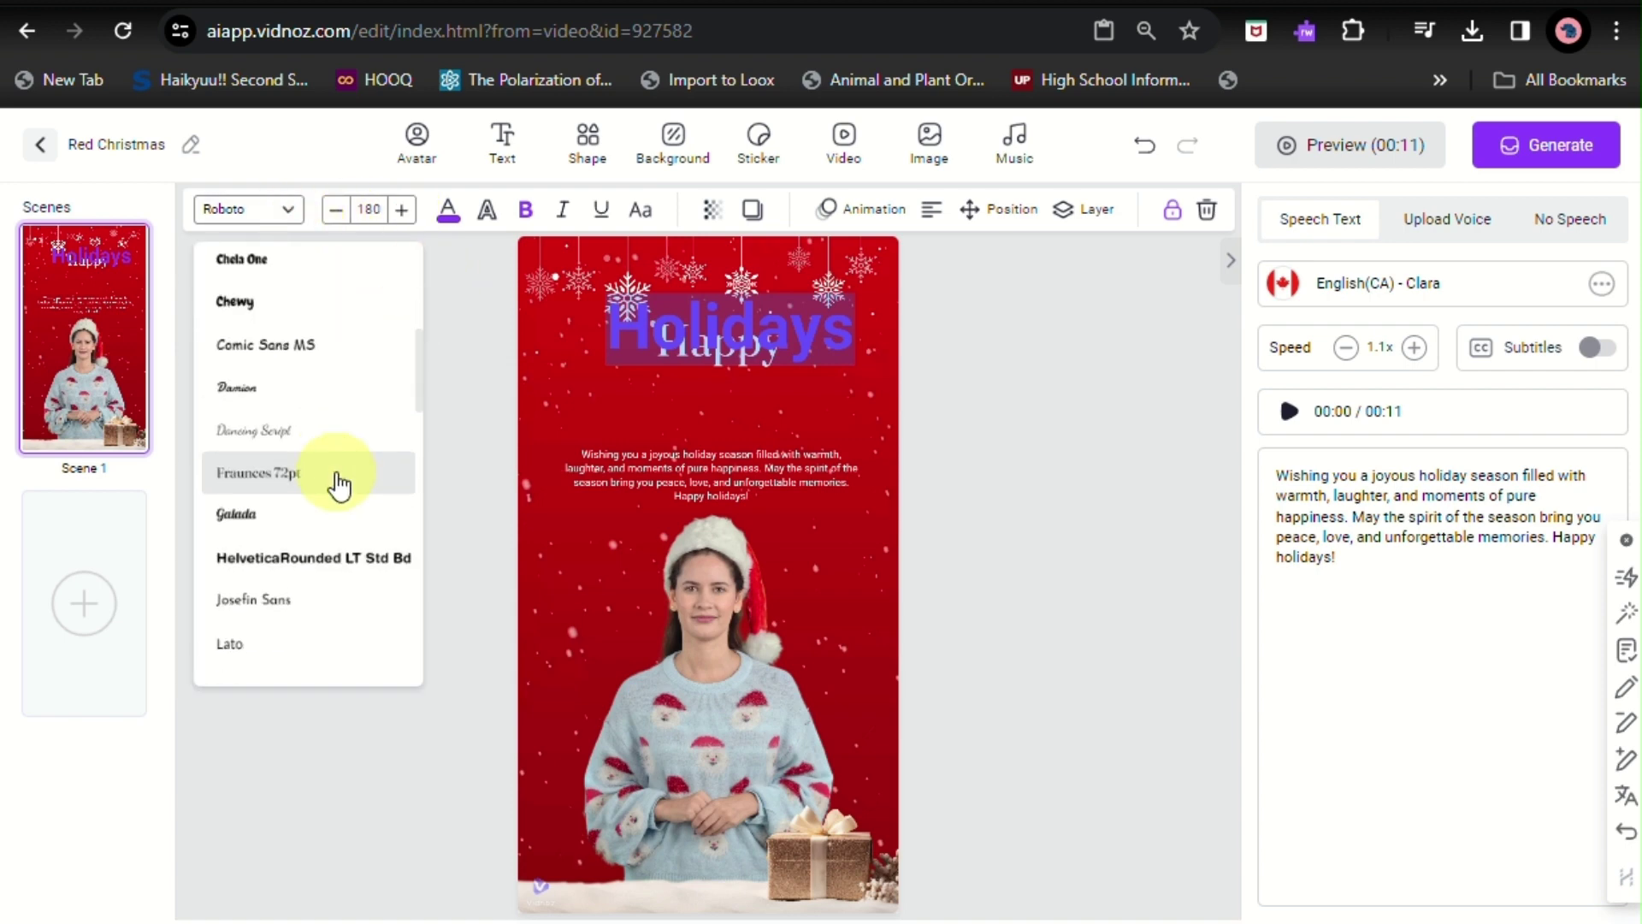
left_click(324, 432)
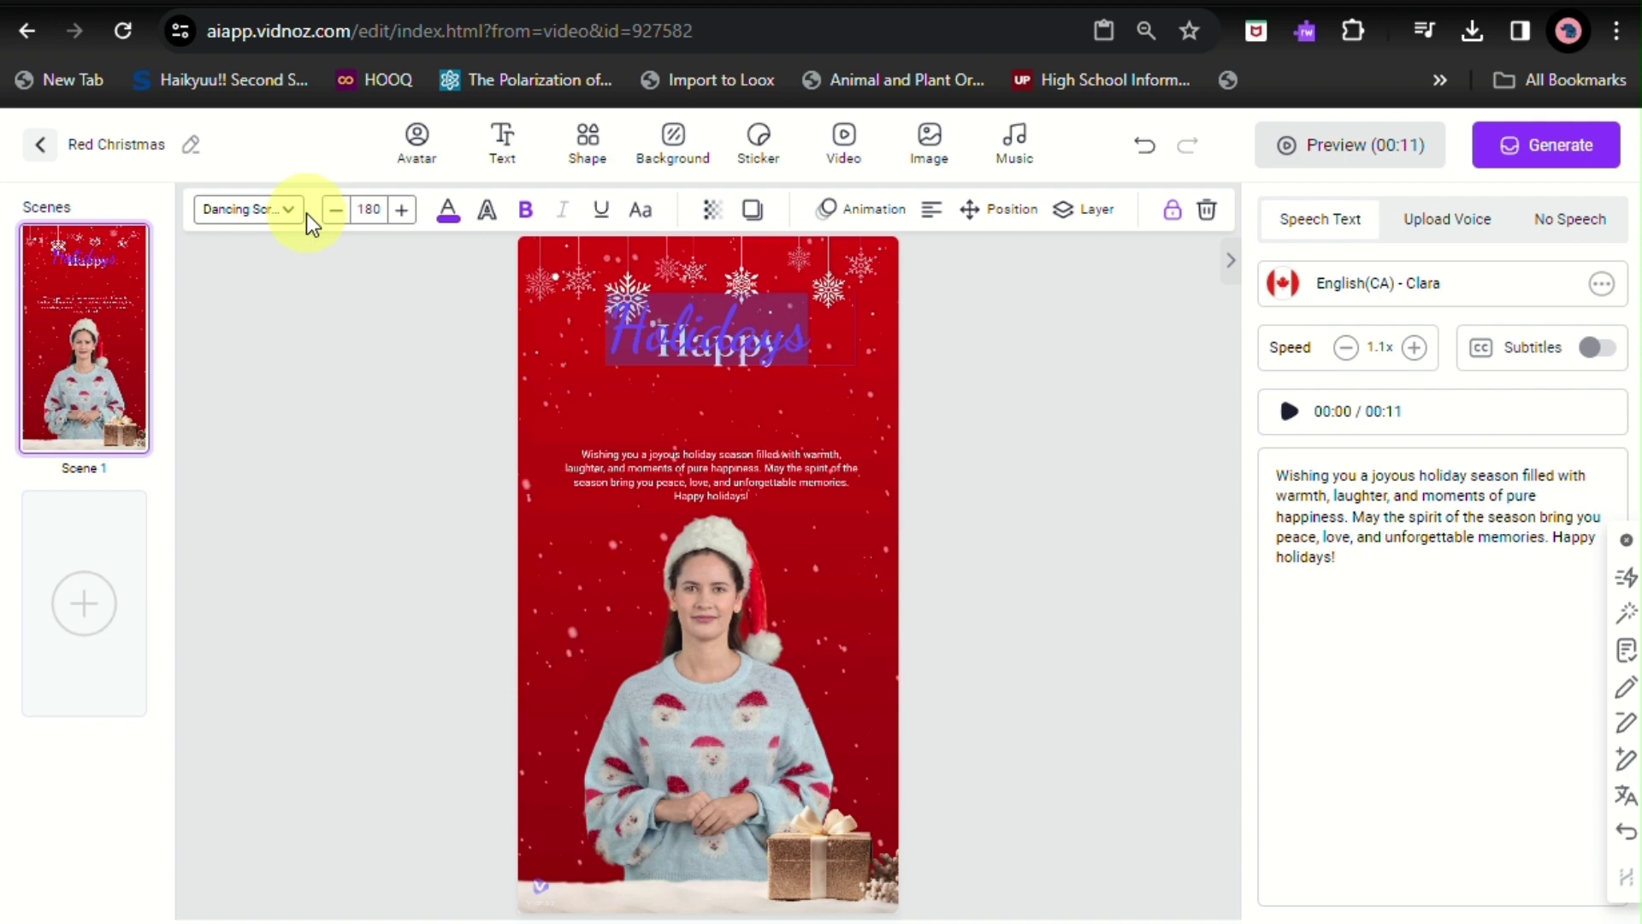
left_click(526, 217)
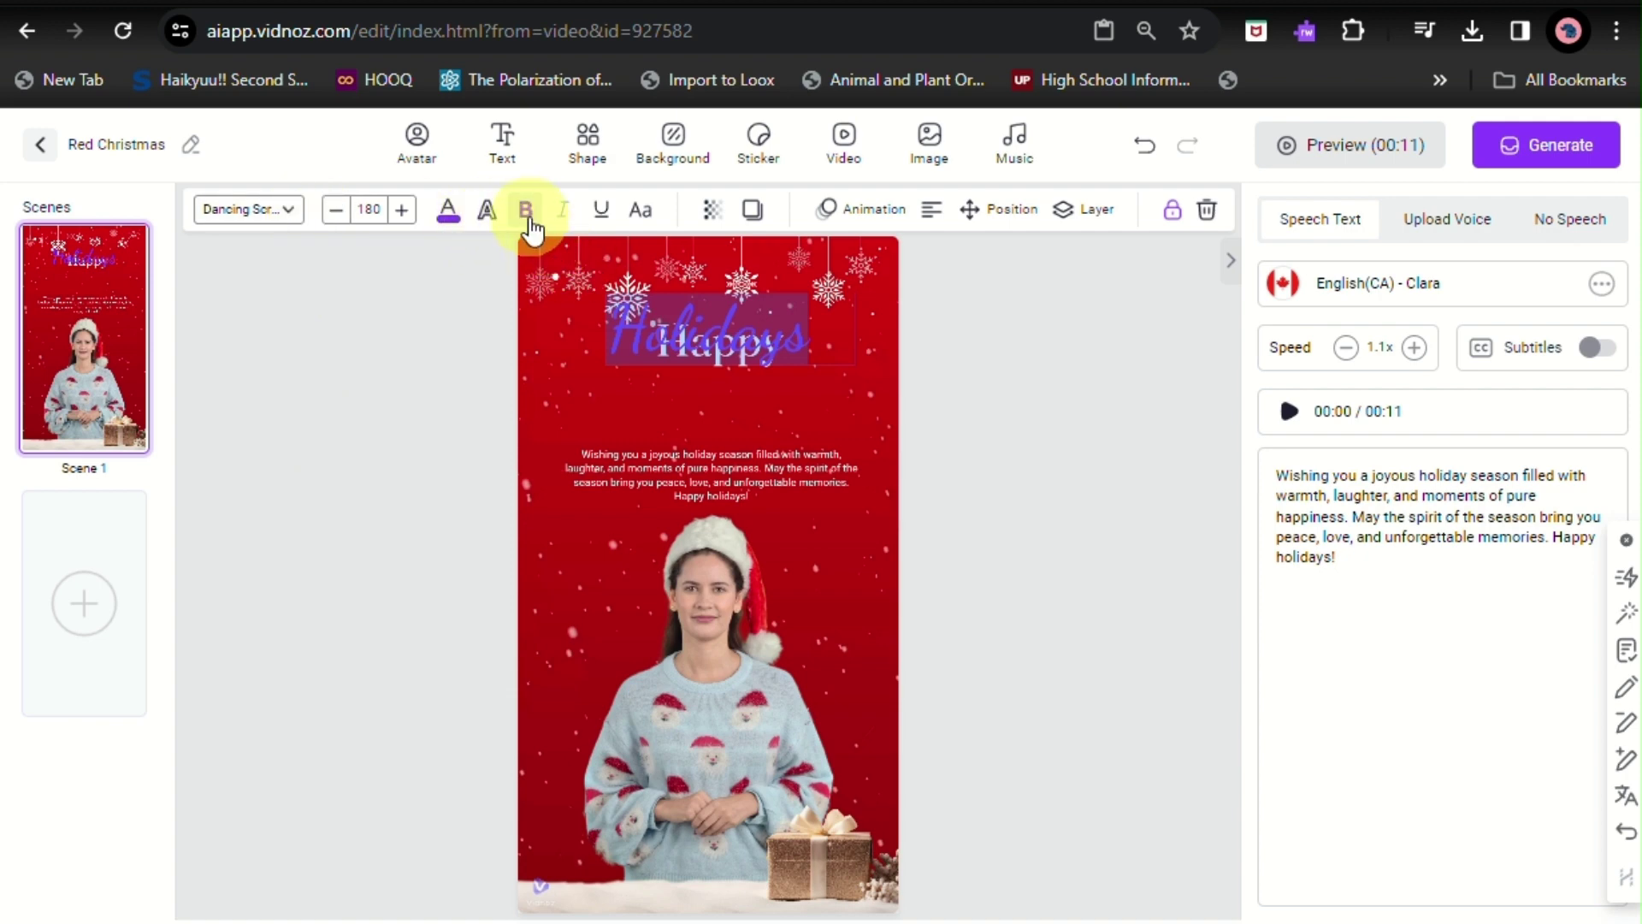
left_click(523, 213)
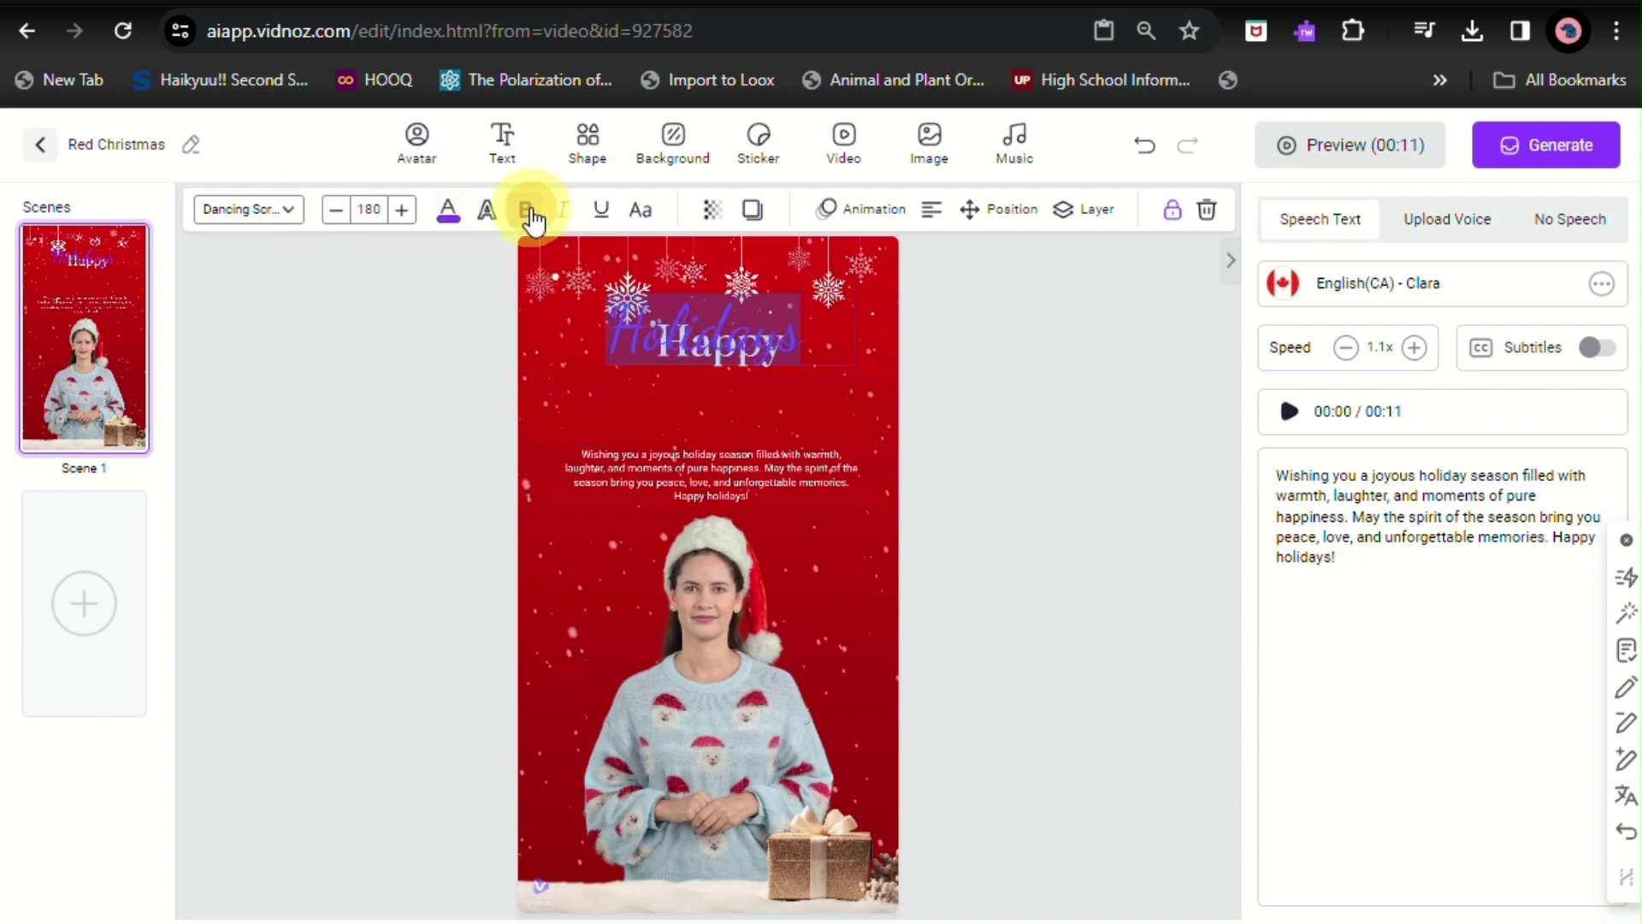
Try the outline and letter-case options, undoing back to 'Holidays' capitalisation
left_click(487, 211)
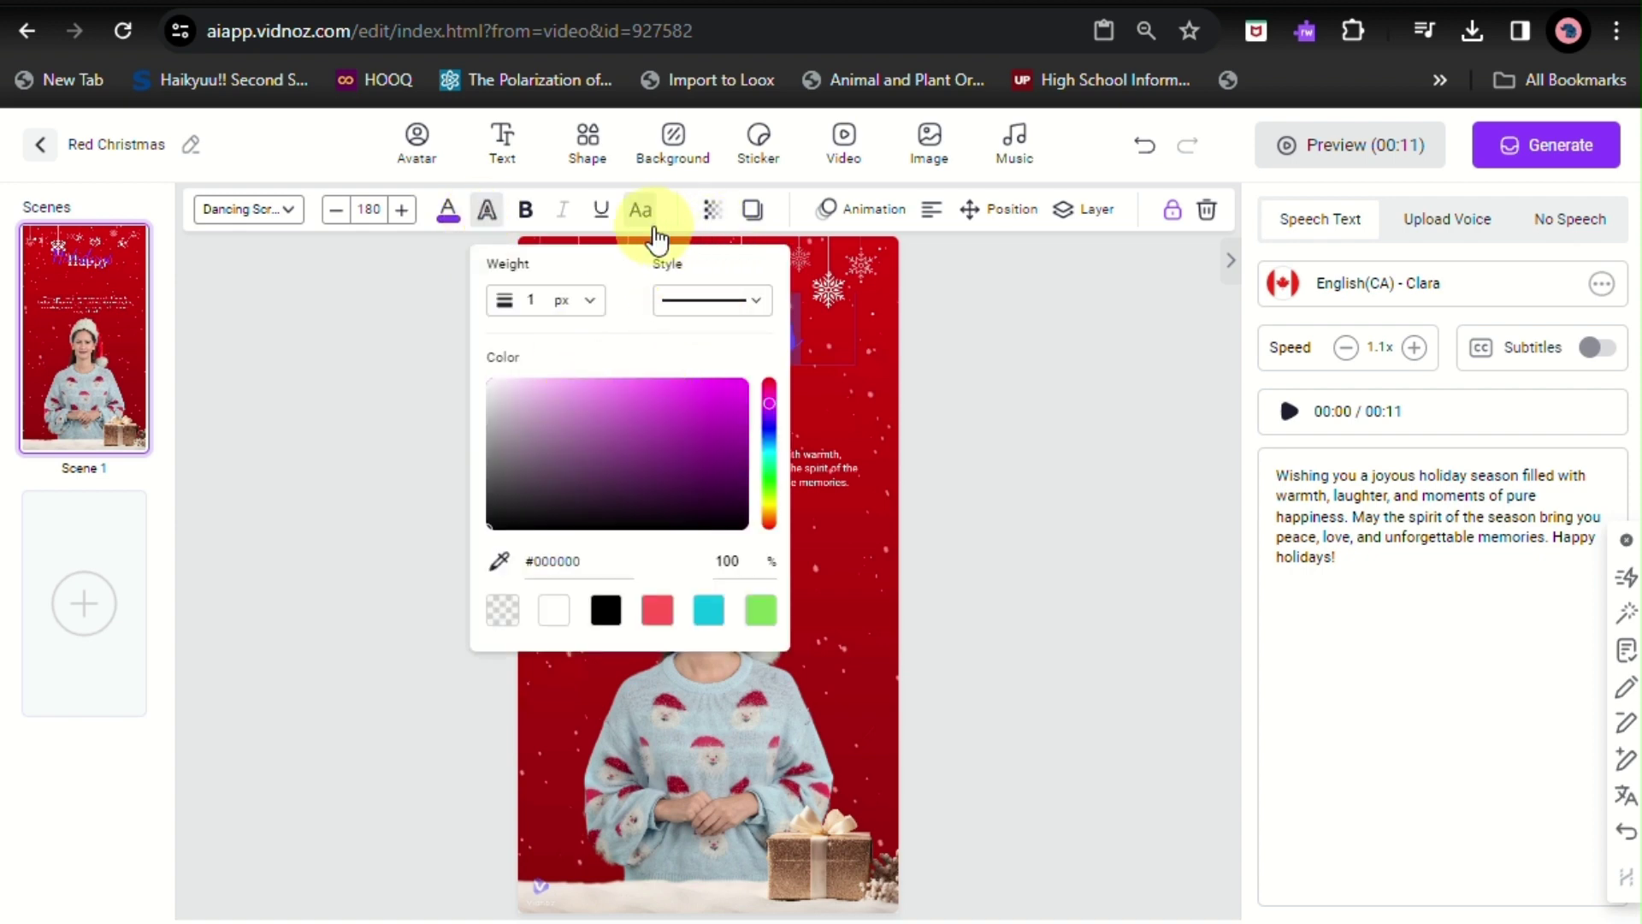
left_click(651, 228)
left_click(651, 228)
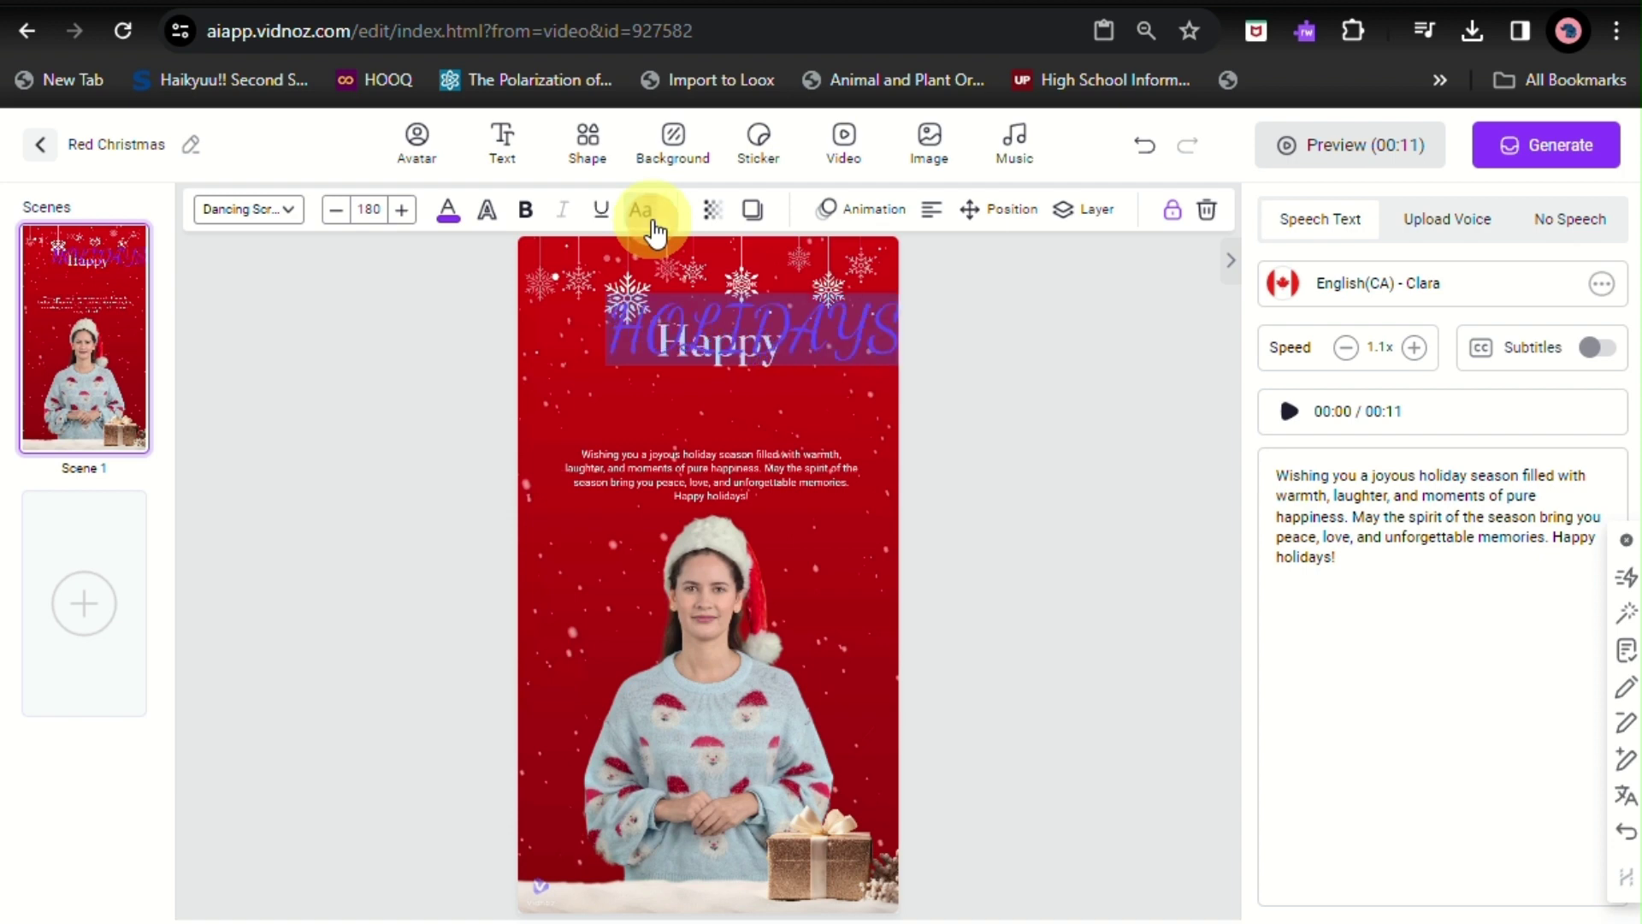
left_click(651, 228)
left_click(526, 336)
key("ctrl+z")
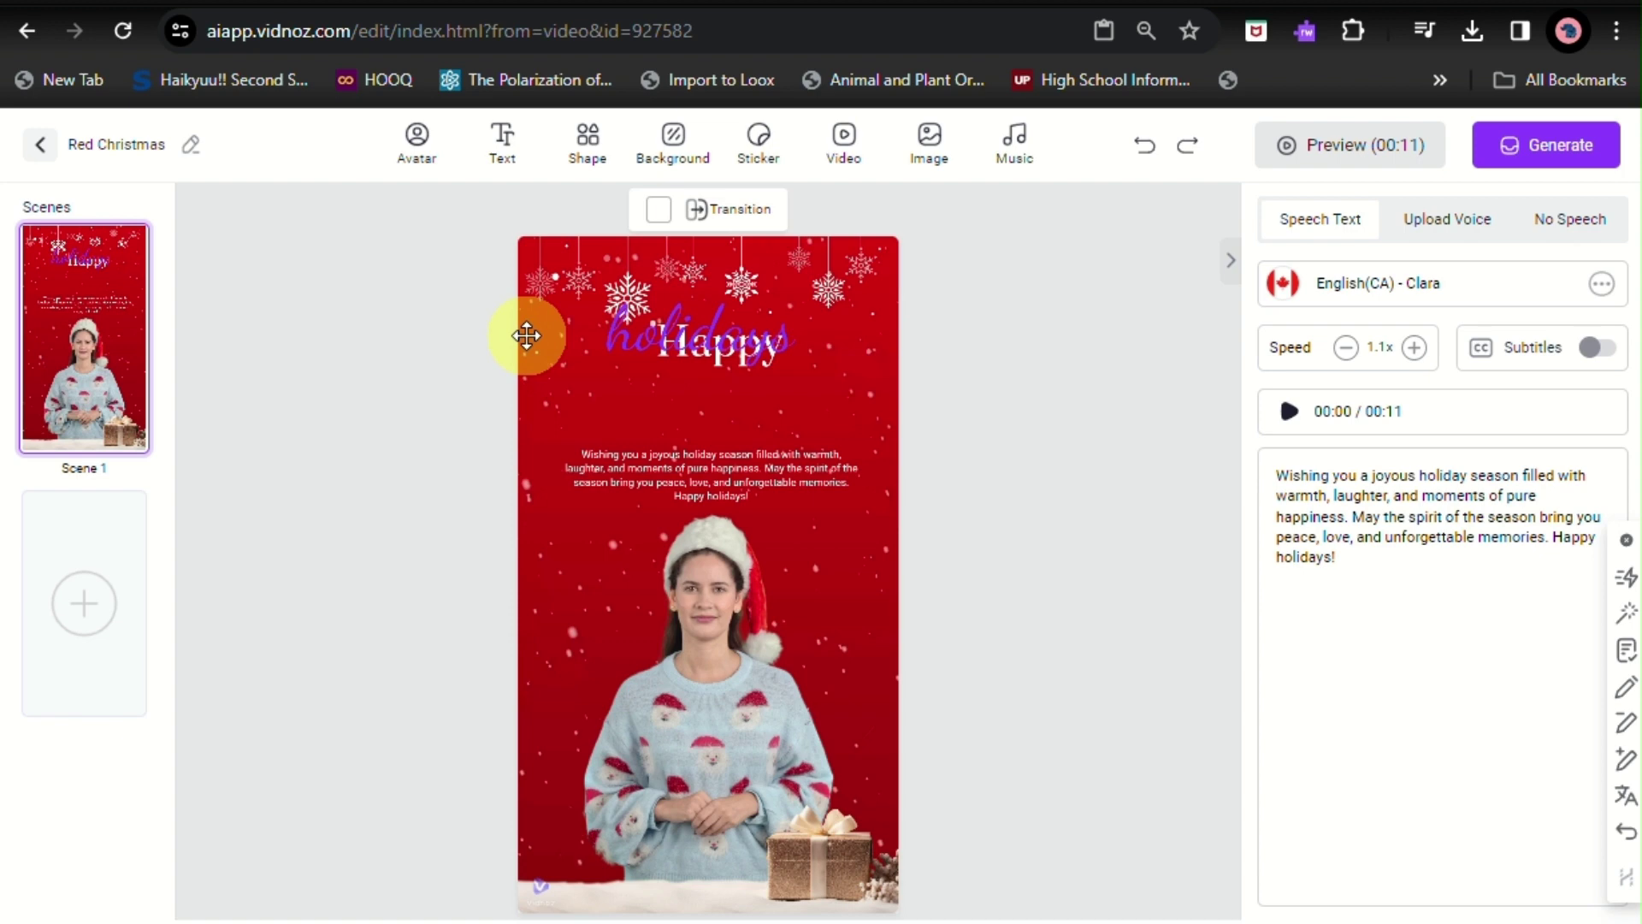
key("ctrl+z")
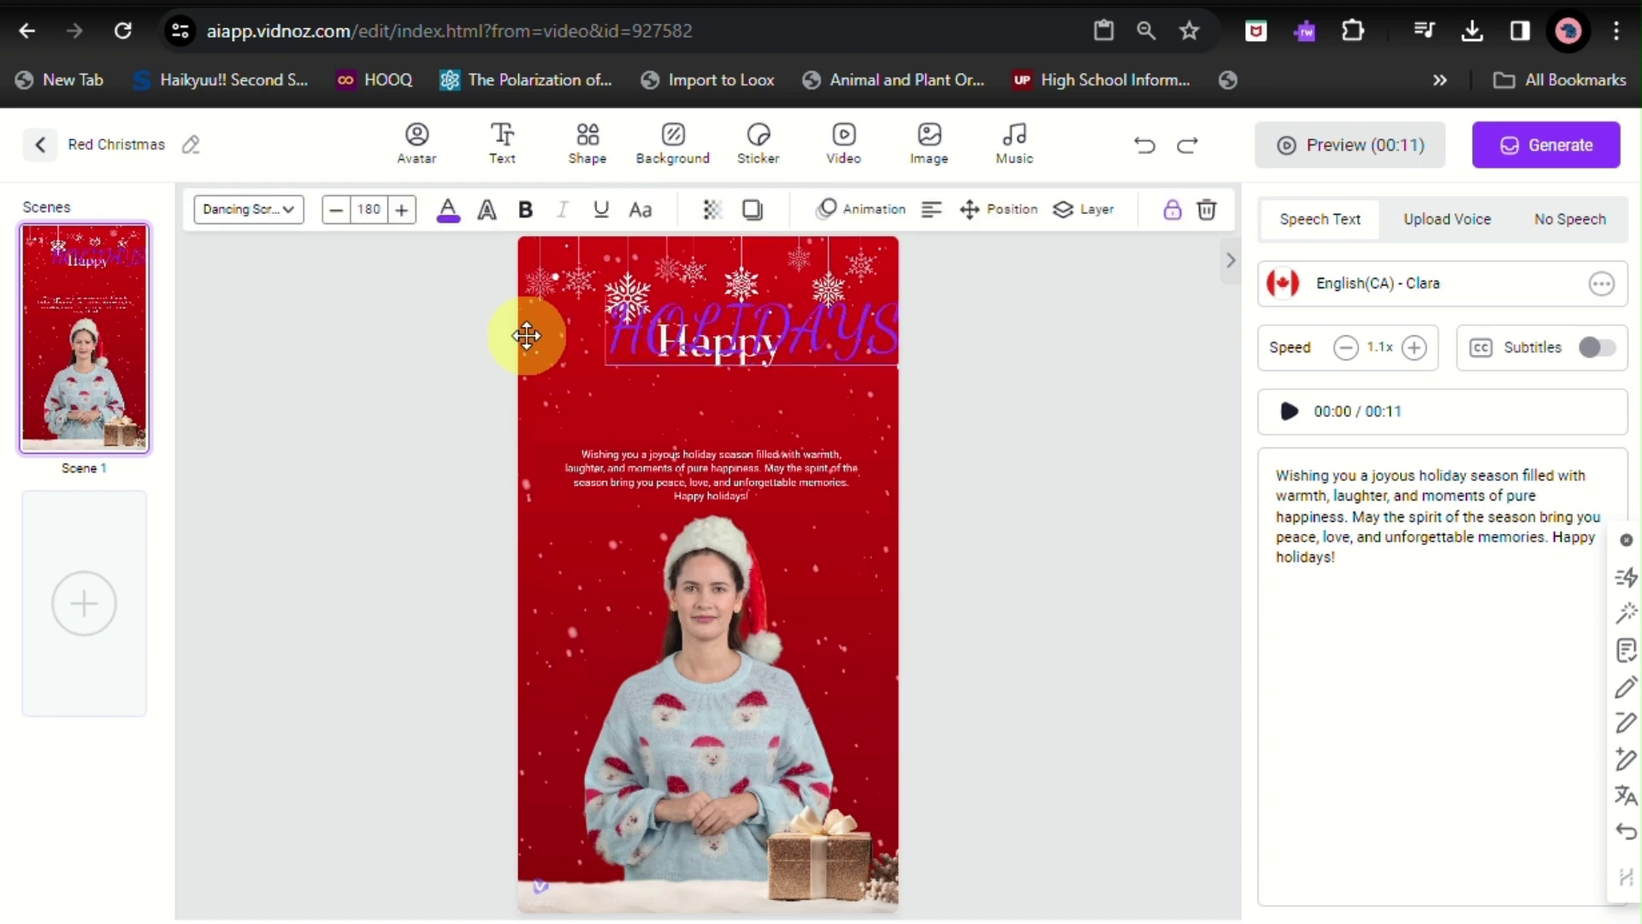
key("ctrl+z")
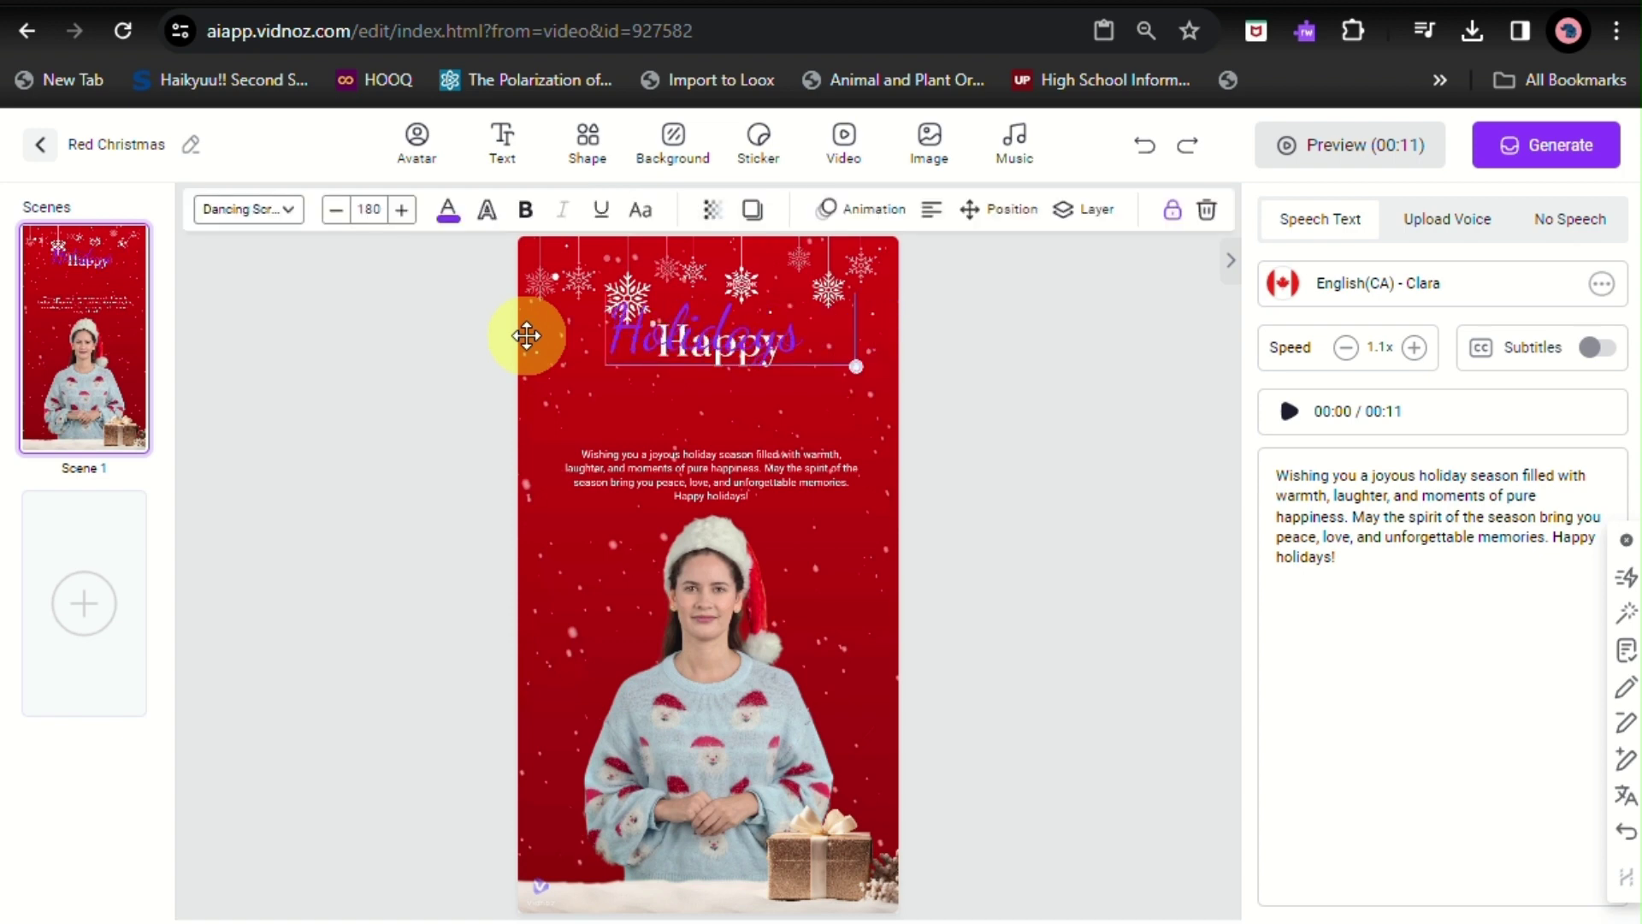
Recolour the Holidays title golden yellow (#ffcc3d)
left_click(447, 222)
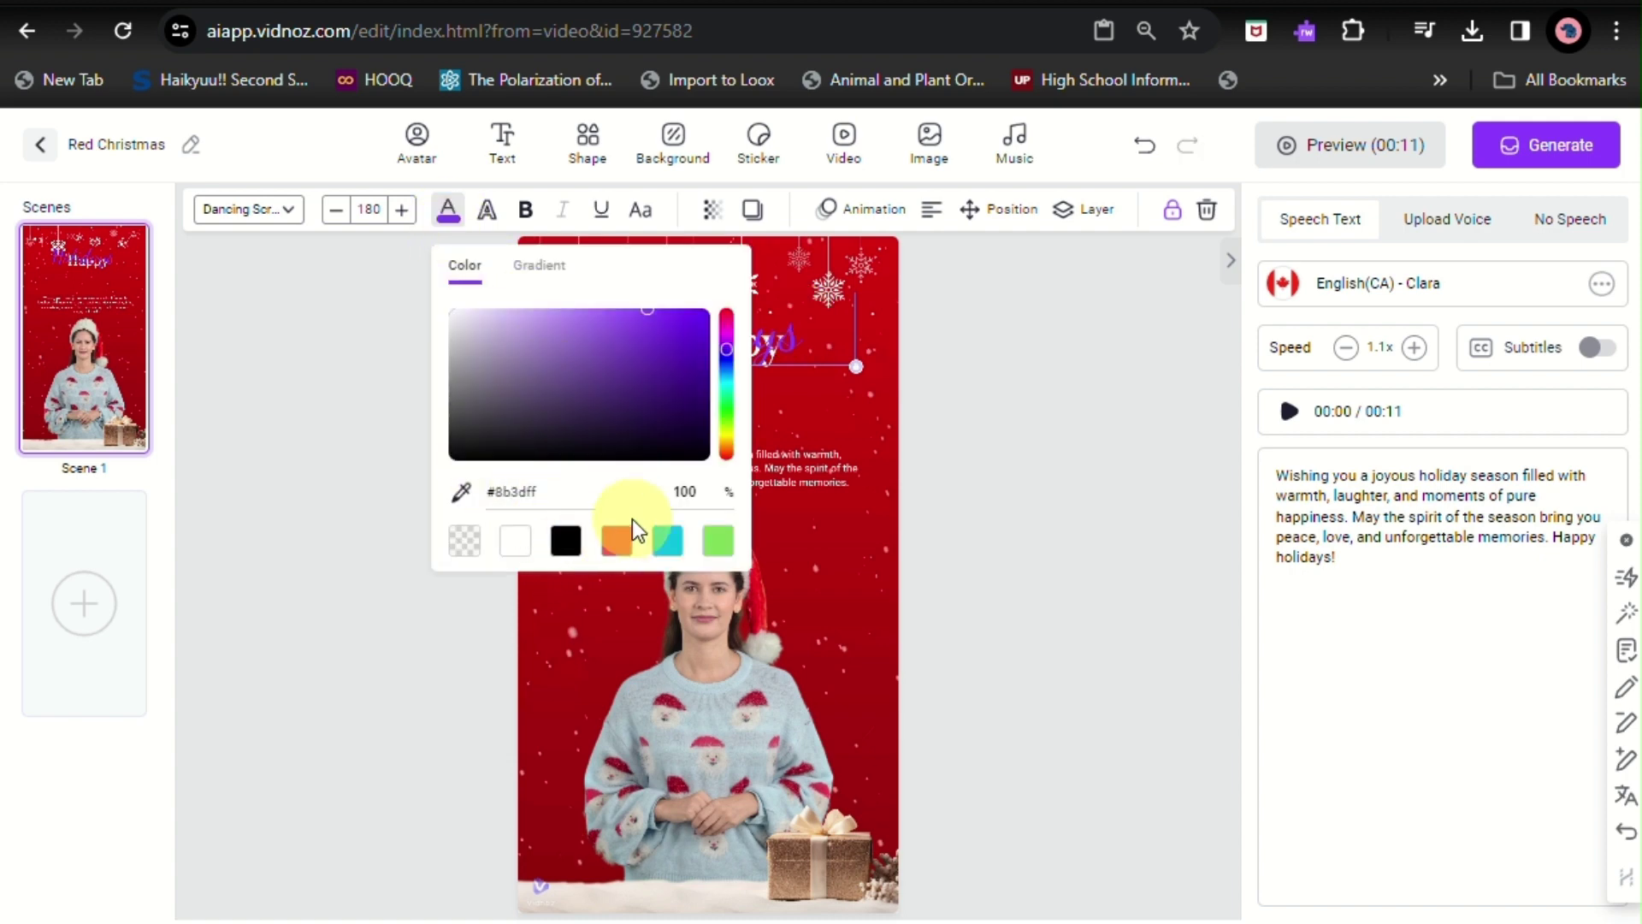
left_click_drag(728, 353, 730, 442)
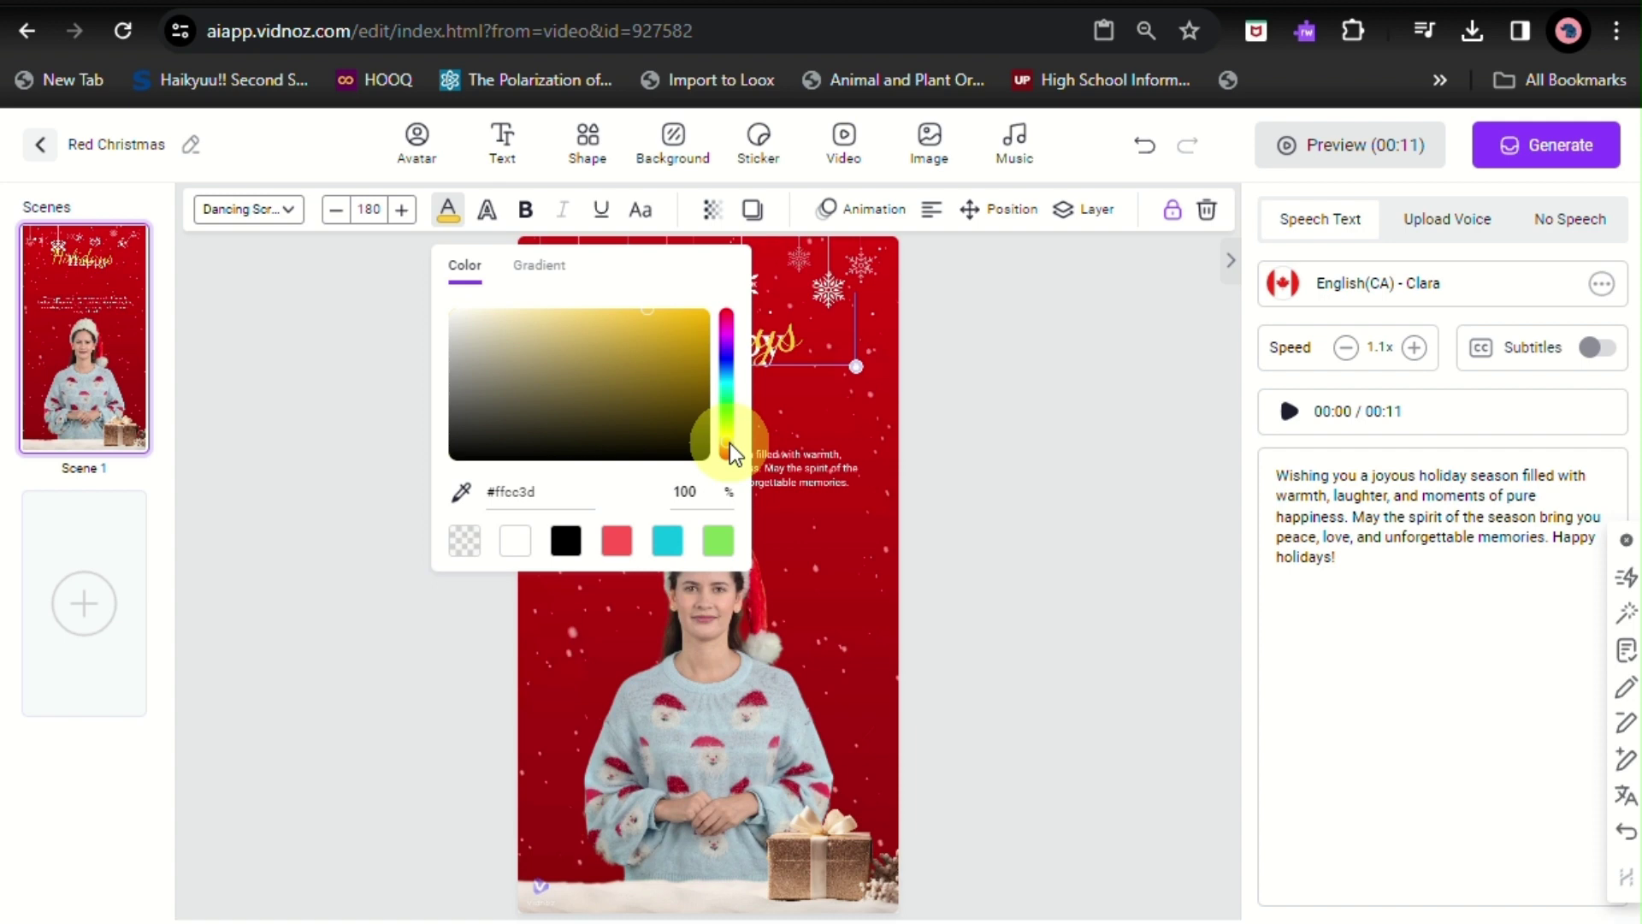
left_click(820, 424)
Try to select the Holidays title, undoing accidental moves of the background video
left_click(770, 335)
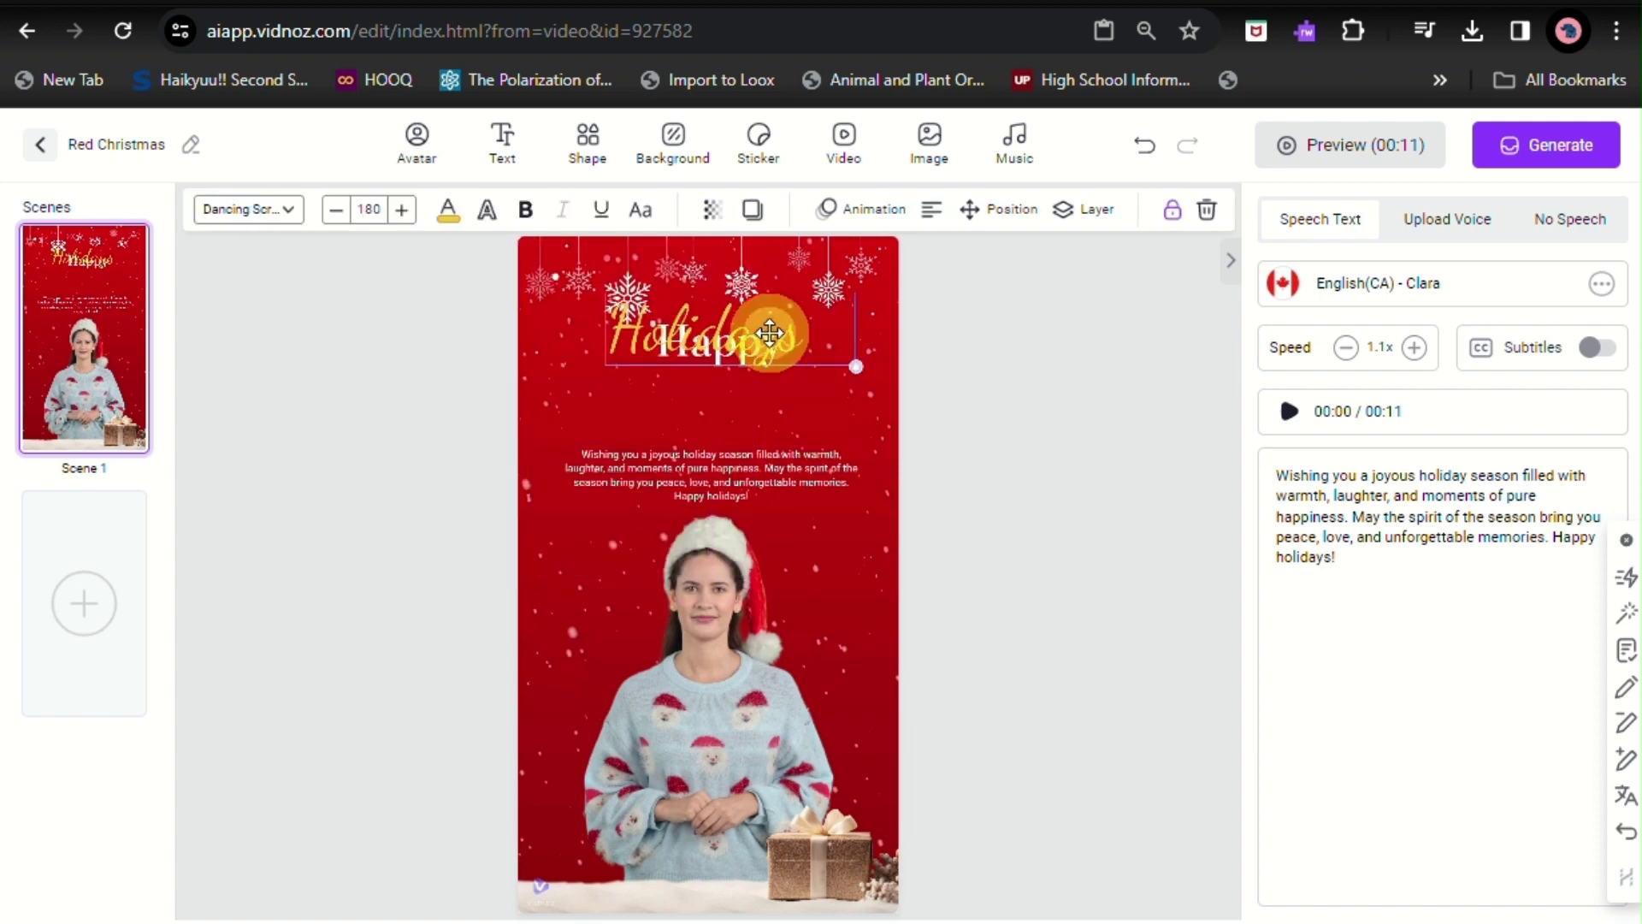
left_click_drag(773, 371, 776, 444)
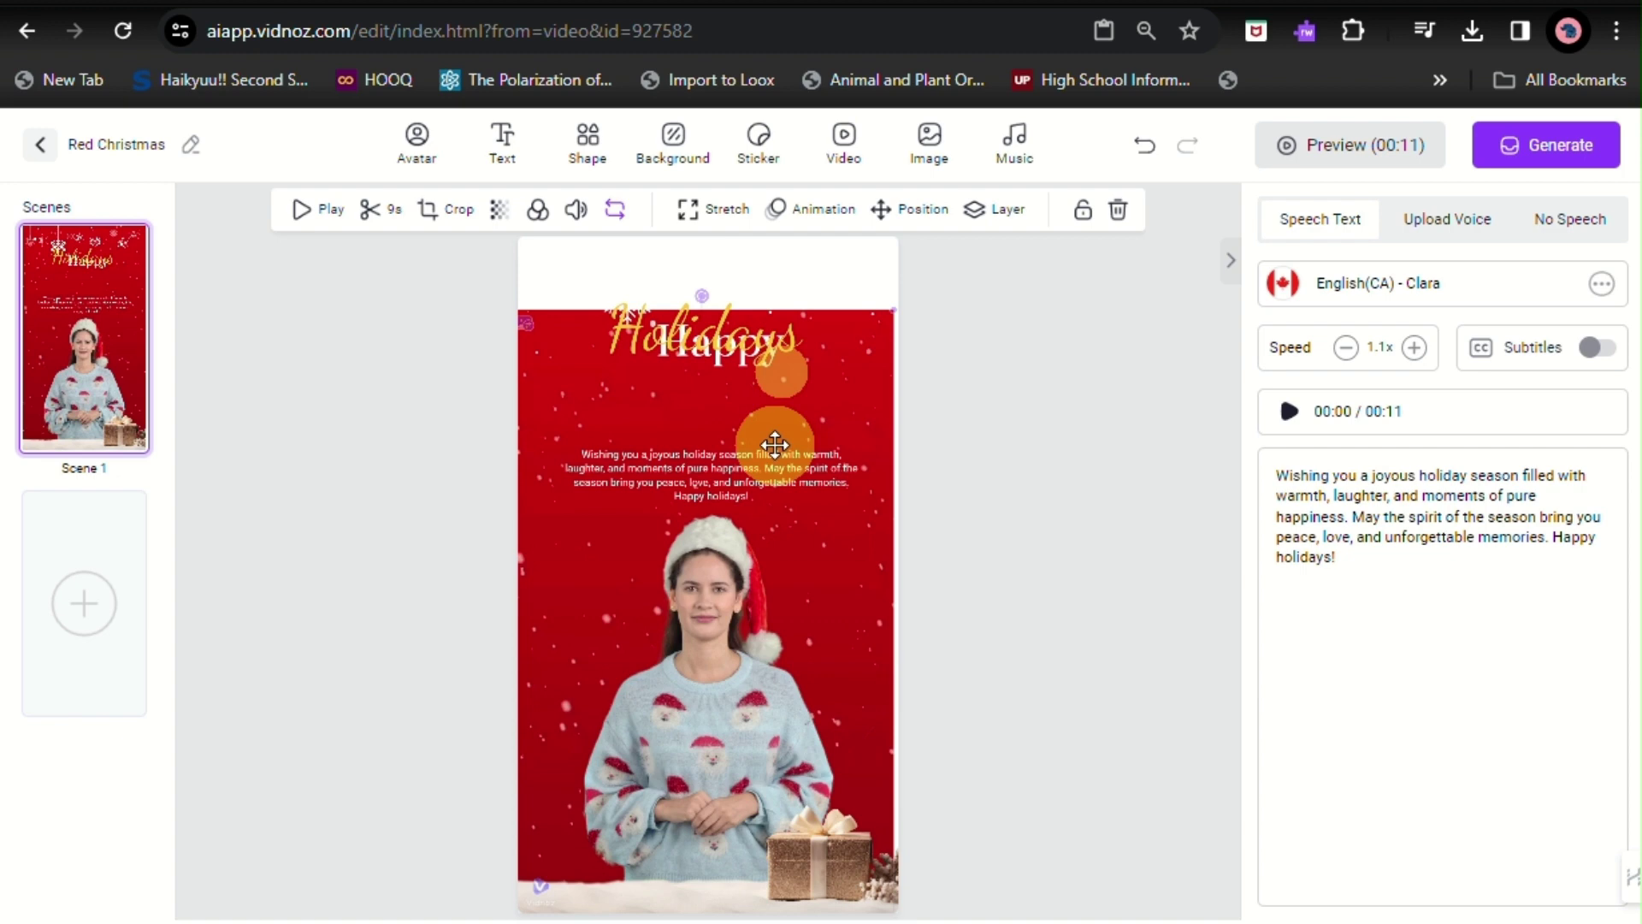
key("ctrl+z")
left_click(754, 326)
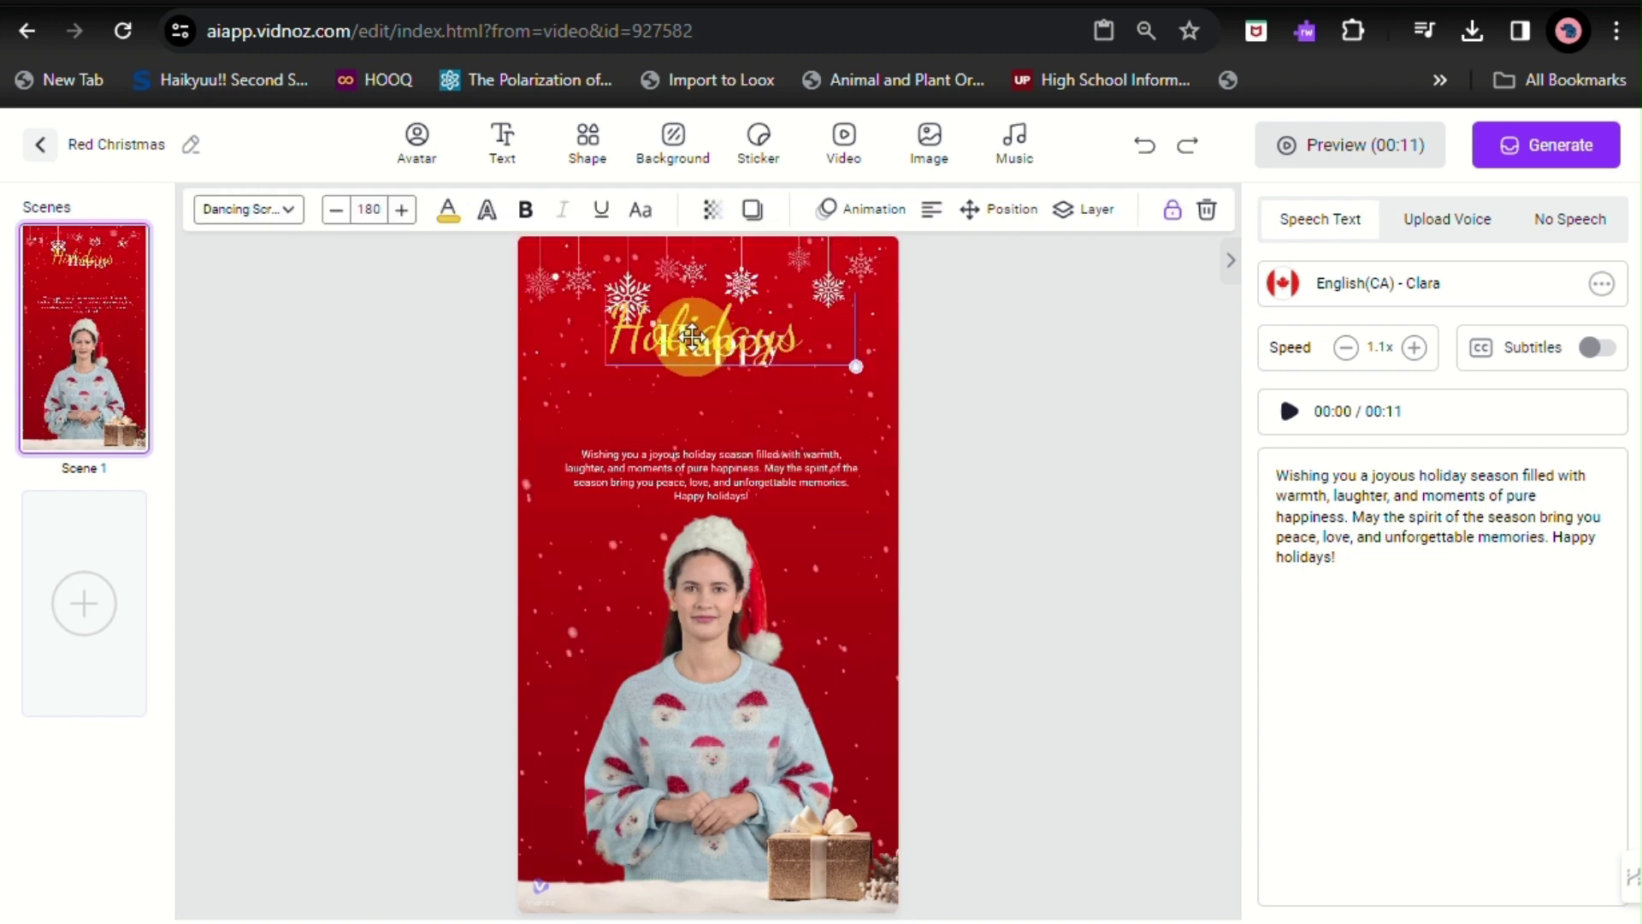
left_click_drag(693, 336, 747, 394)
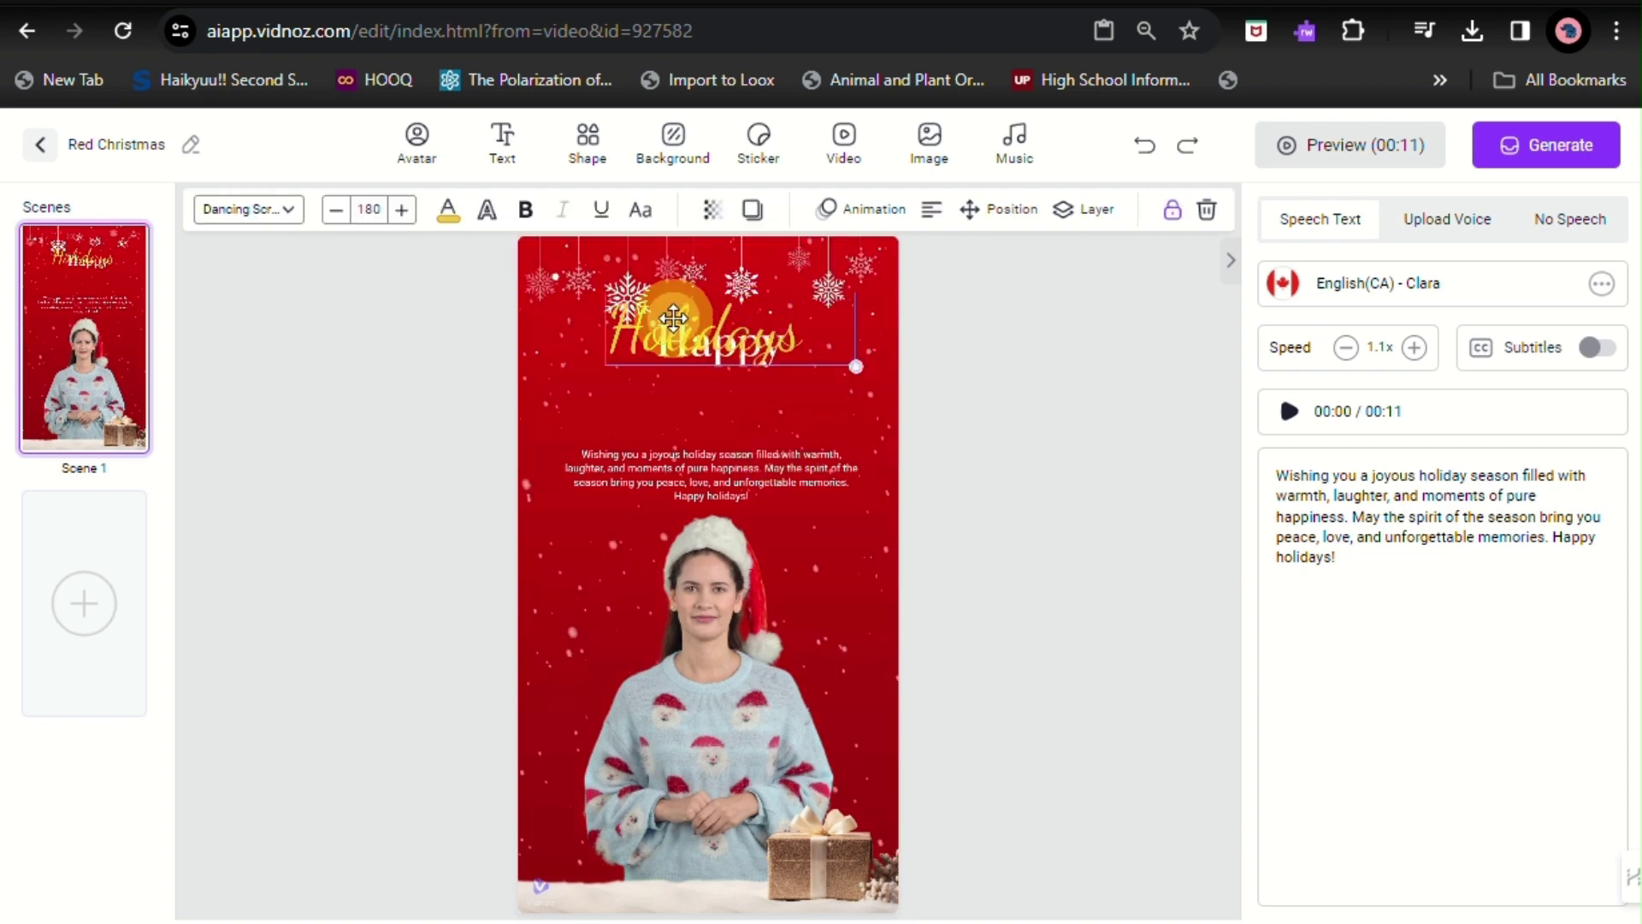
left_click(747, 393)
left_click(753, 338)
left_click_drag(778, 369, 774, 418)
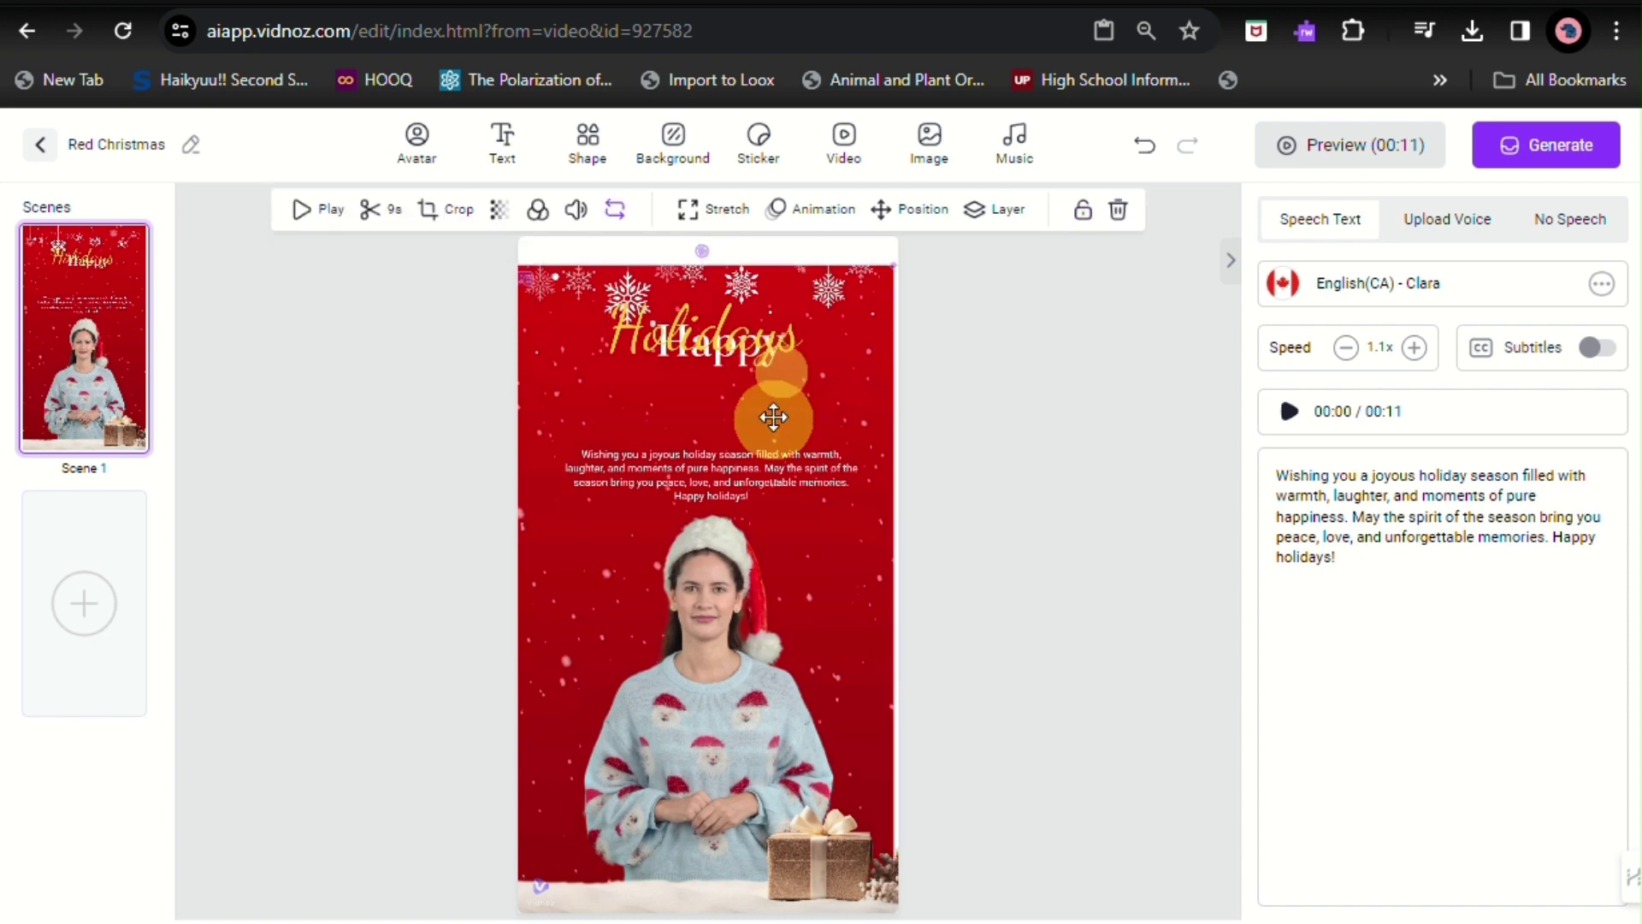
key("ctrl+z")
Select and edit the Holidays text box, undoing an accidental move of Happy
left_click(776, 321)
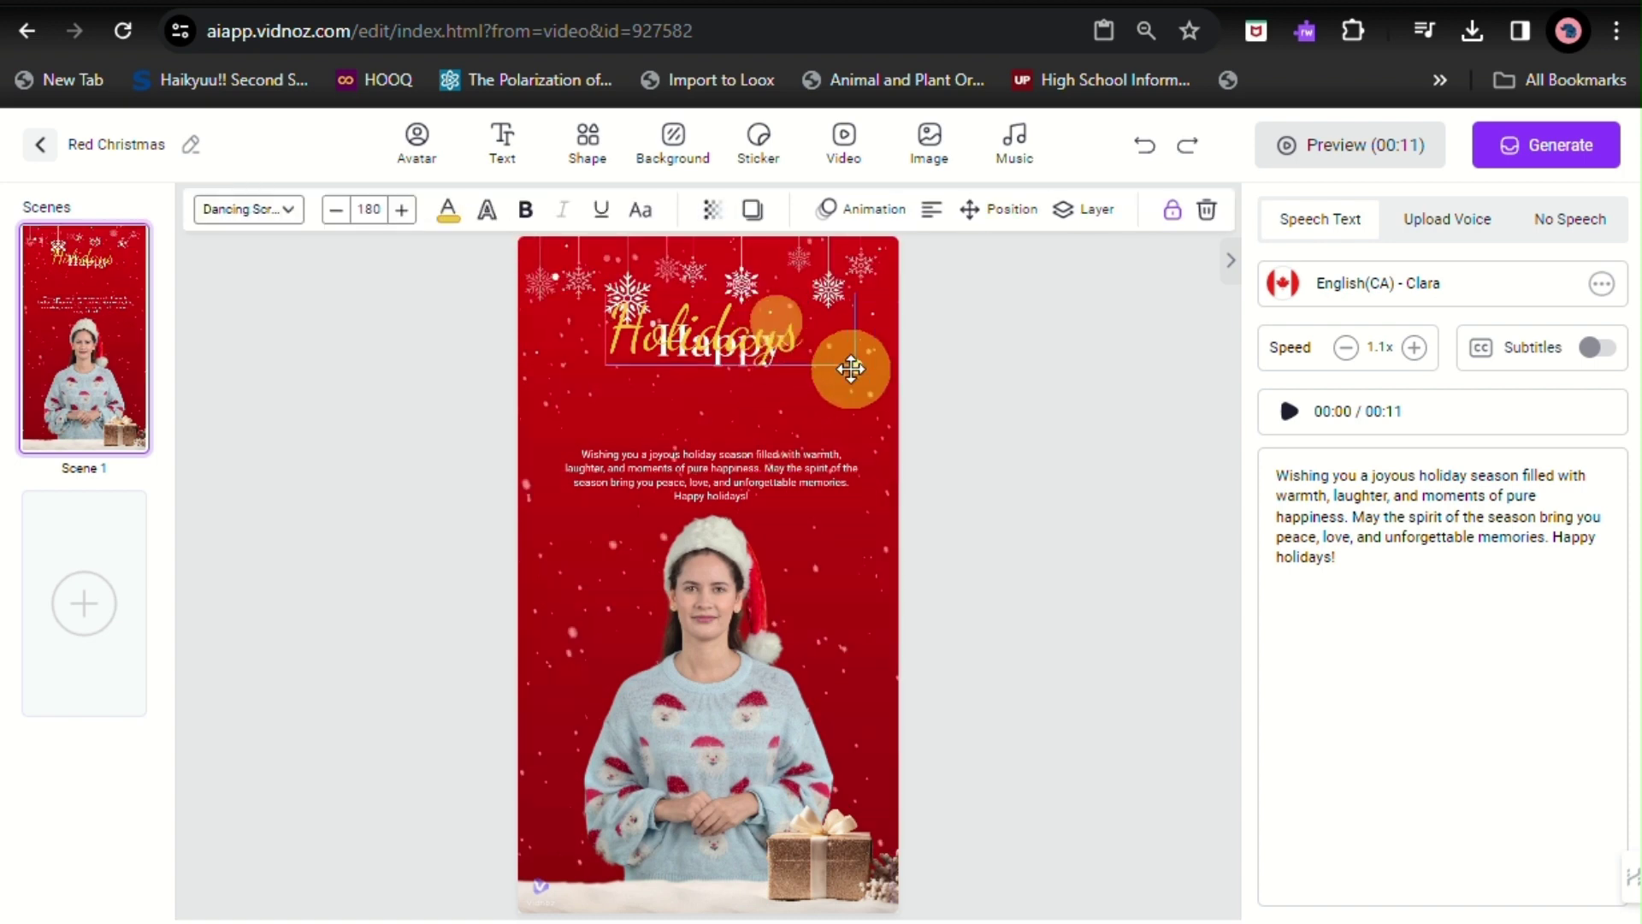
left_click(847, 418)
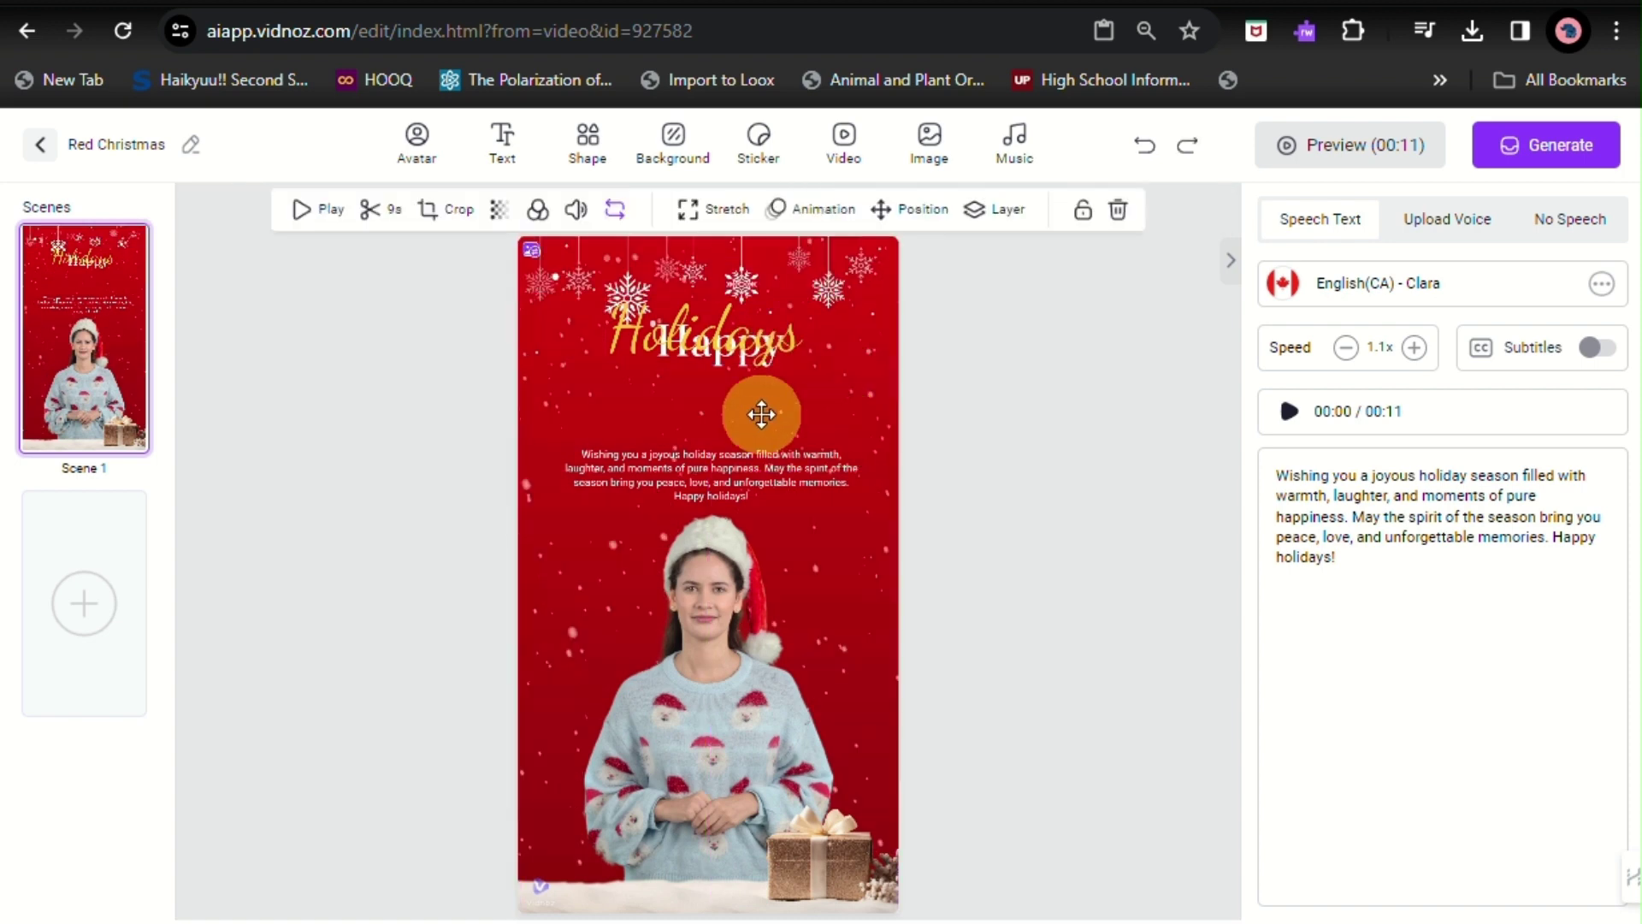
left_click(1060, 425)
left_click(762, 334)
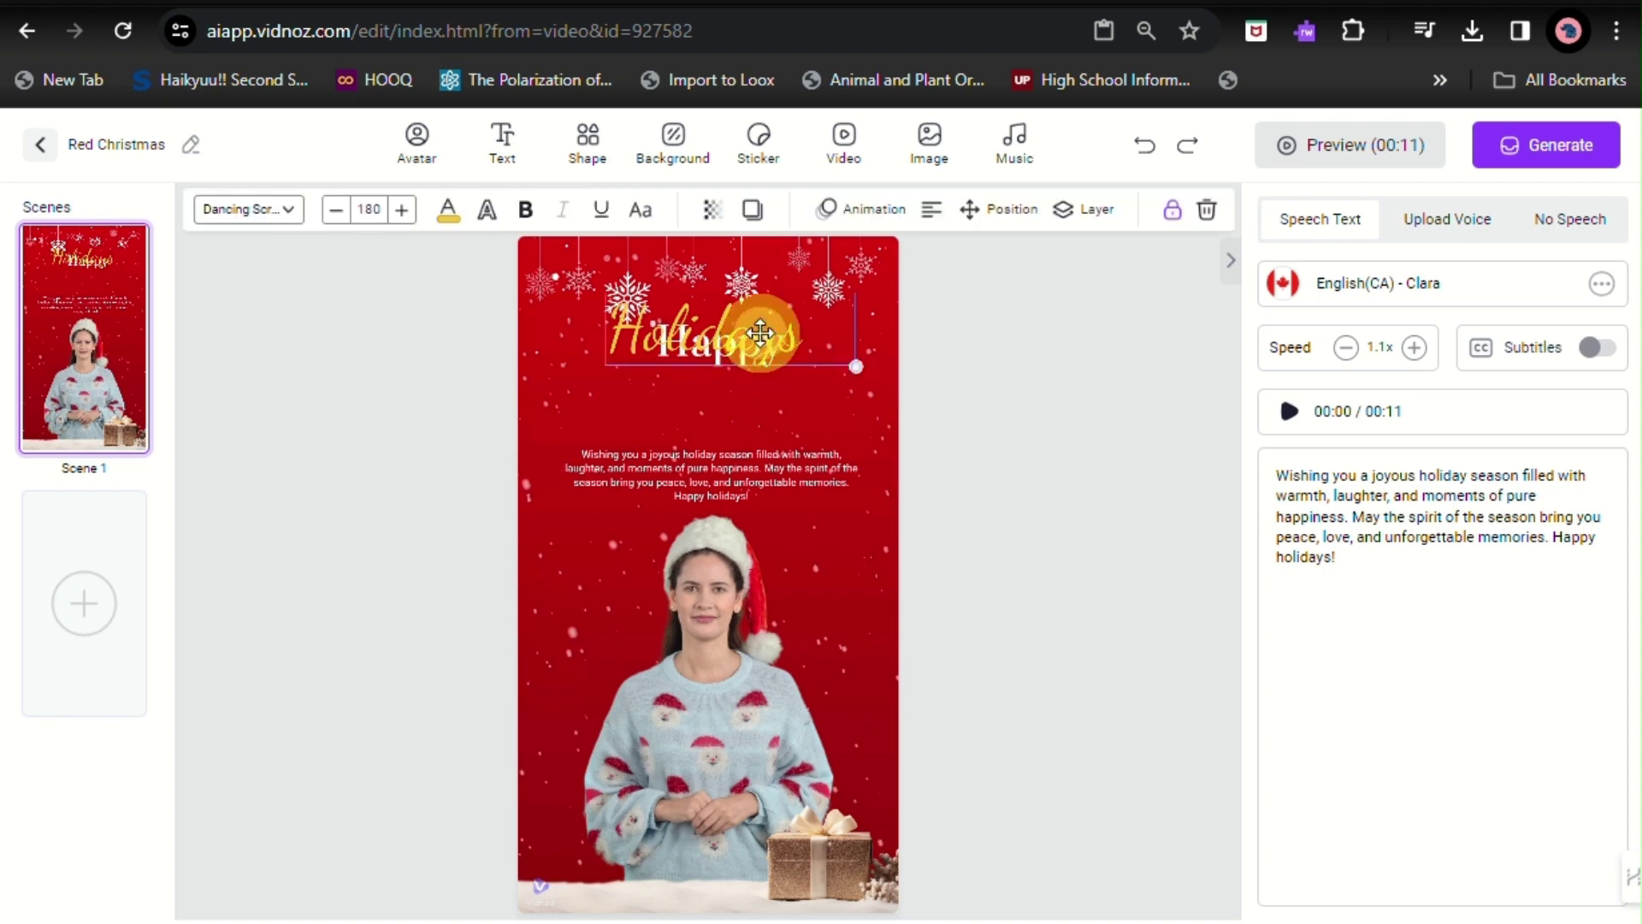
double_click(732, 349)
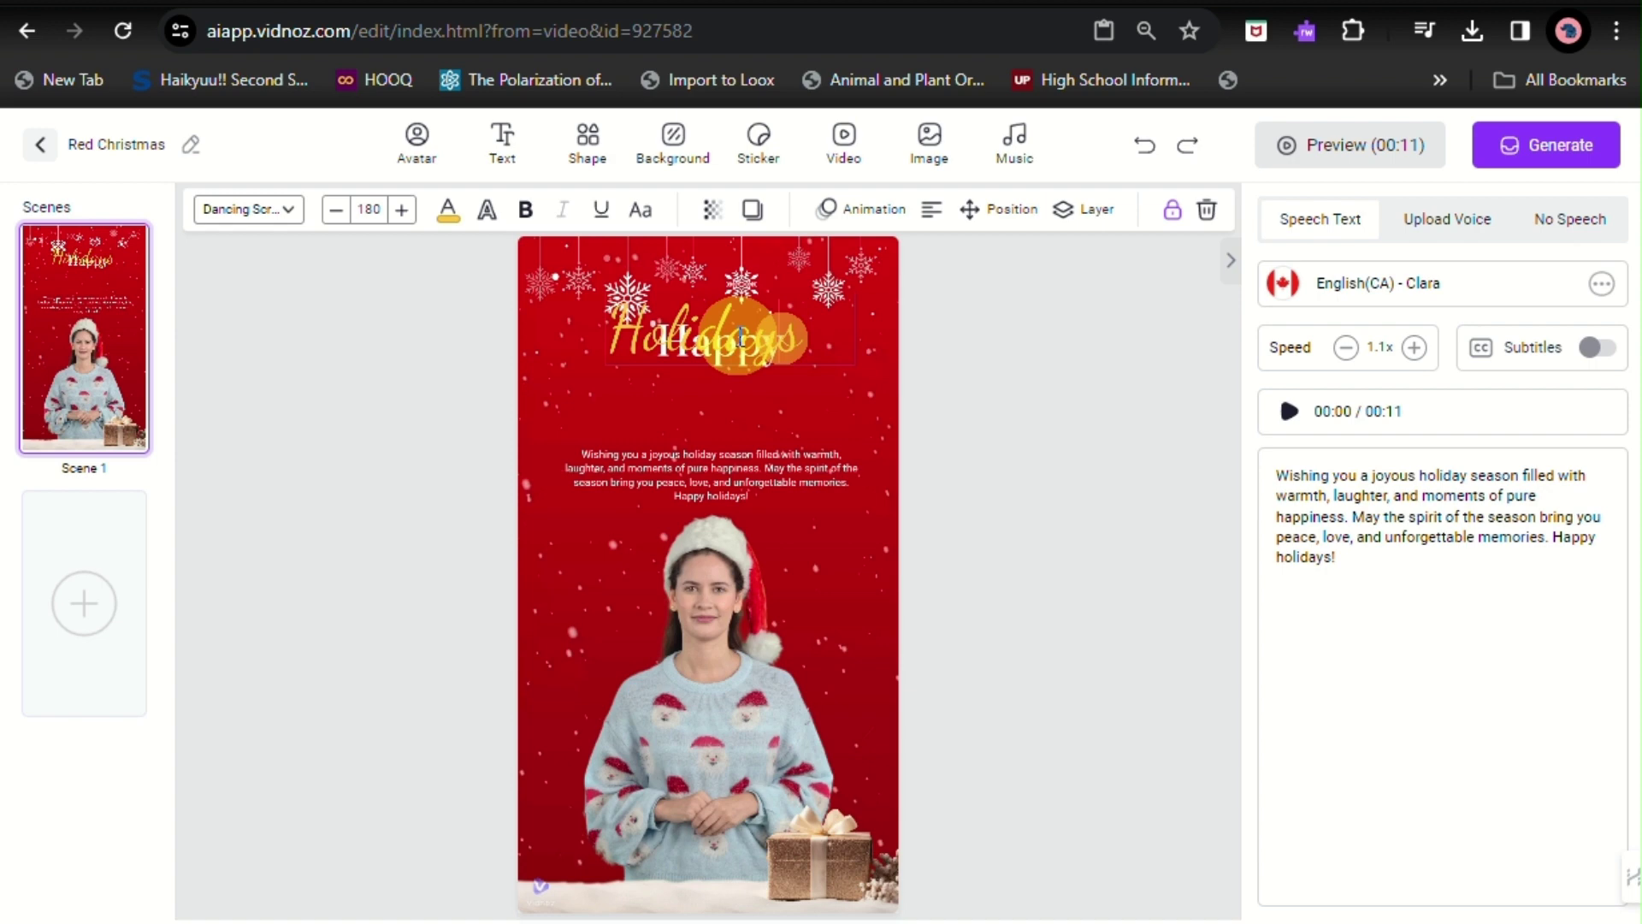
left_click_drag(796, 339, 495, 397)
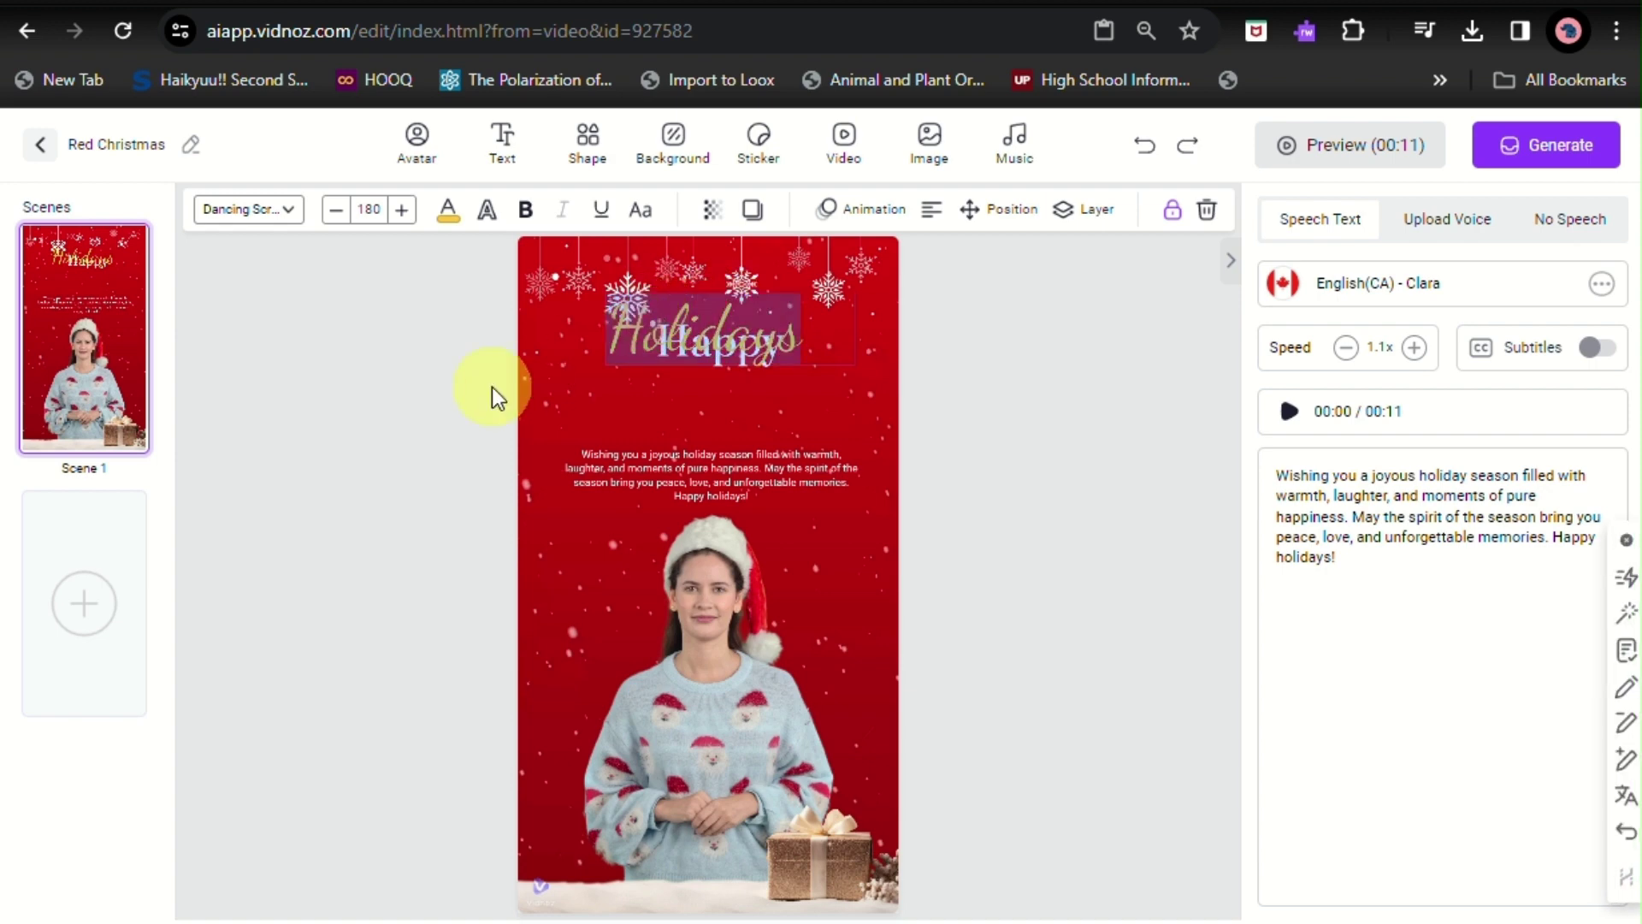
left_click(692, 353)
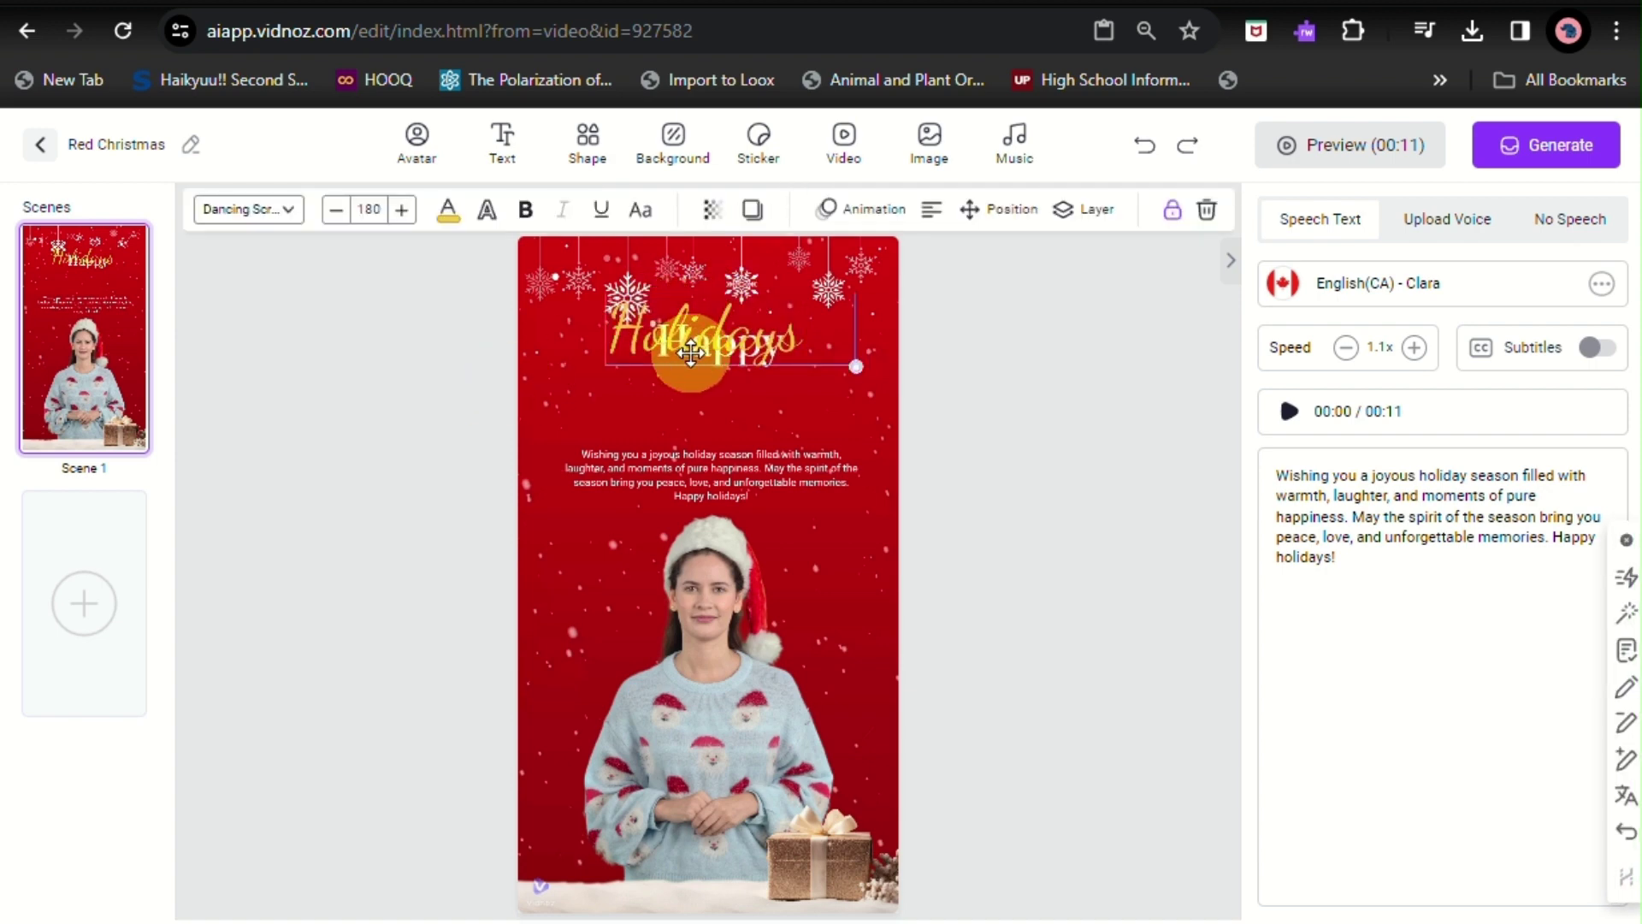
left_click_drag(692, 354, 675, 426)
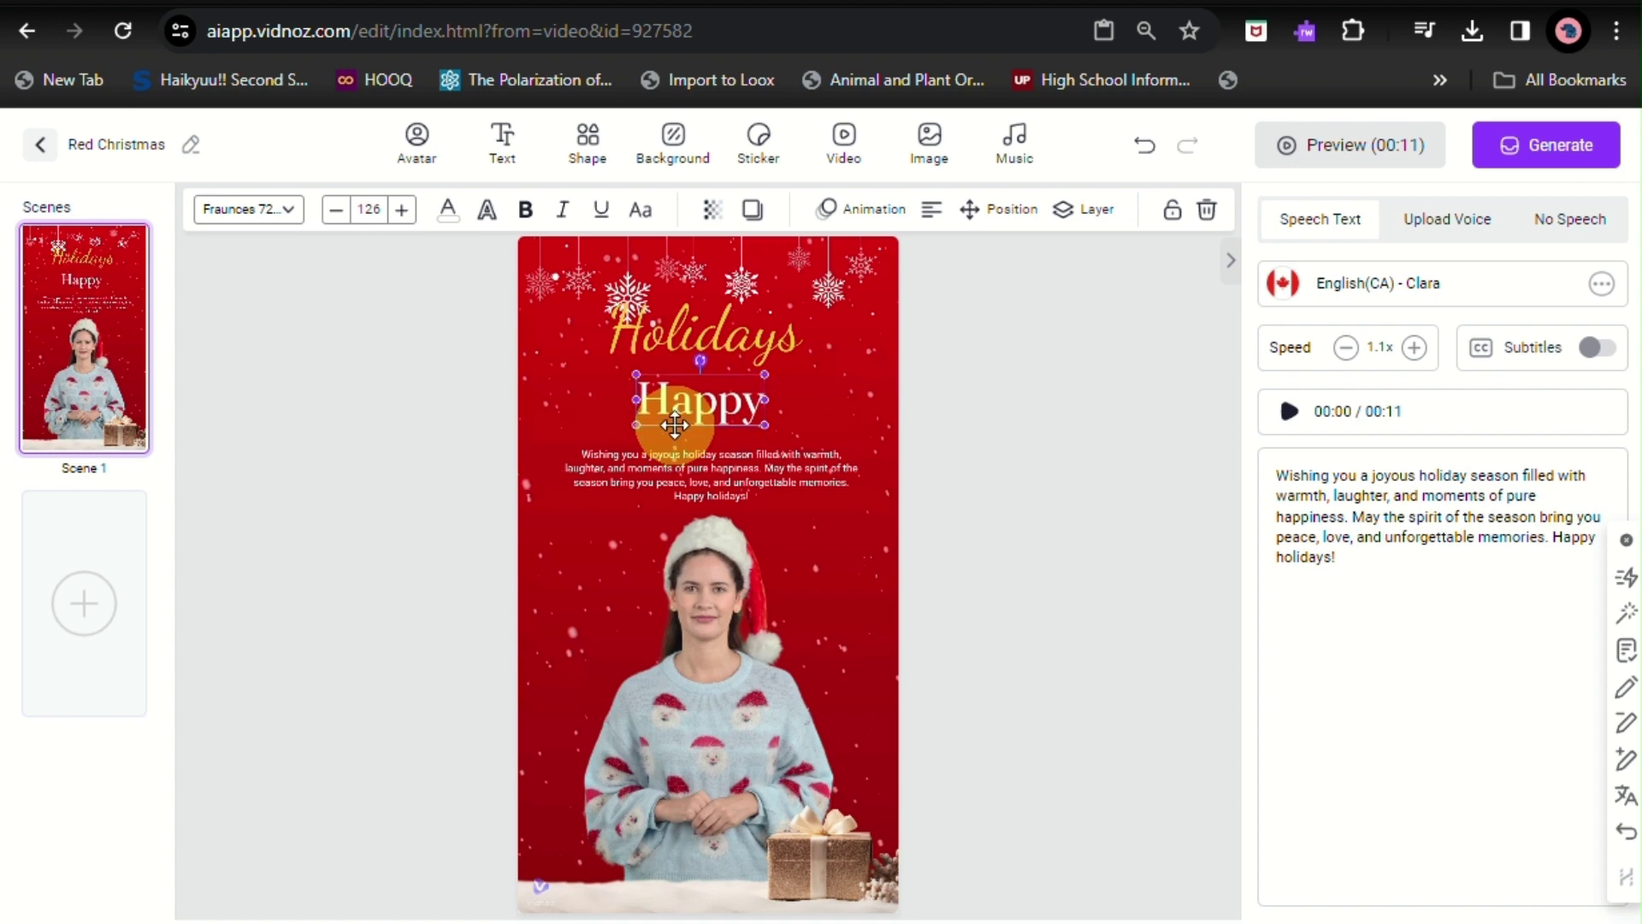
key("ctrl+z")
Lock the background video layer in place
left_click(628, 349)
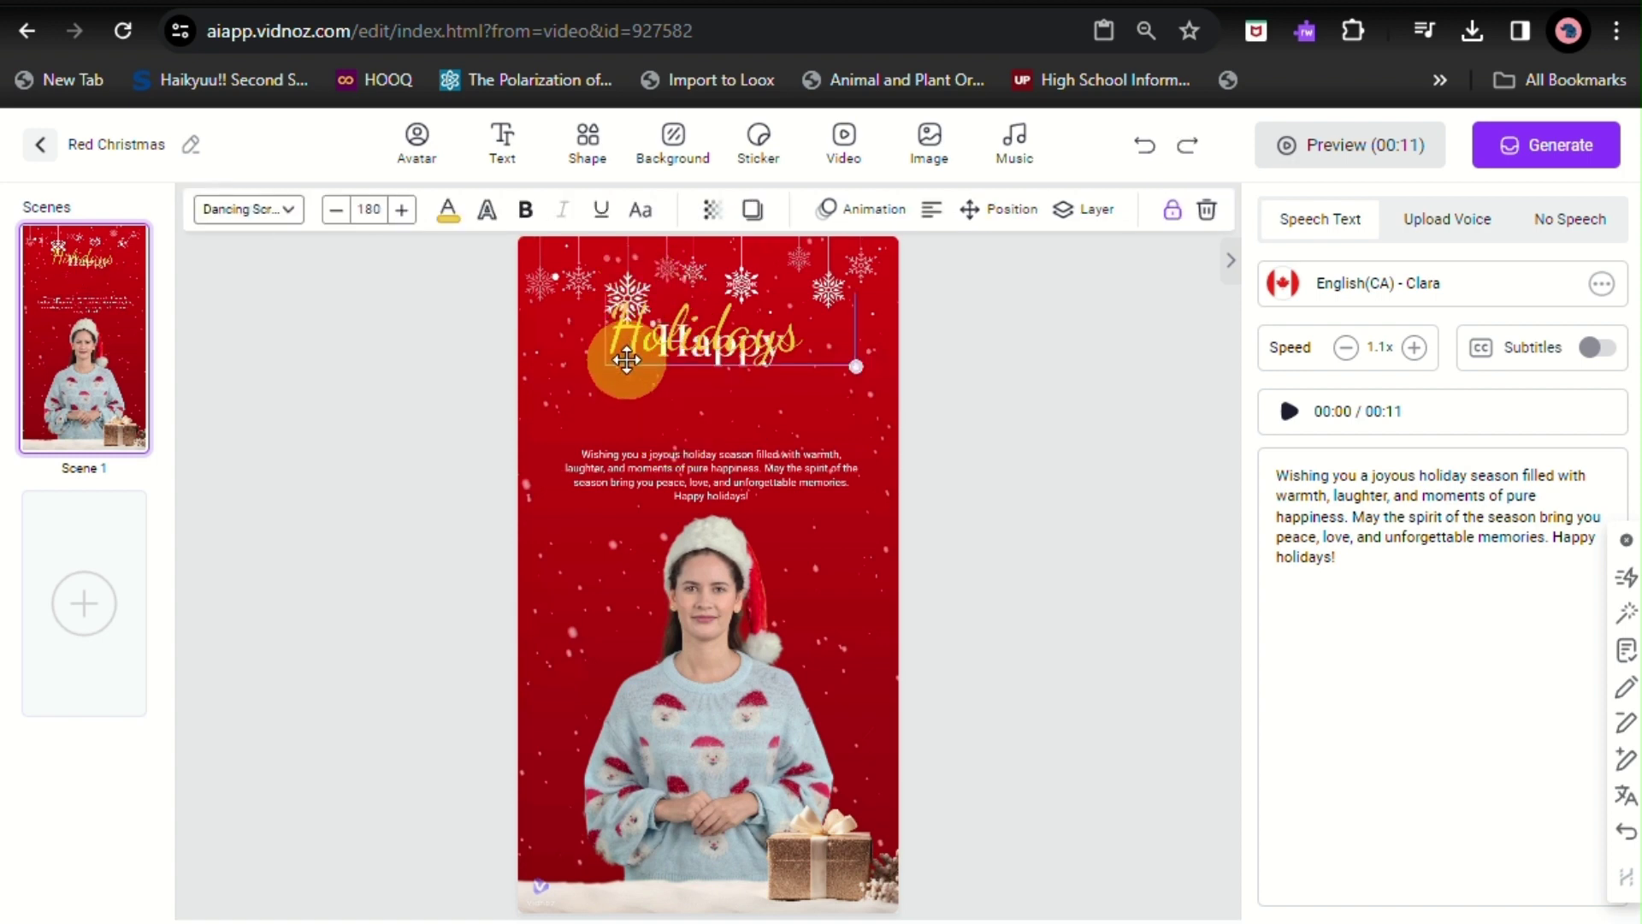
left_click(629, 408)
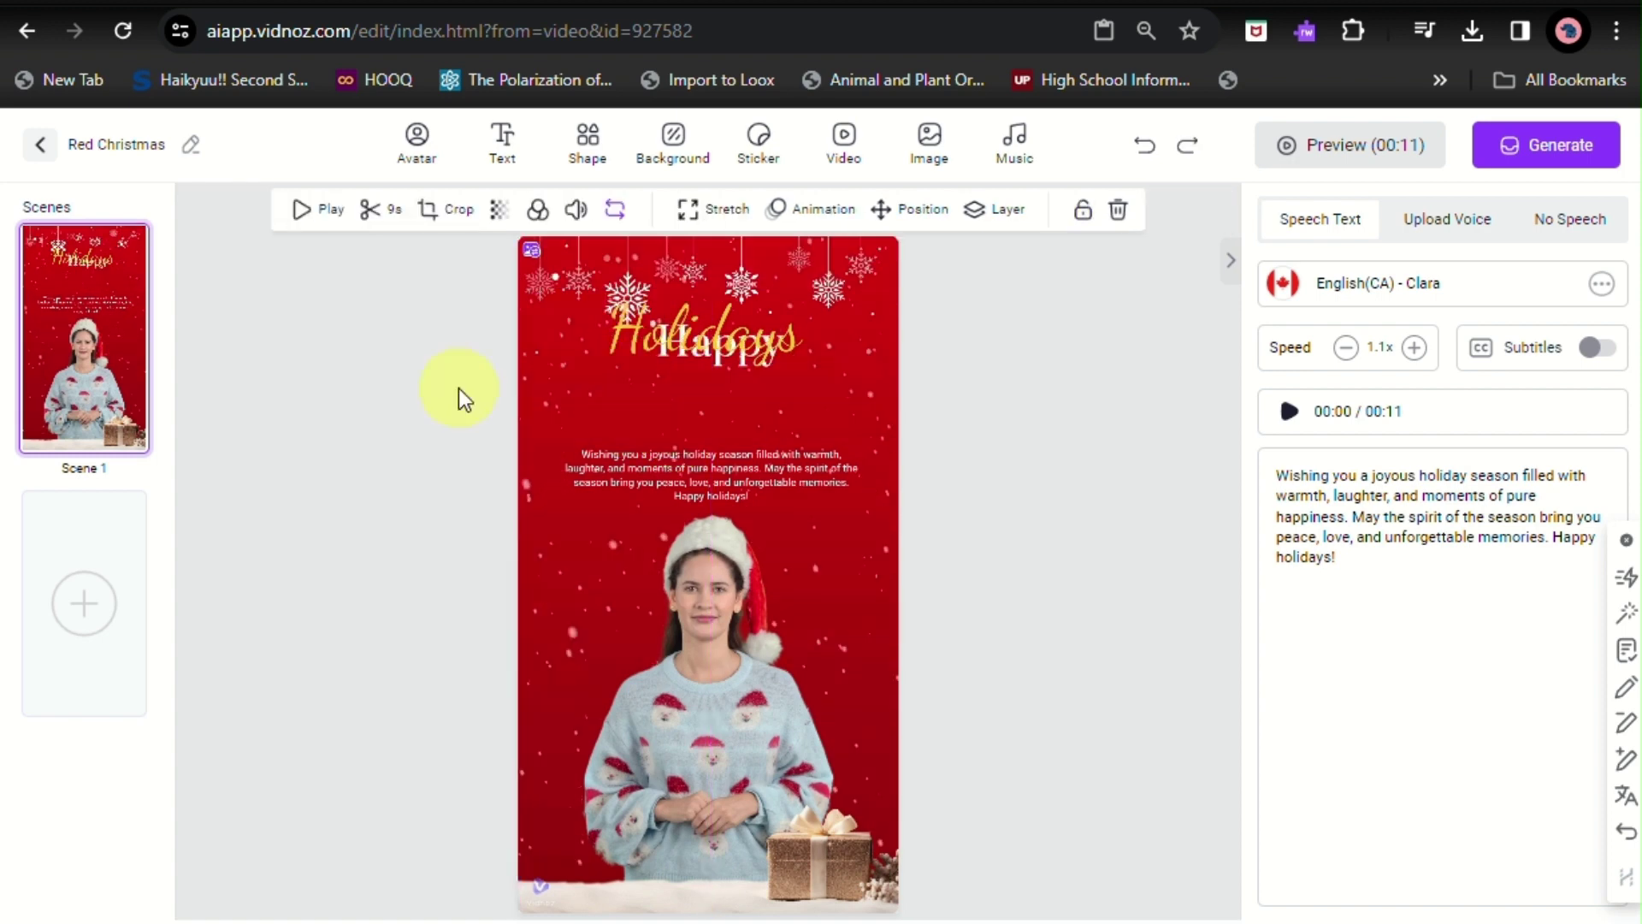
left_click(430, 376)
left_click(547, 379)
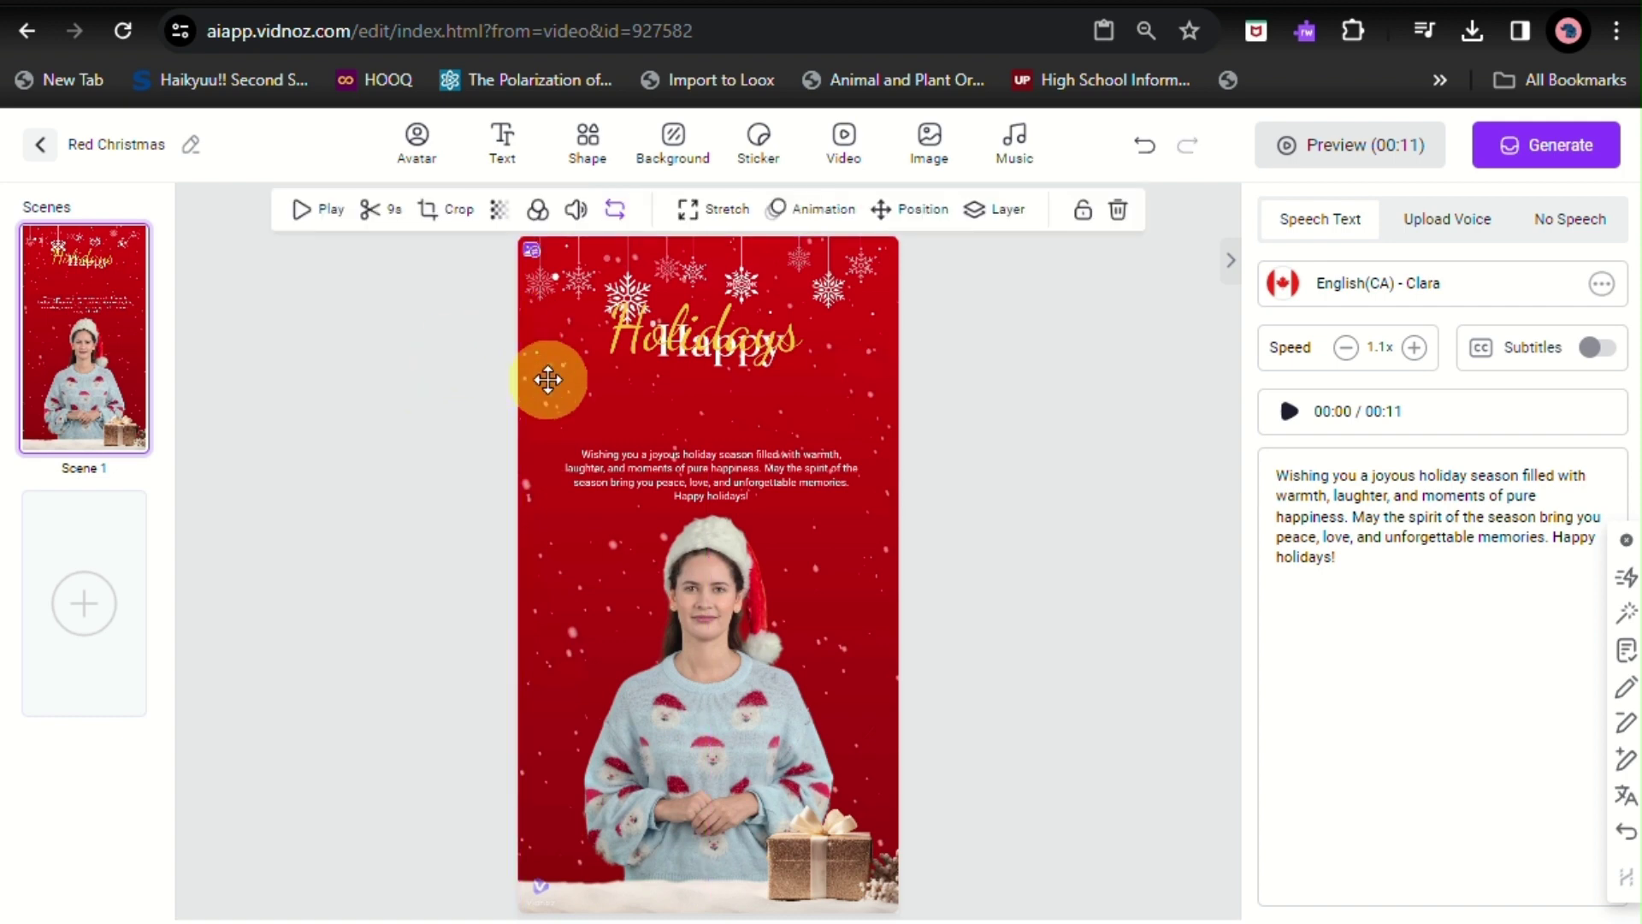
right_click(549, 379)
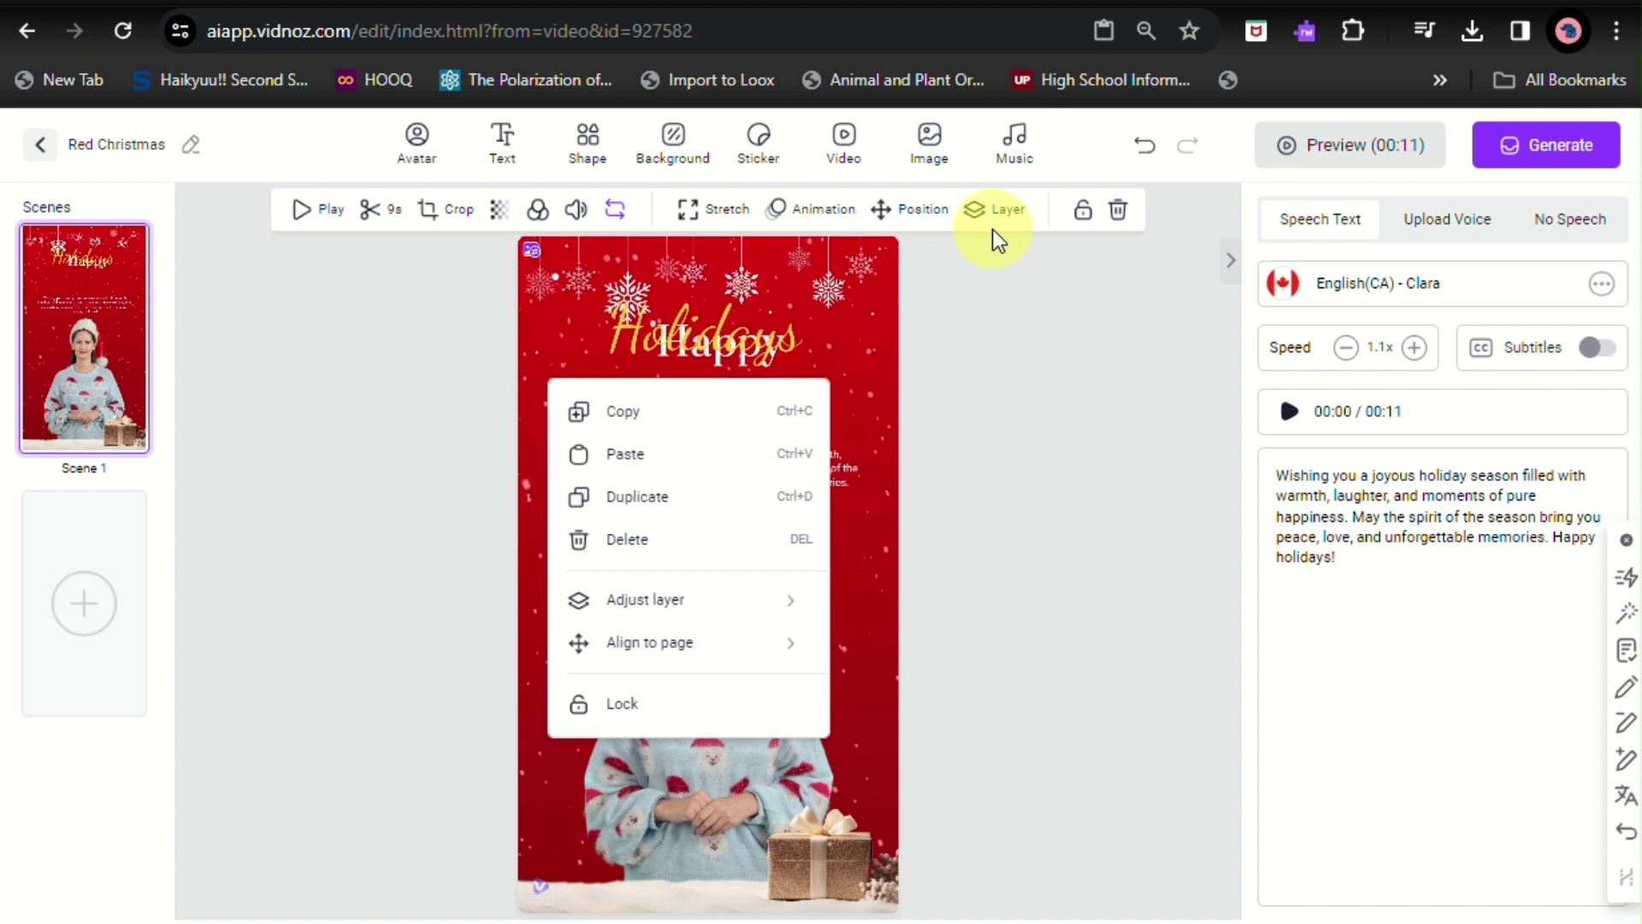
left_click(1099, 221)
Drag Holidays down off Happy so it sits directly beneath it
left_click(707, 340)
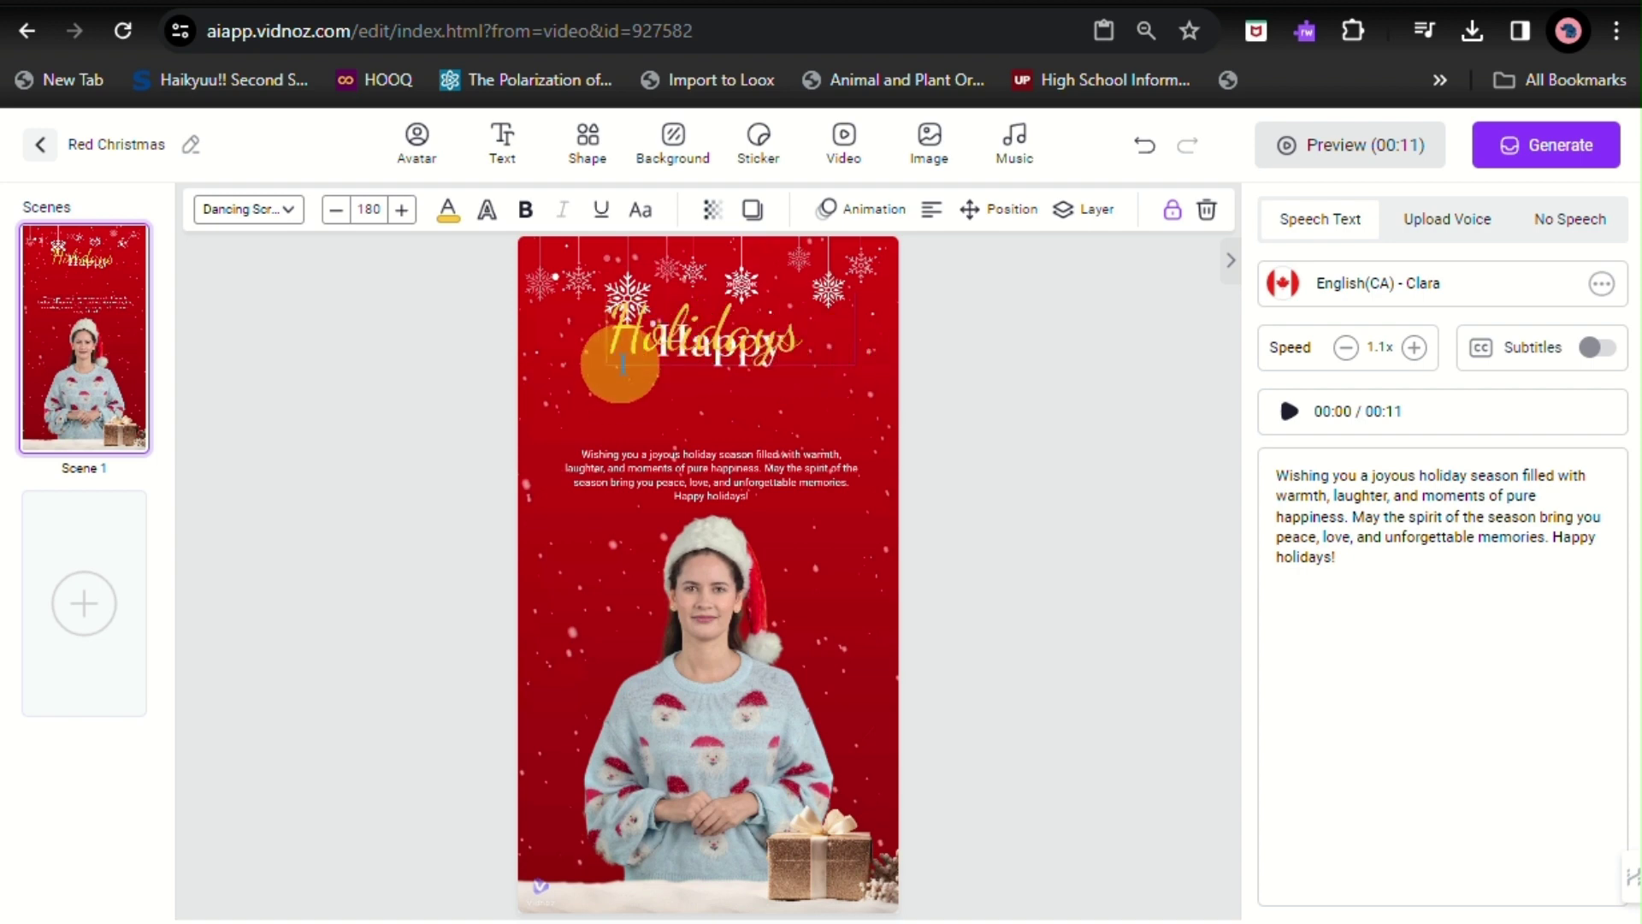
scroll(623, 330, "up", 5)
left_click(657, 271)
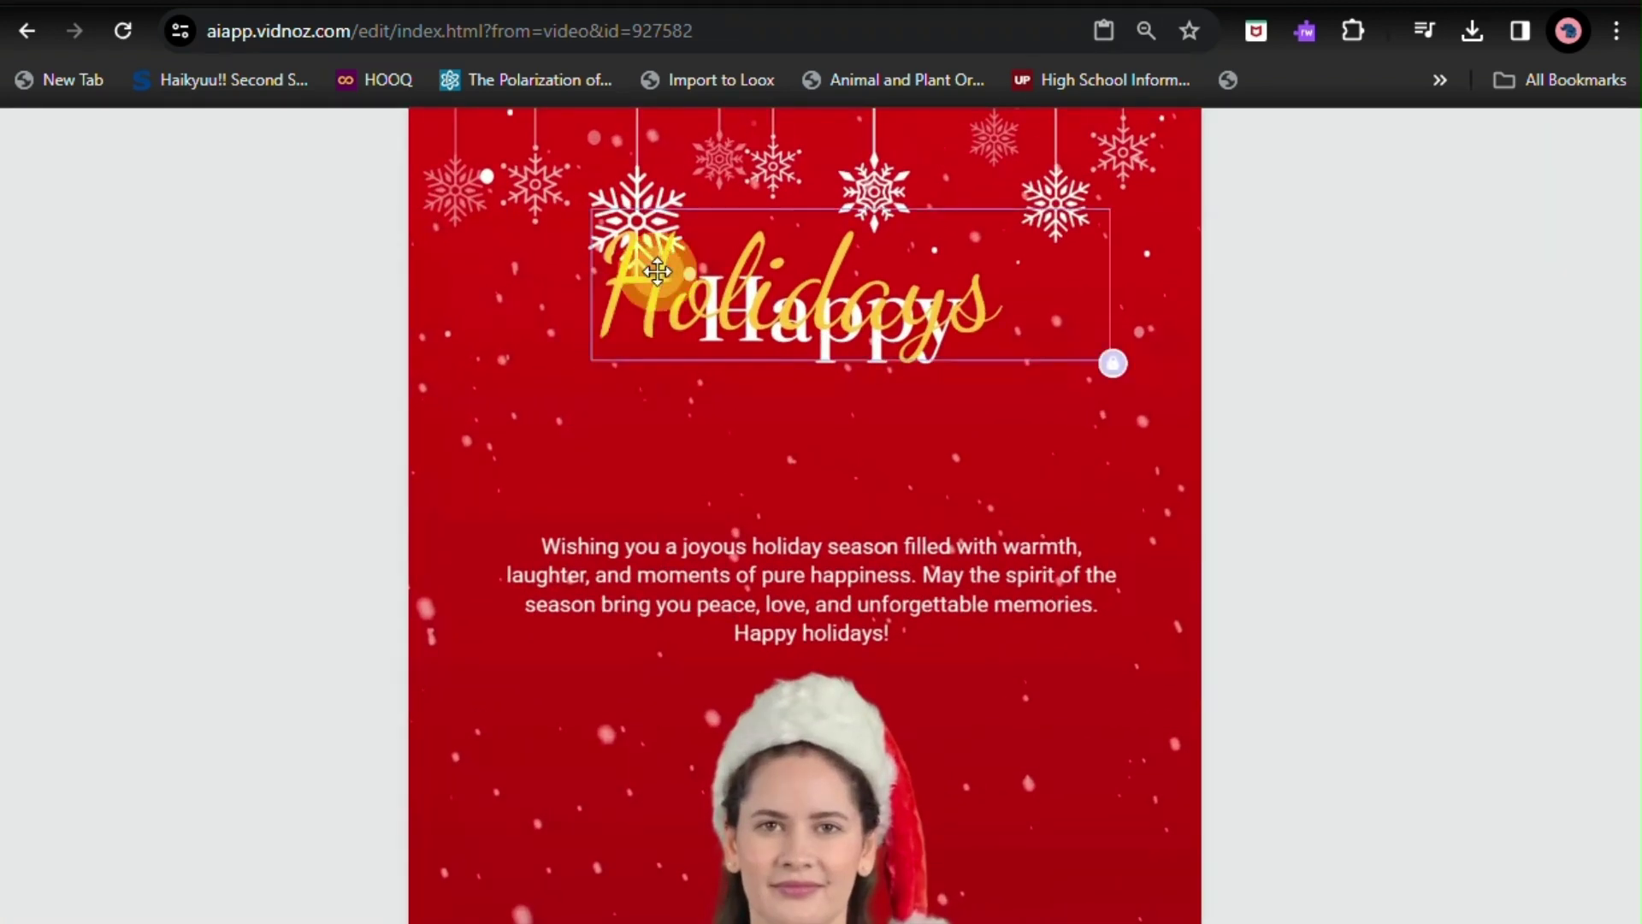
scroll(753, 356, "down", 4)
scroll(758, 354, "down", 5)
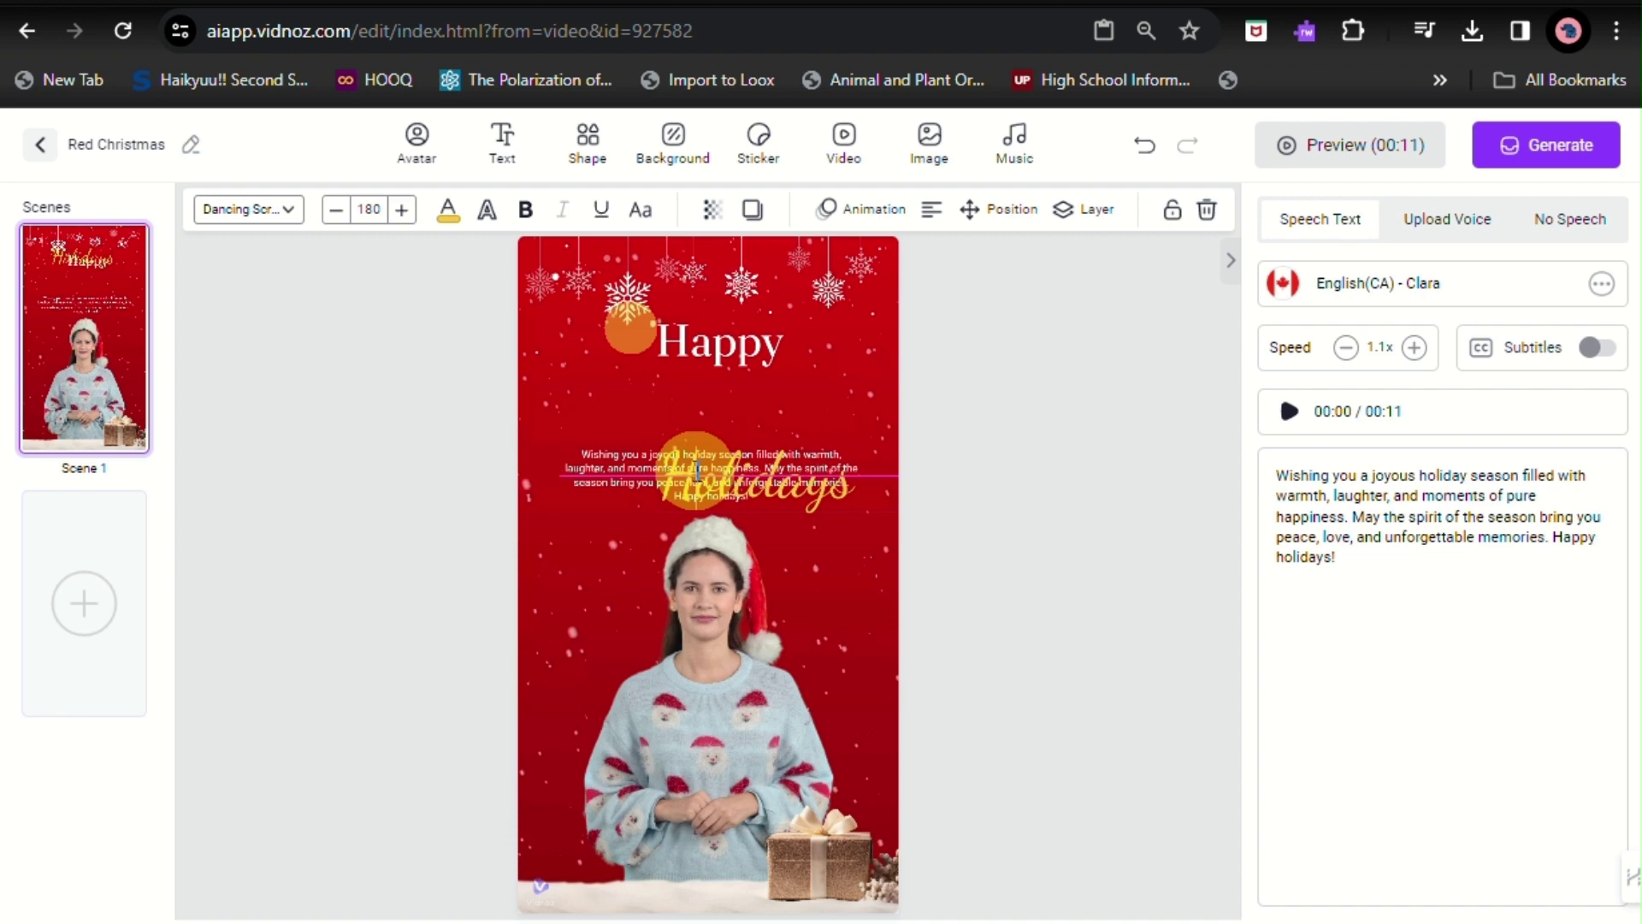
left_click_drag(633, 326, 651, 401)
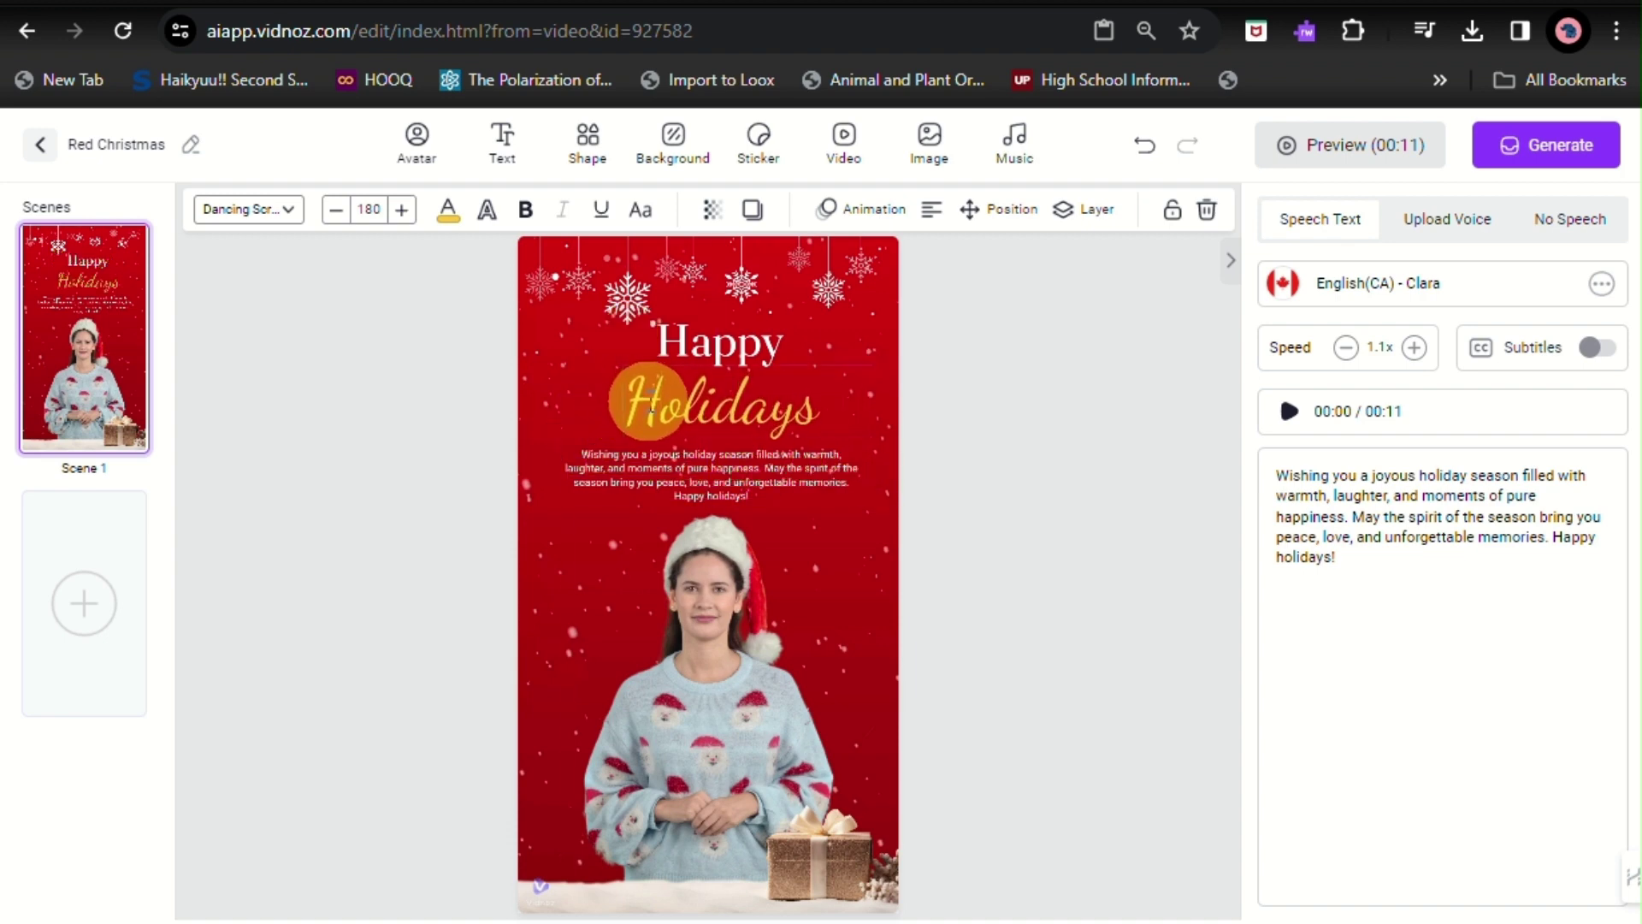
Set the Holidays title in the Galada font
left_click(604, 485)
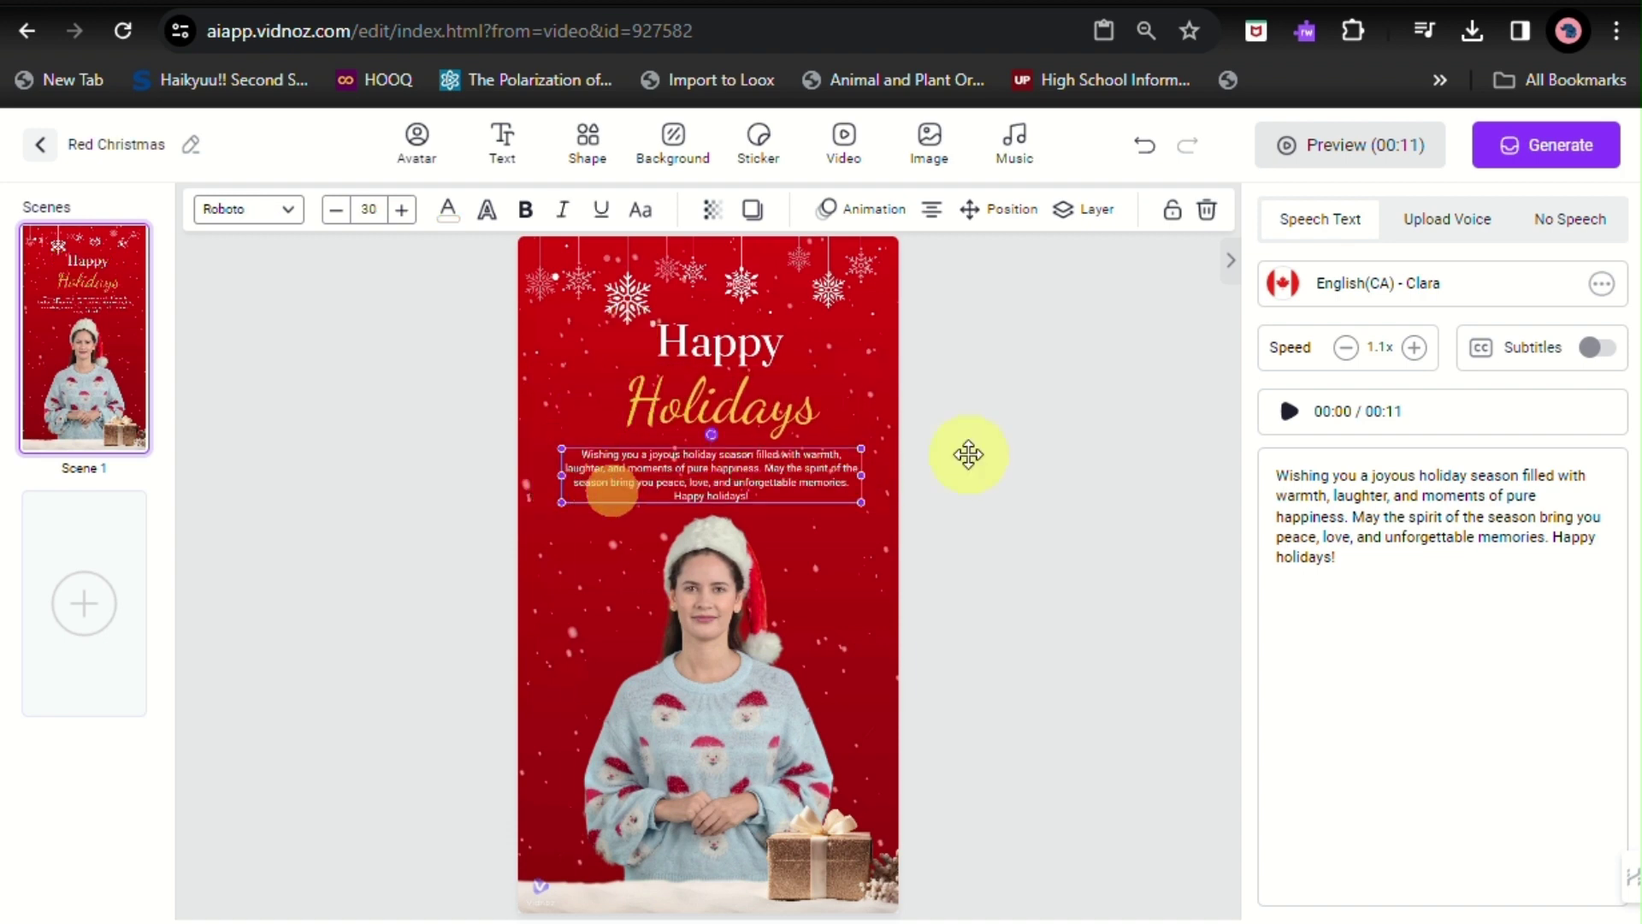
left_click(751, 407)
left_click(288, 211)
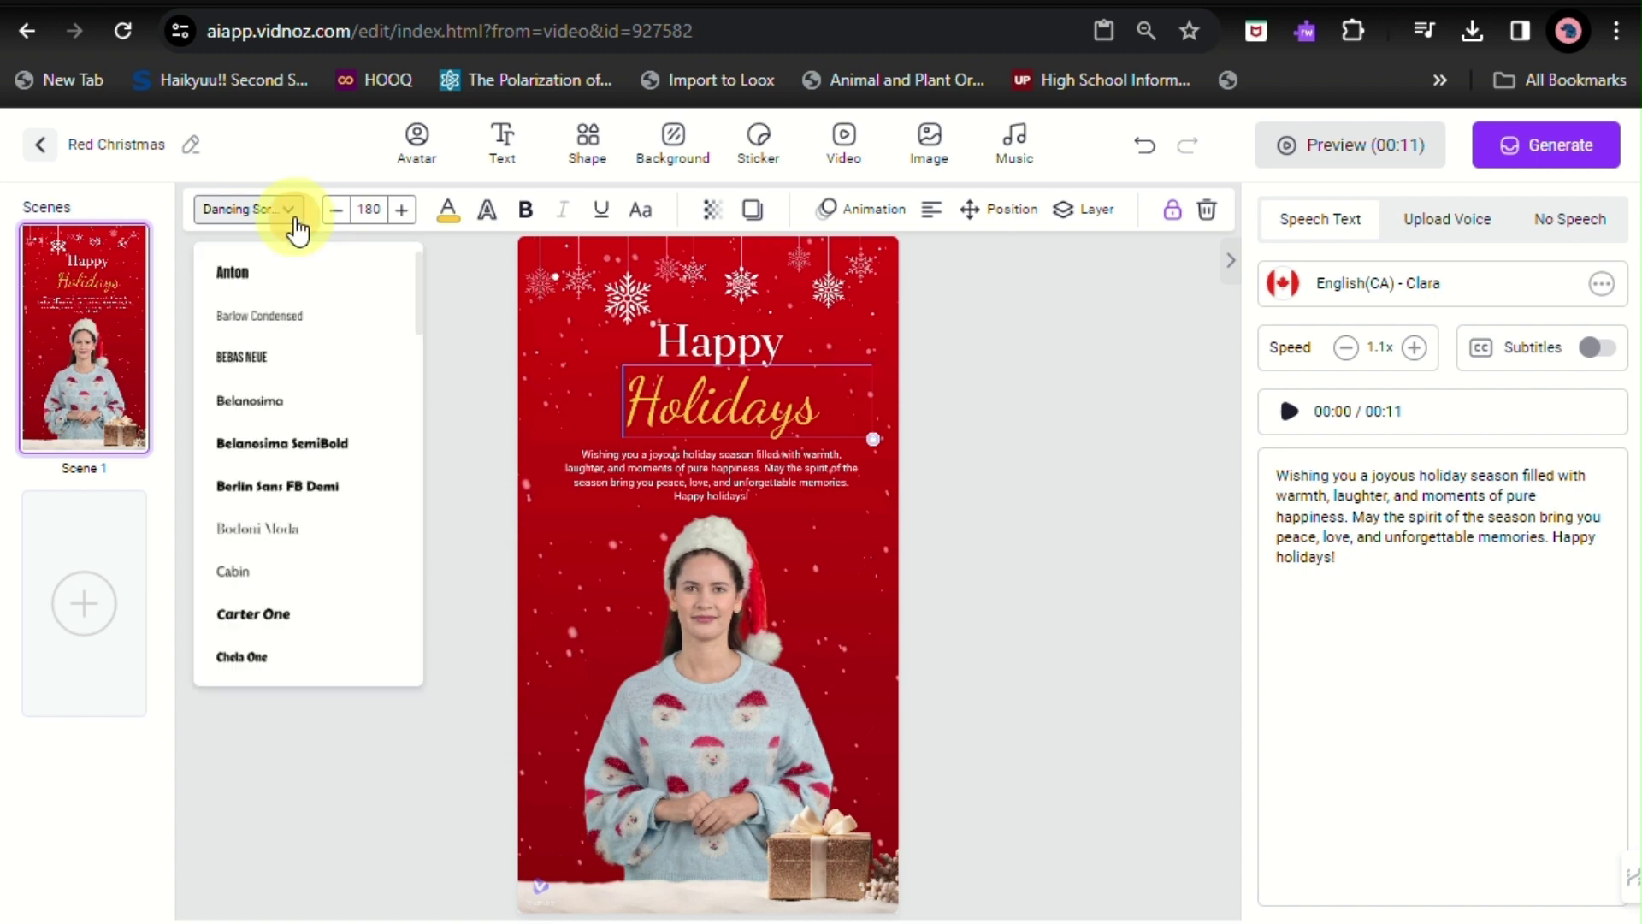
scroll(305, 504, "down", 5)
scroll(305, 503, "up", 1)
scroll(307, 504, "down", 4)
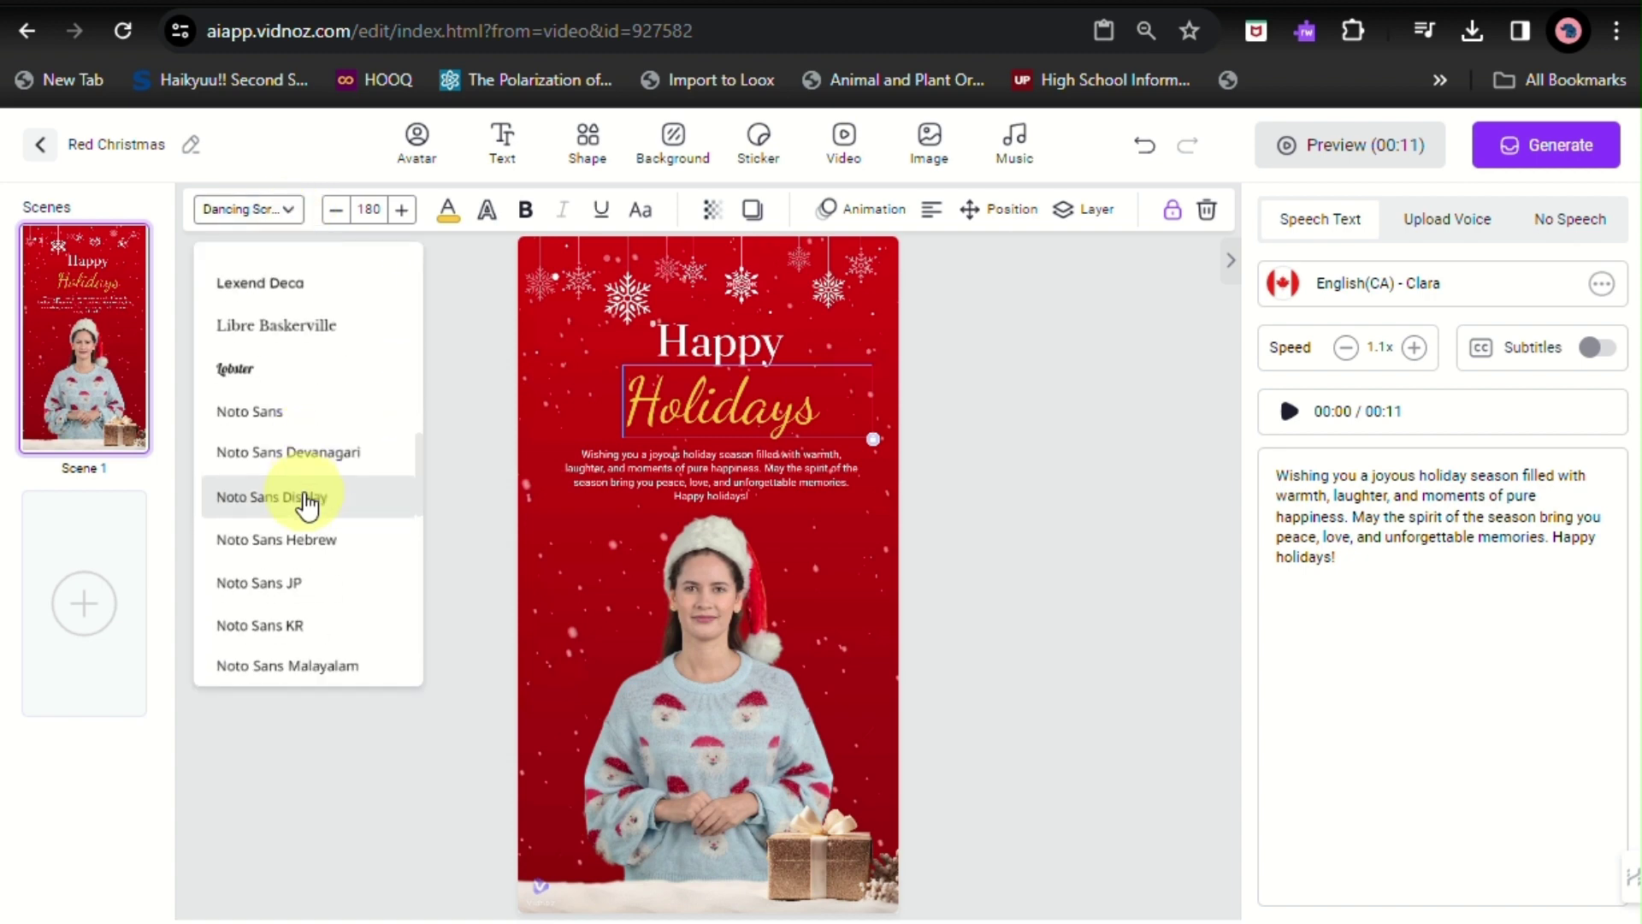
scroll(305, 504, "up", 4)
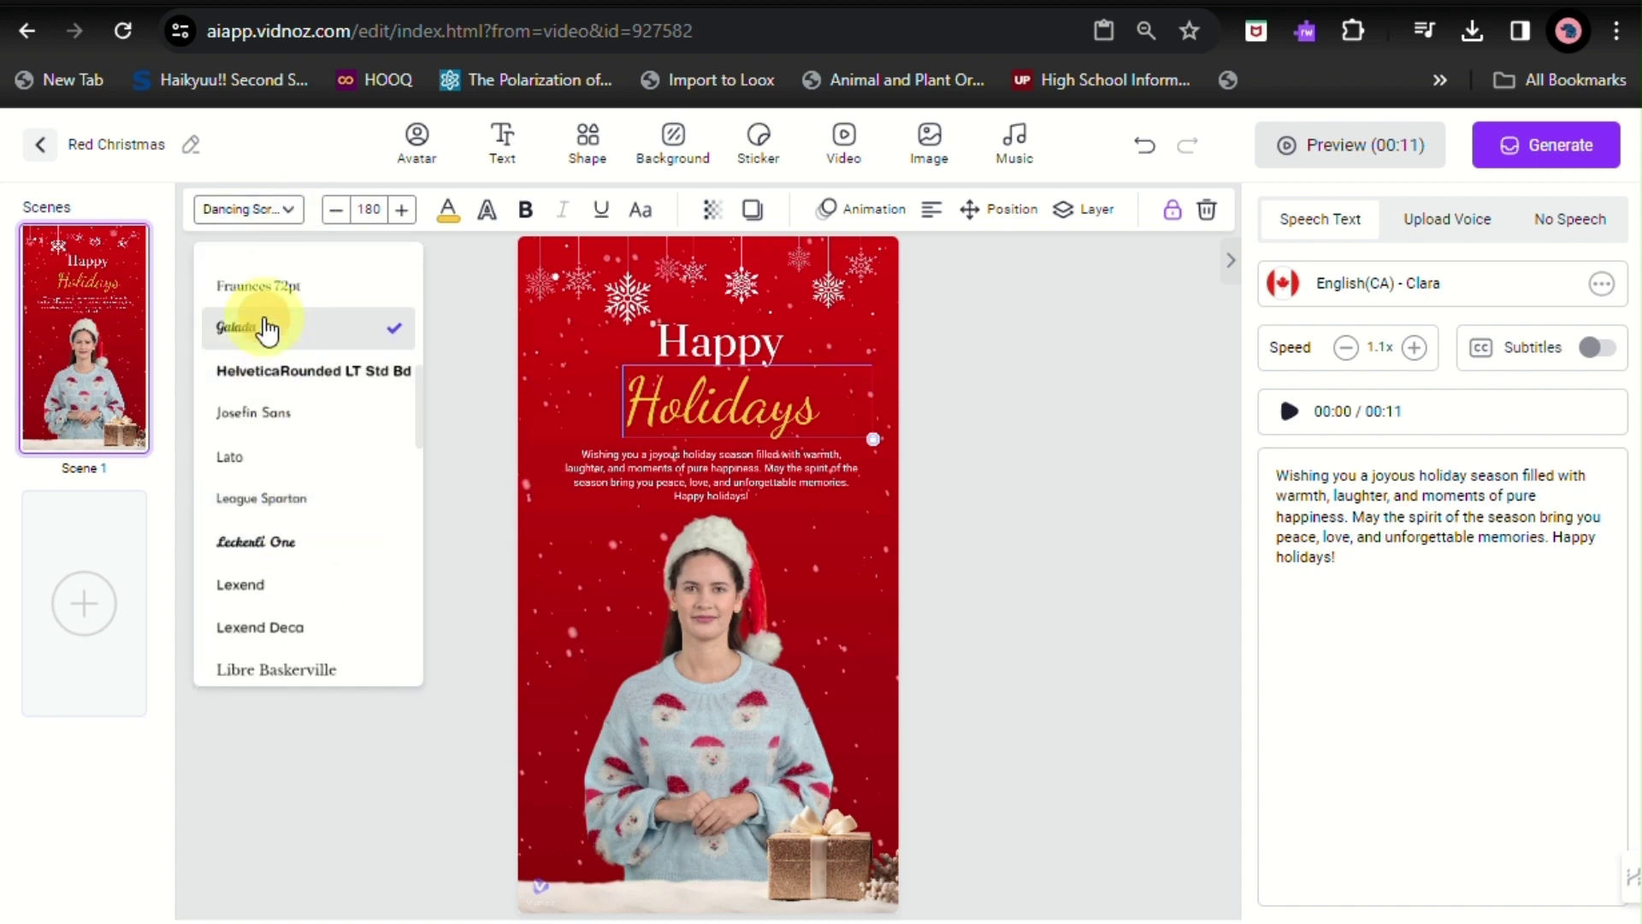
left_click(727, 412)
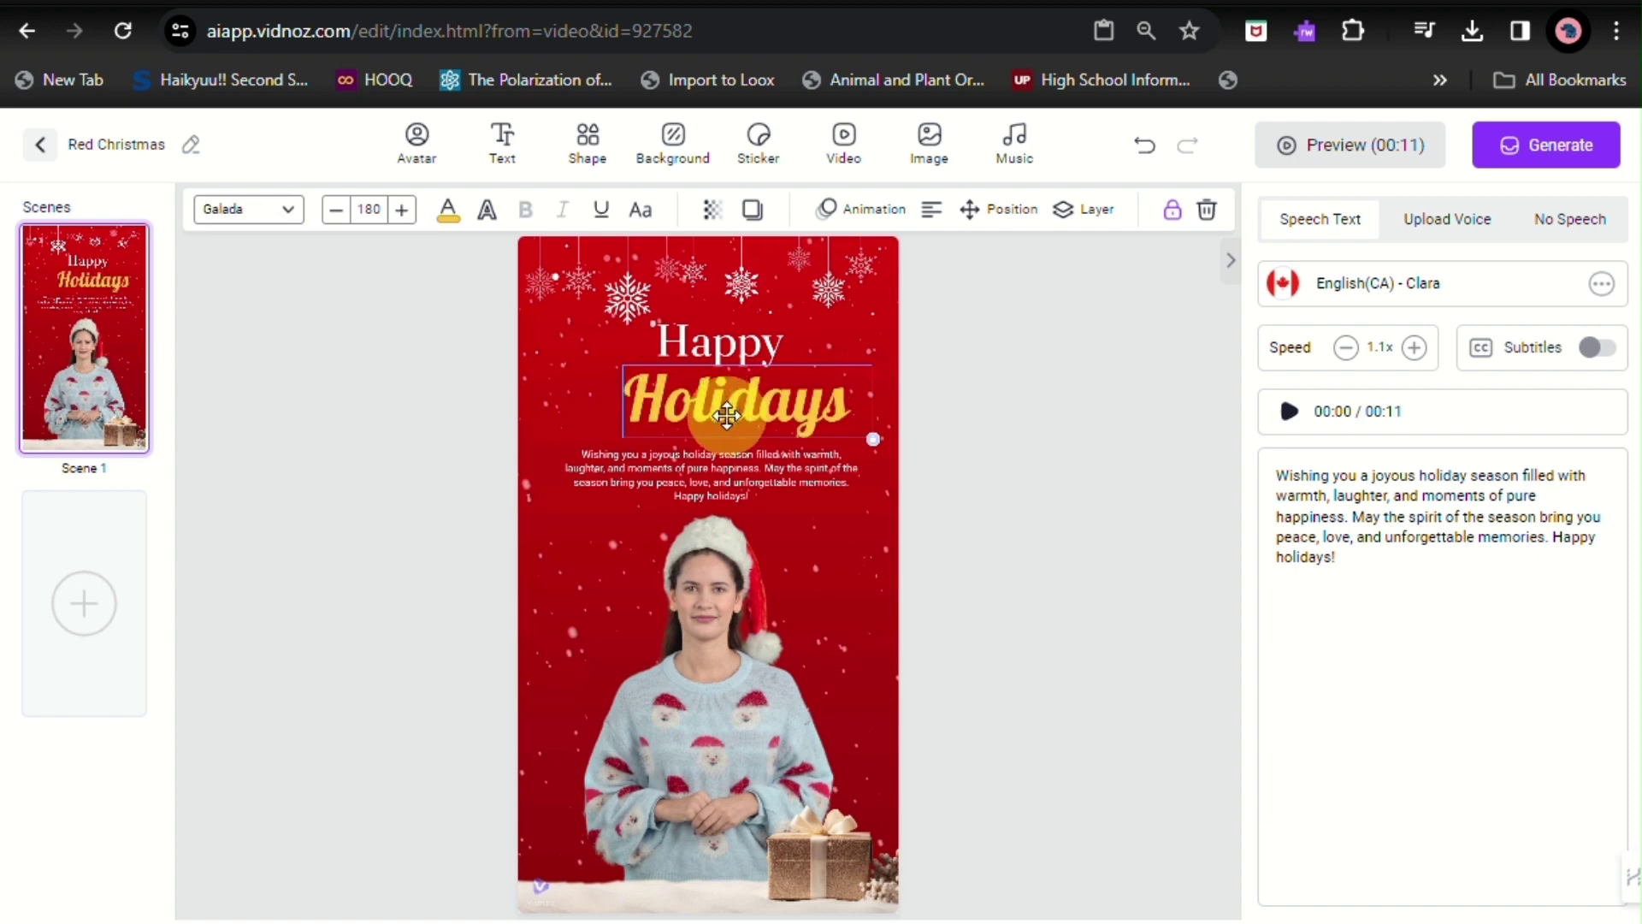
Reselect Holidays and nudge Happy slightly left to re-centre it
double_click(673, 391)
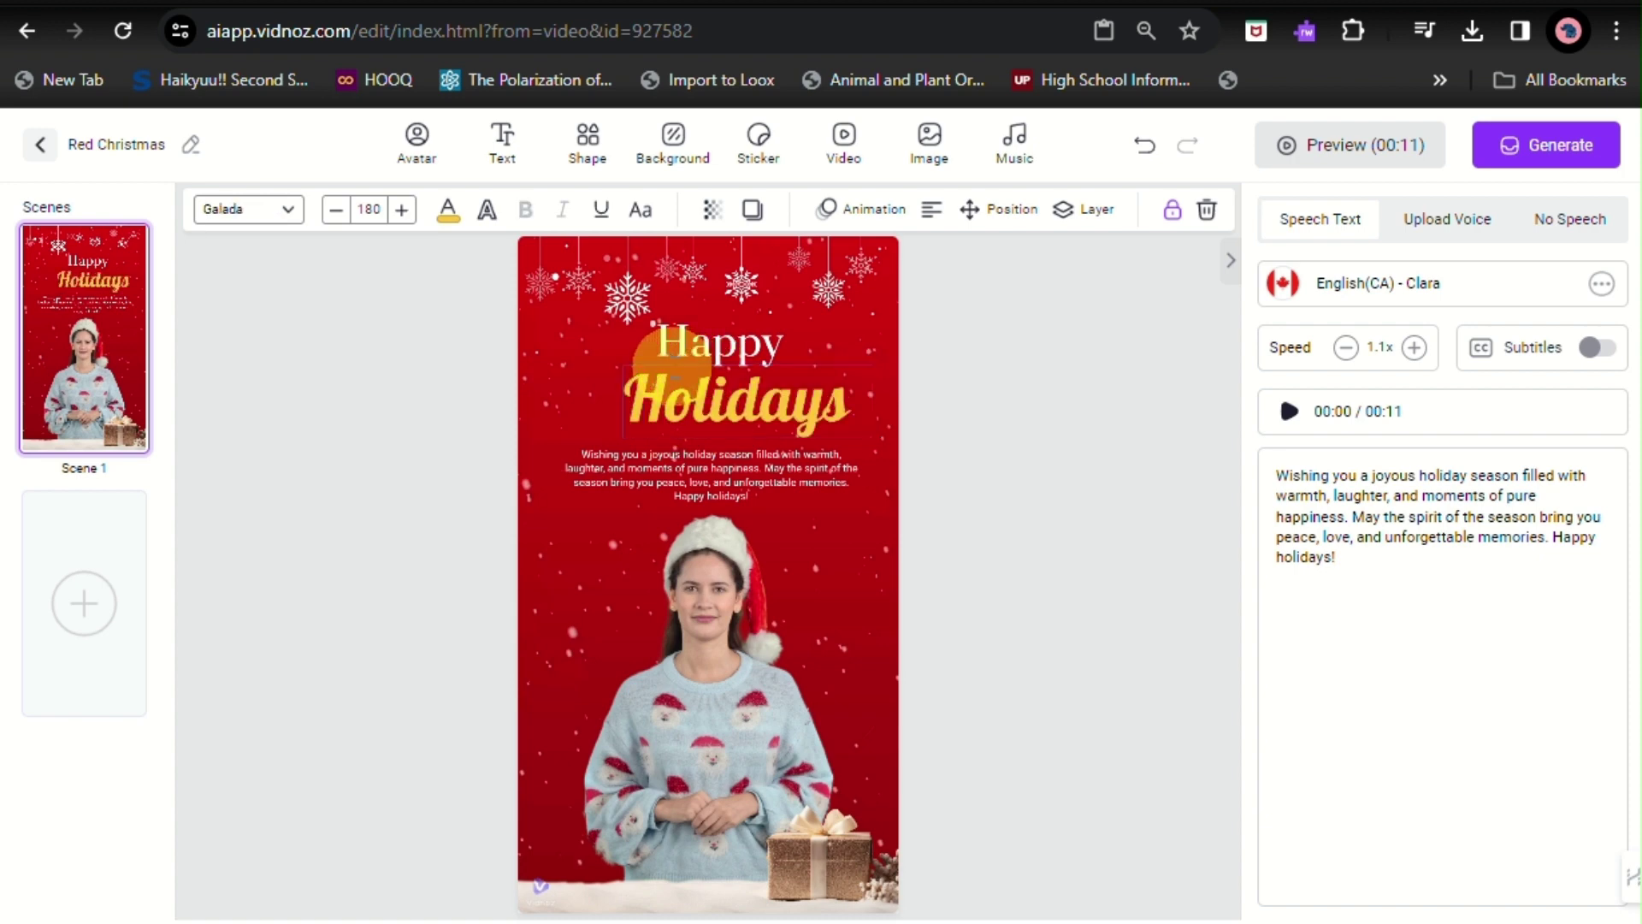
left_click(596, 385)
left_click(662, 394)
left_click_drag(668, 366, 668, 365)
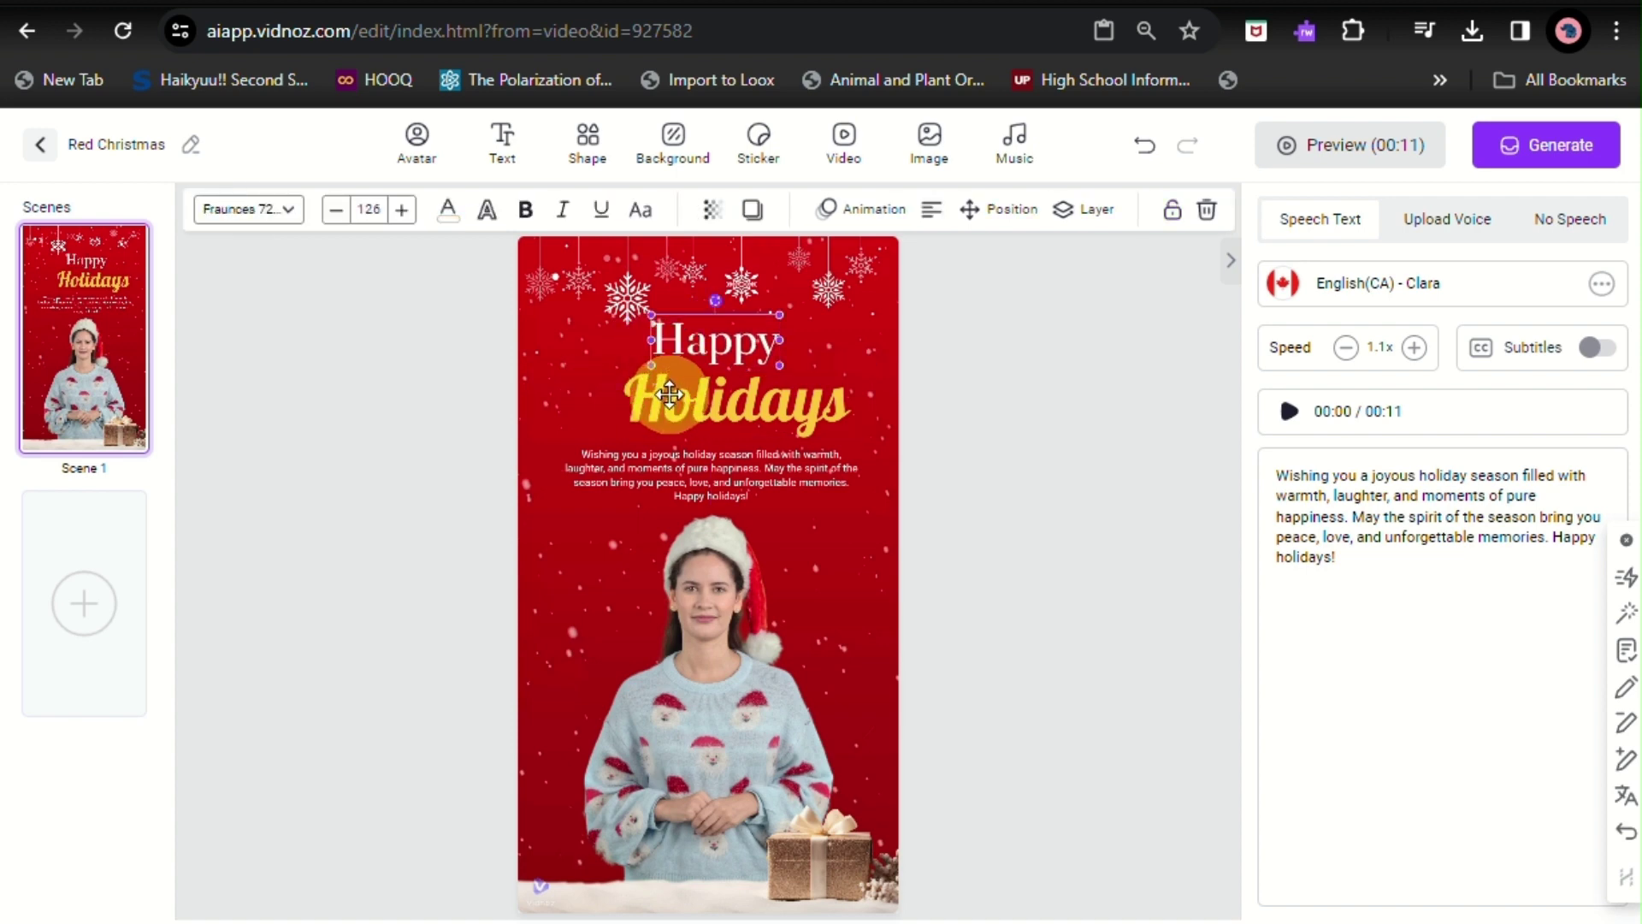
left_click(657, 398)
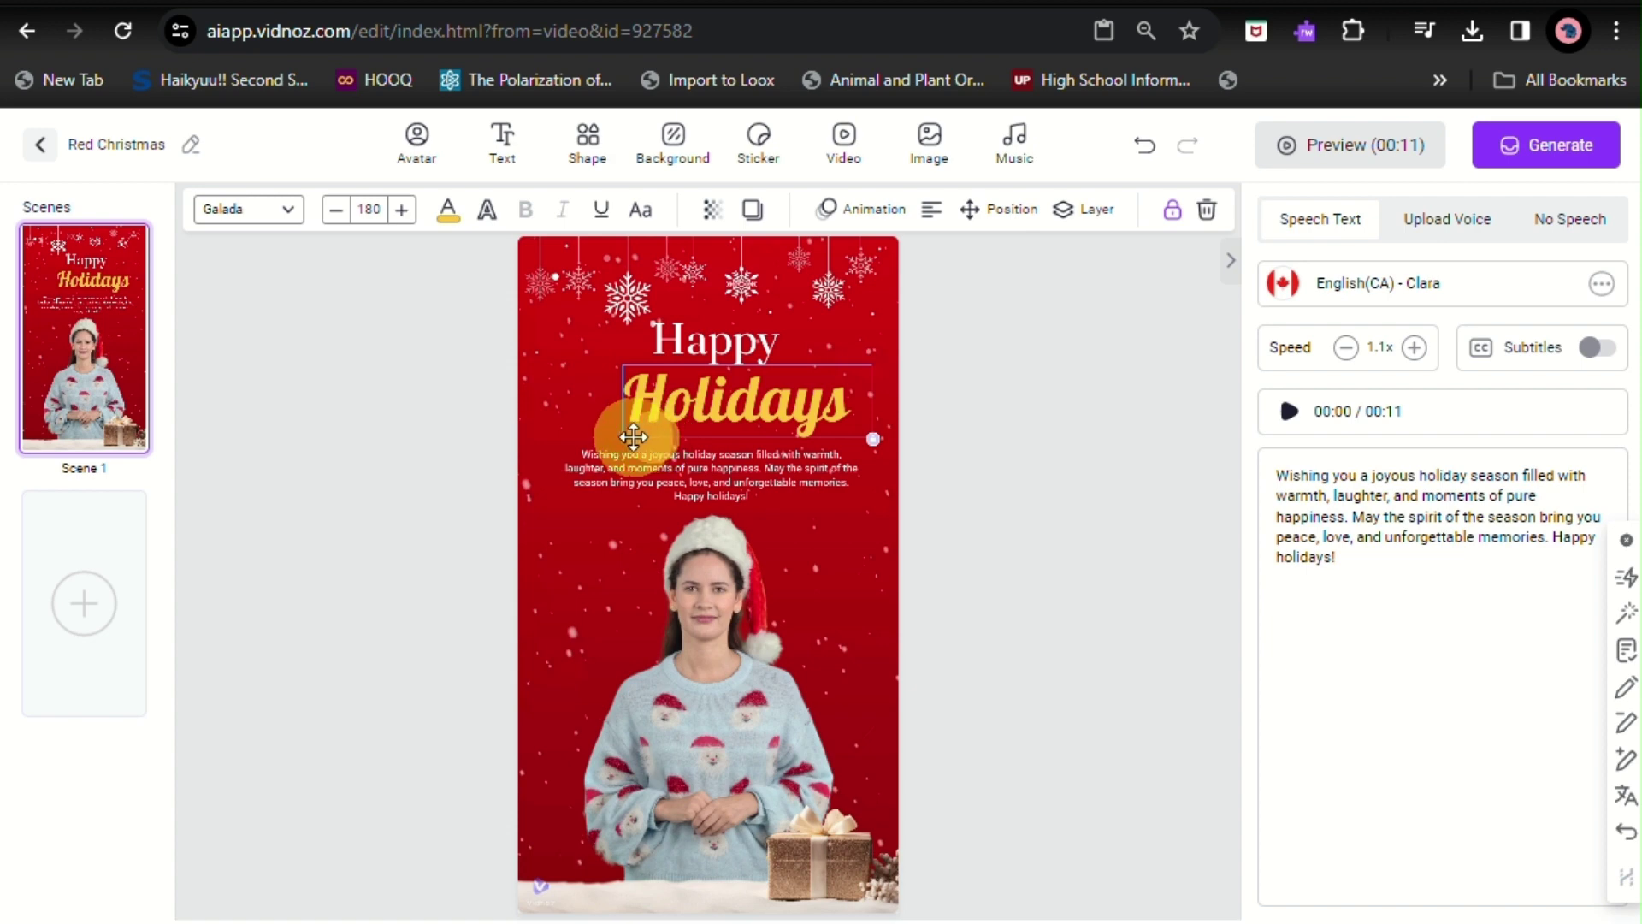
Select the Holidays title and lock it in place
left_click(597, 421)
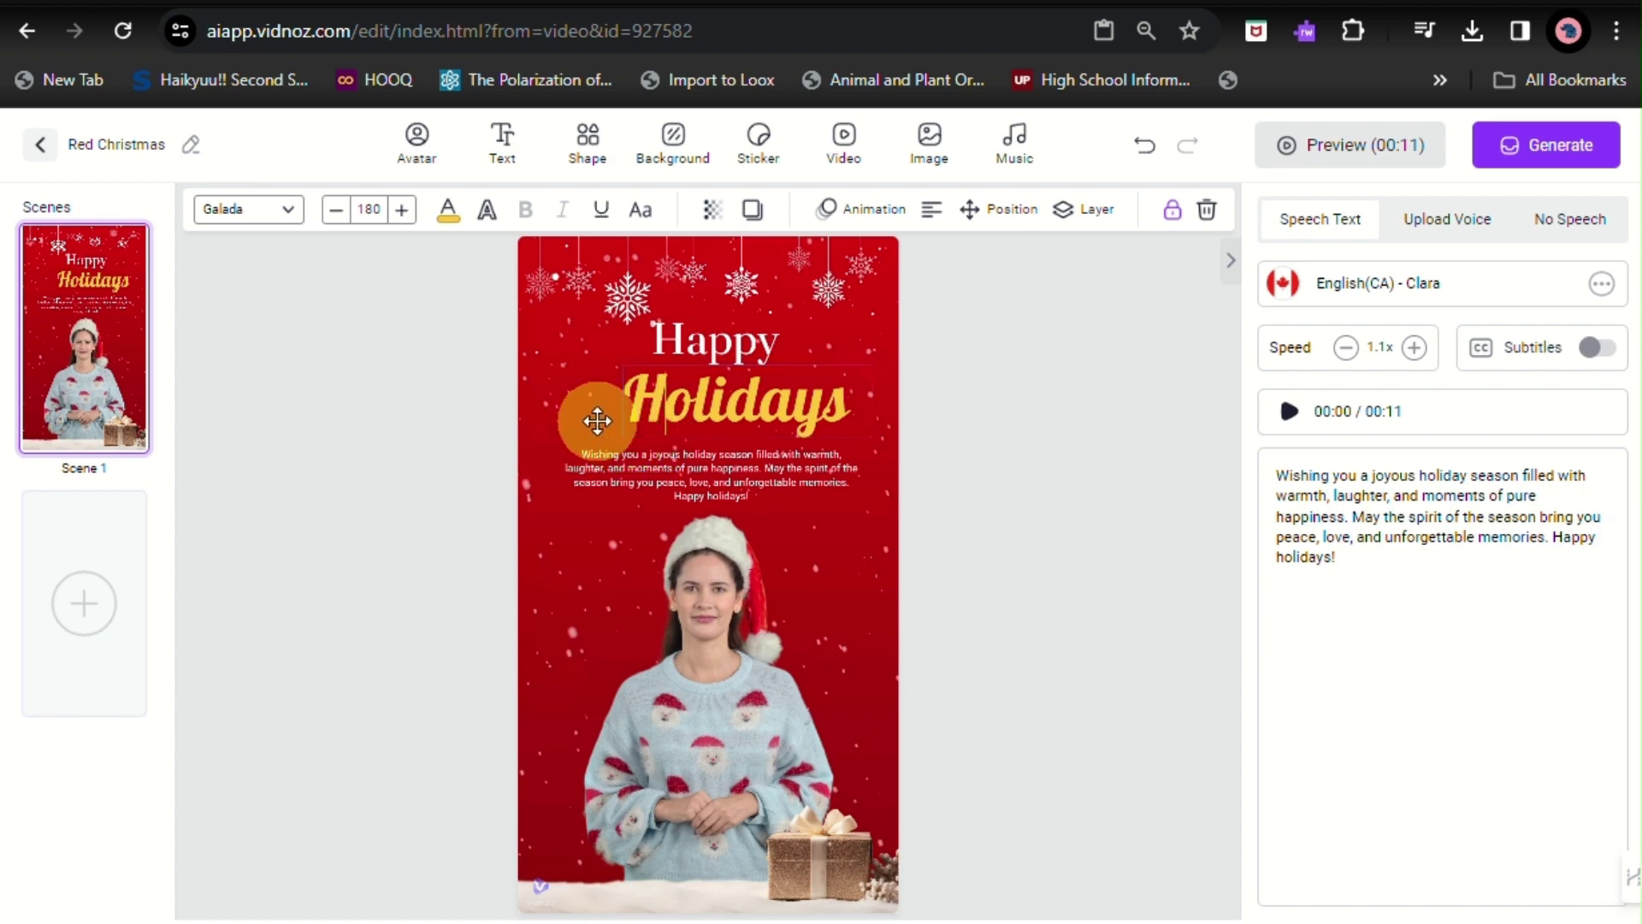
left_click(642, 443)
left_click(684, 424)
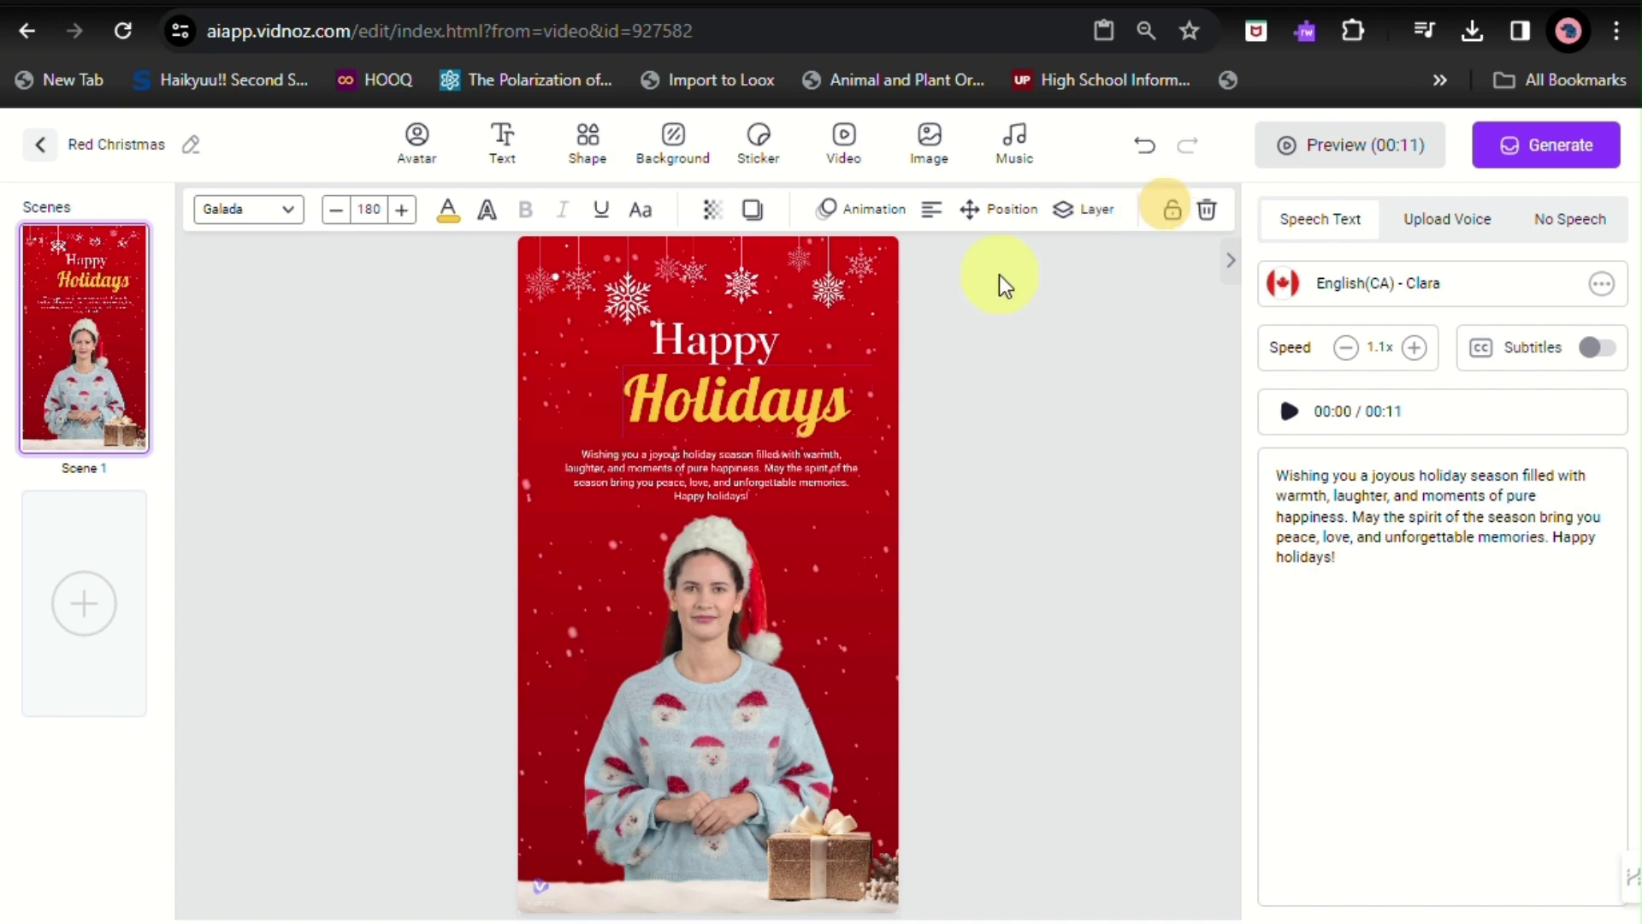
left_click(605, 441)
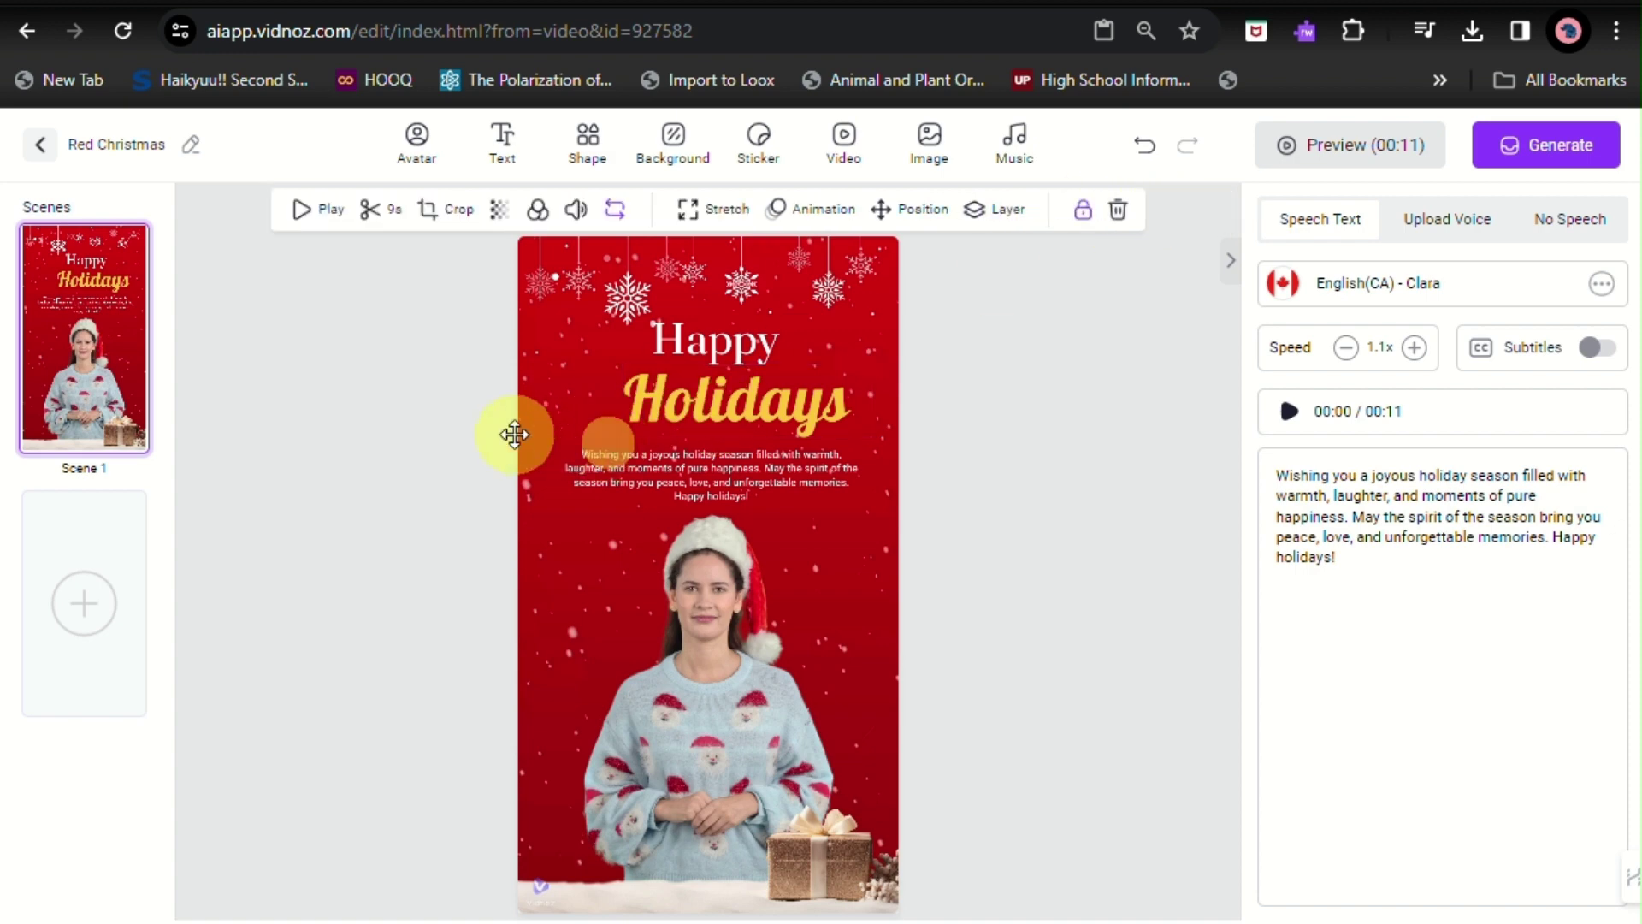
left_click(513, 432)
left_click(732, 401)
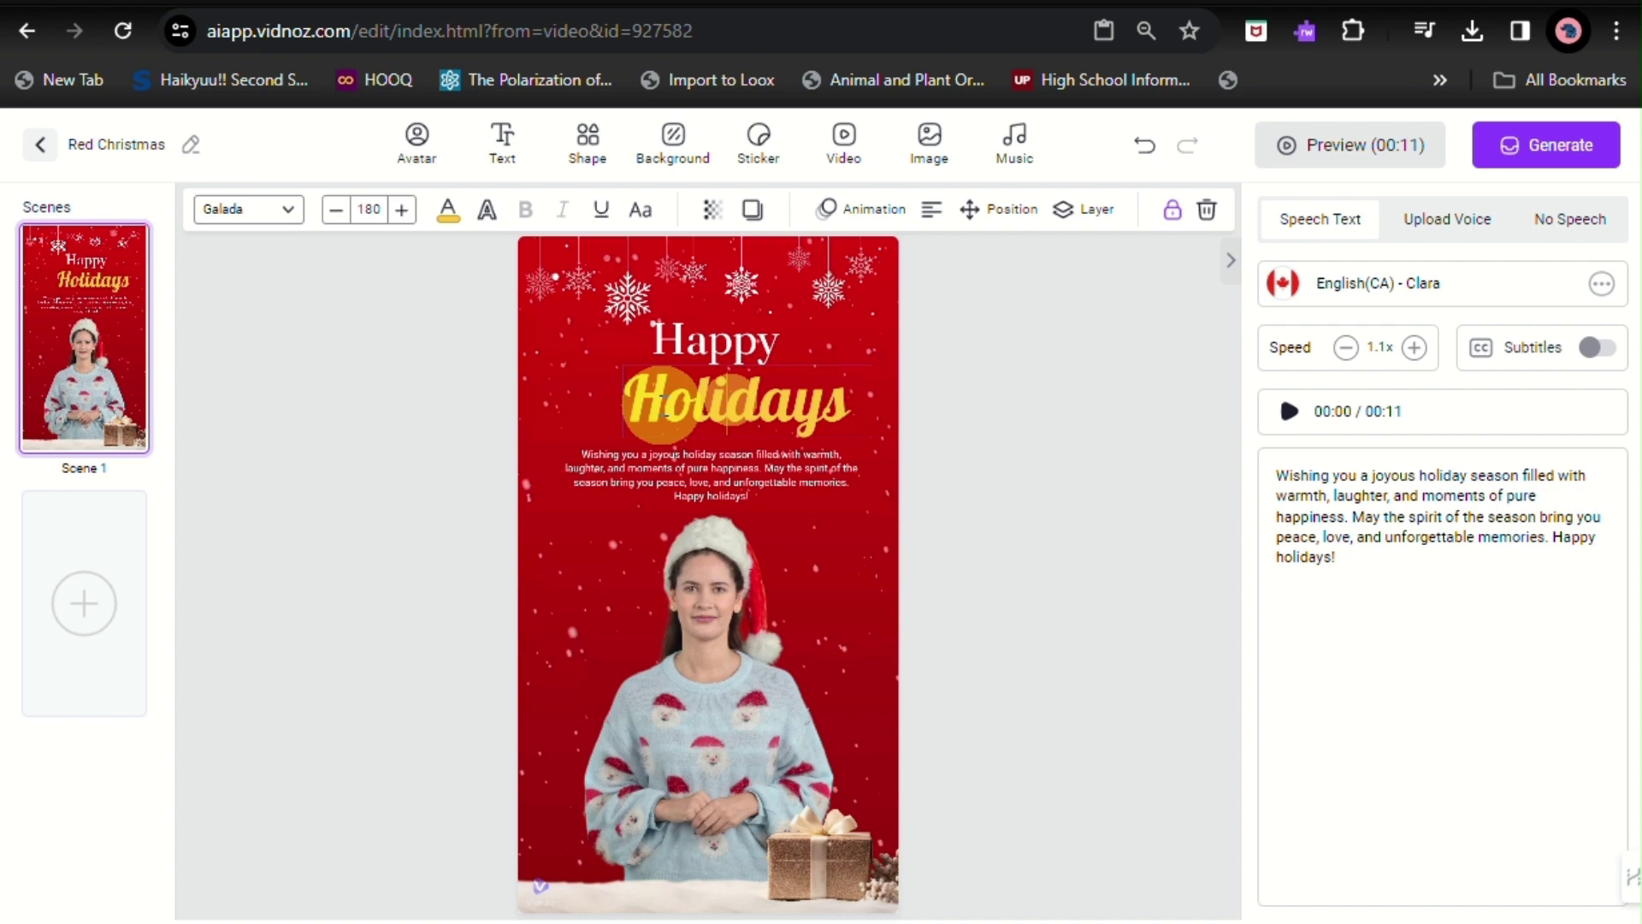
left_click(1171, 209)
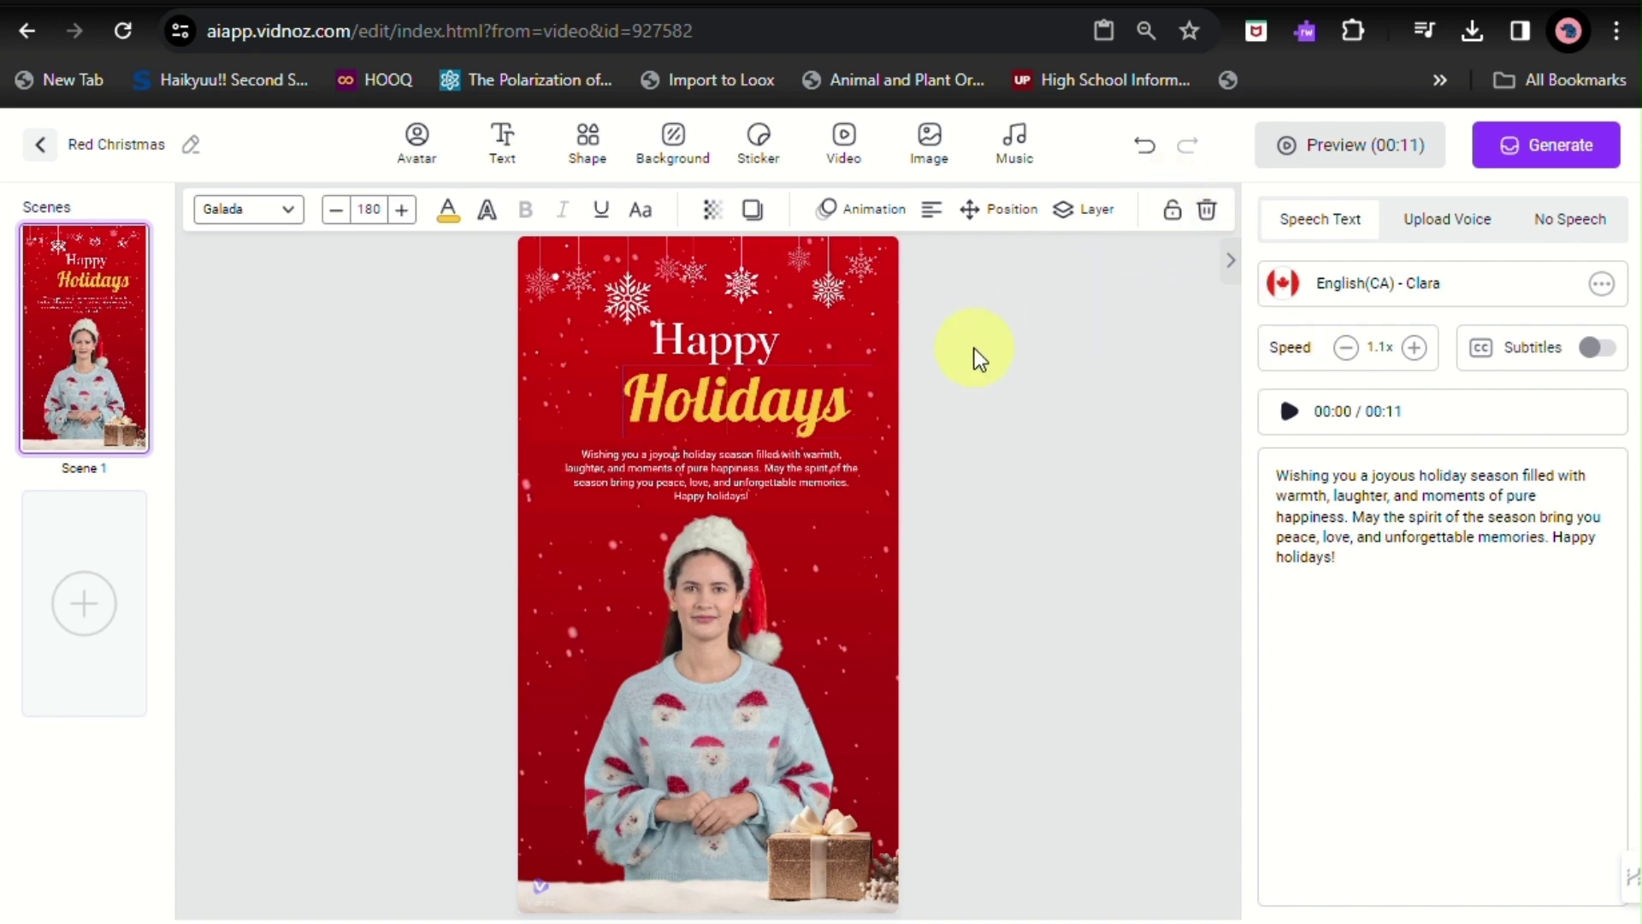
Reselect Holidays and shift it left to centre it beneath Happy
left_click(1008, 366)
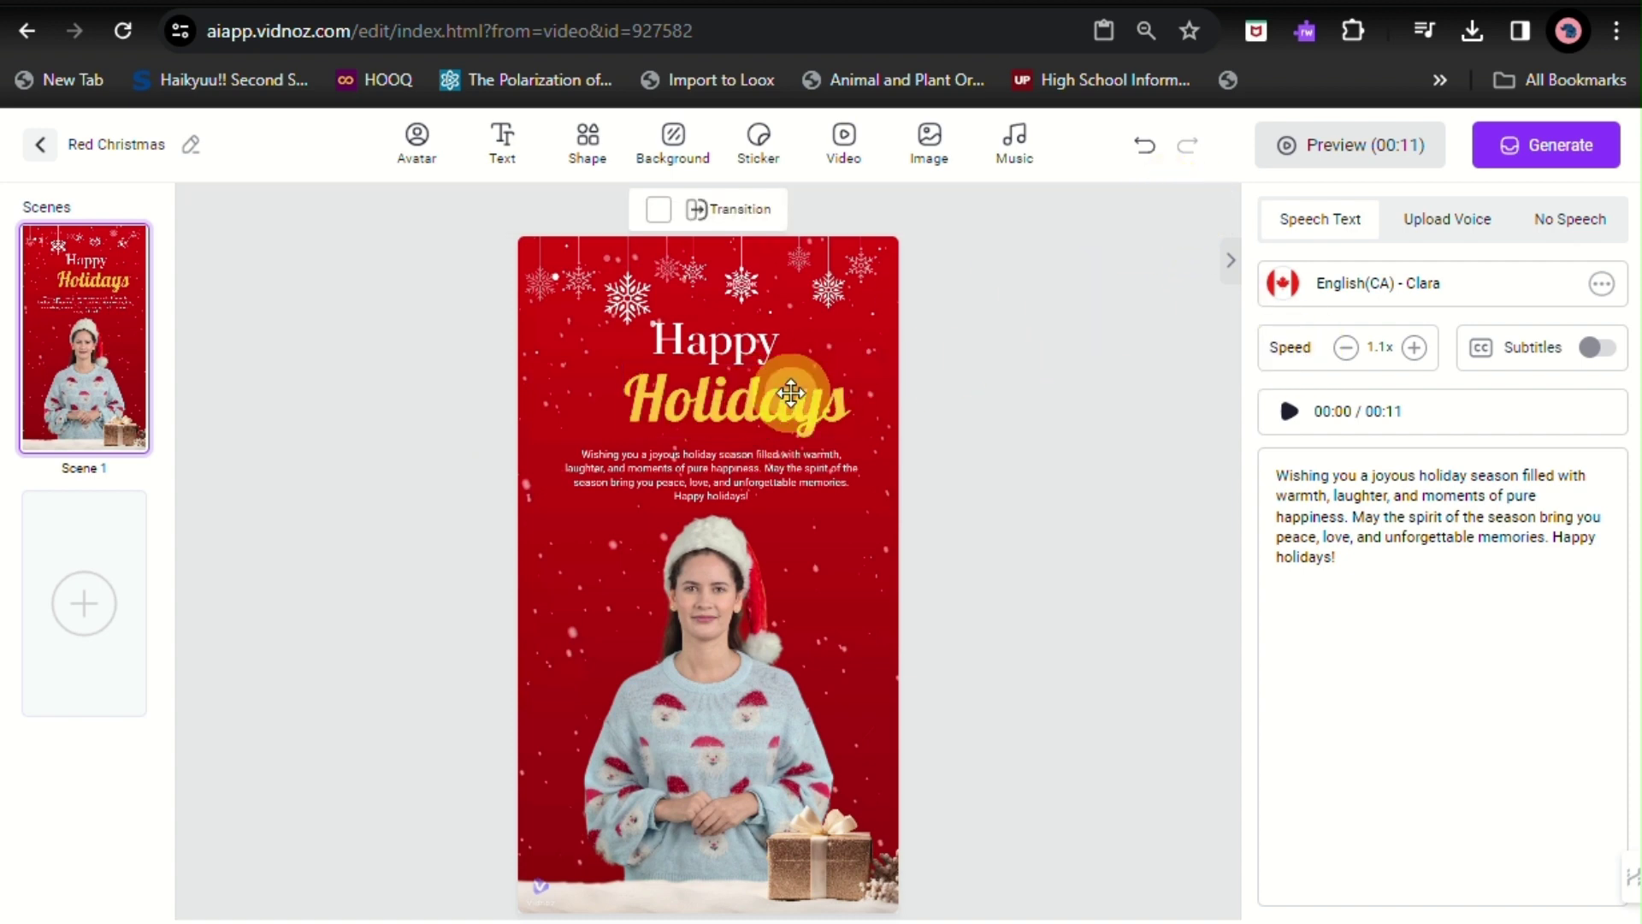
left_click(784, 393)
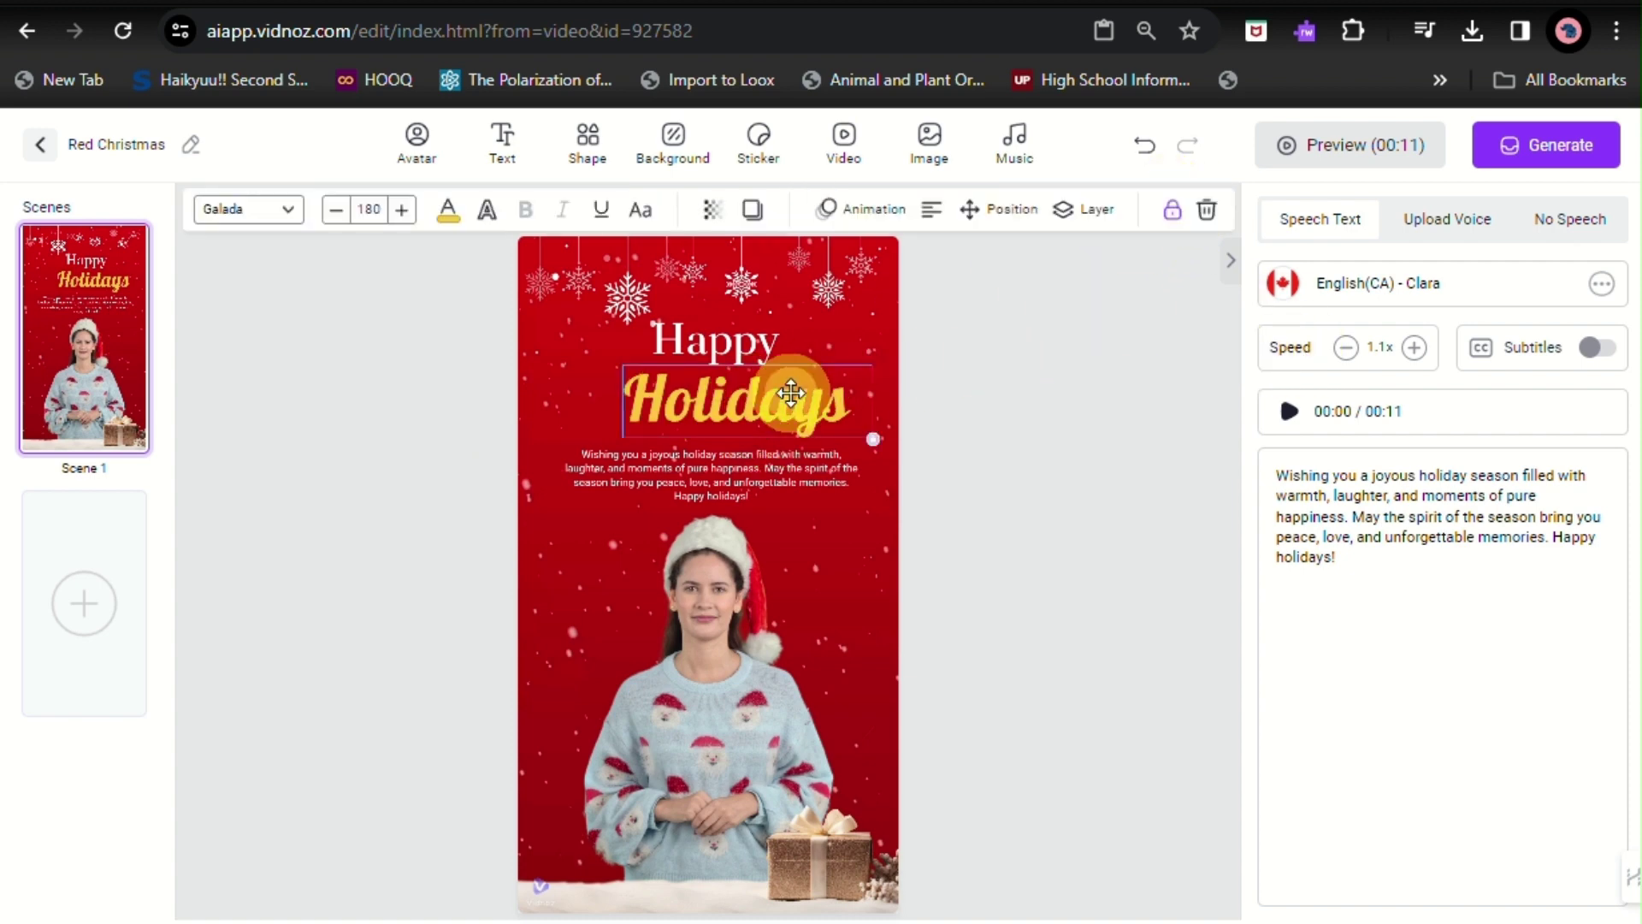
left_click(860, 439)
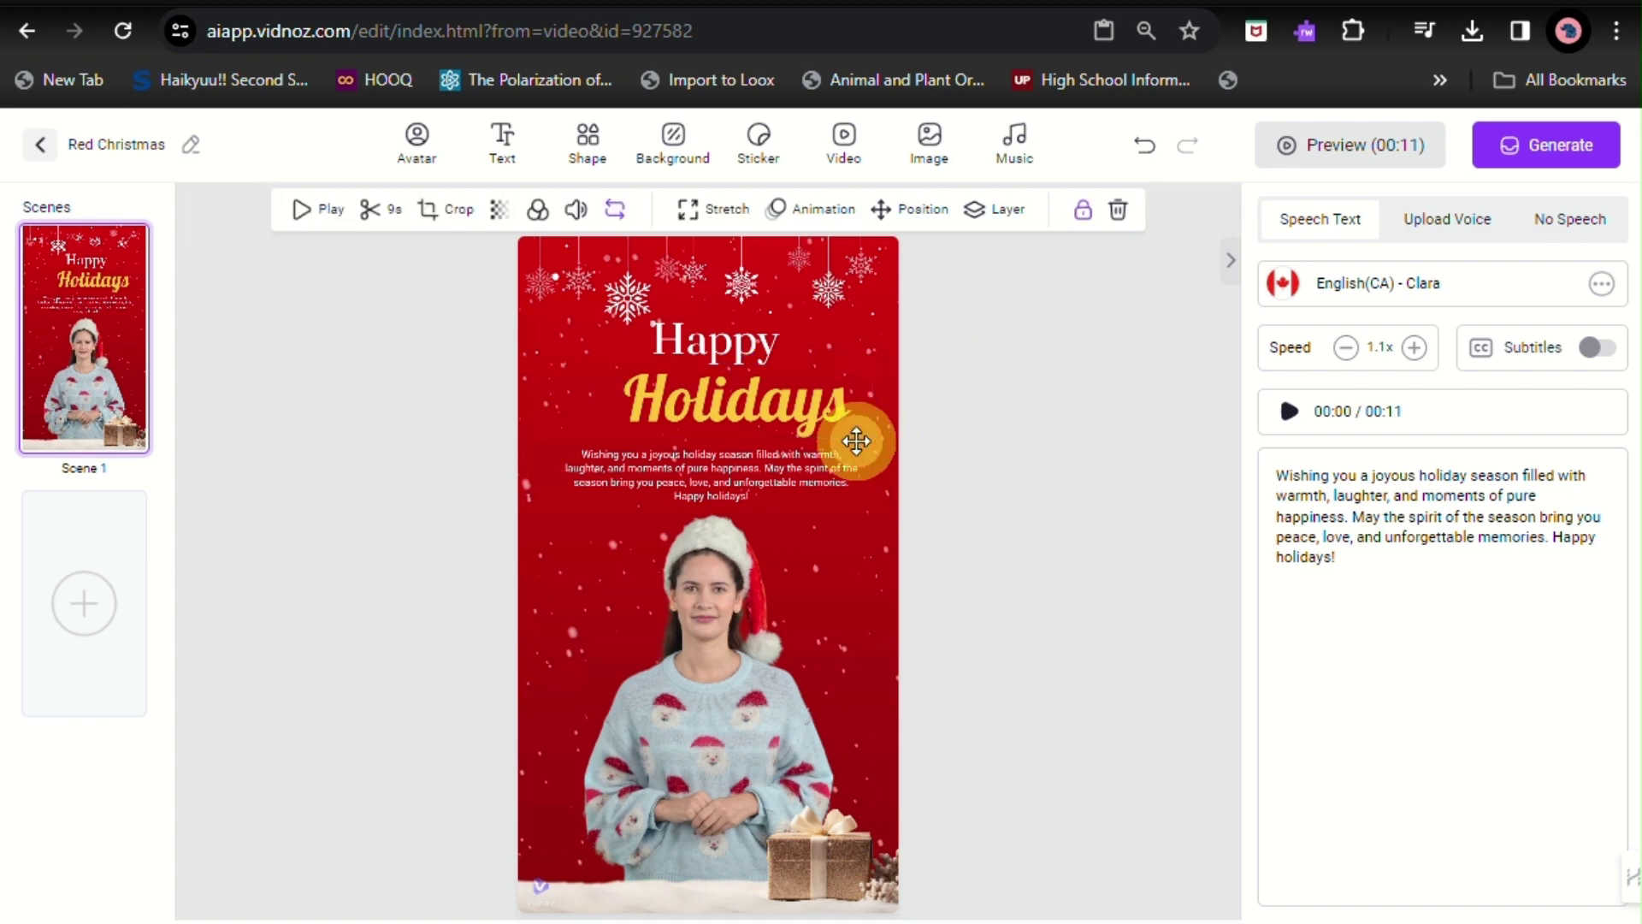
left_click(797, 414)
left_click(786, 436)
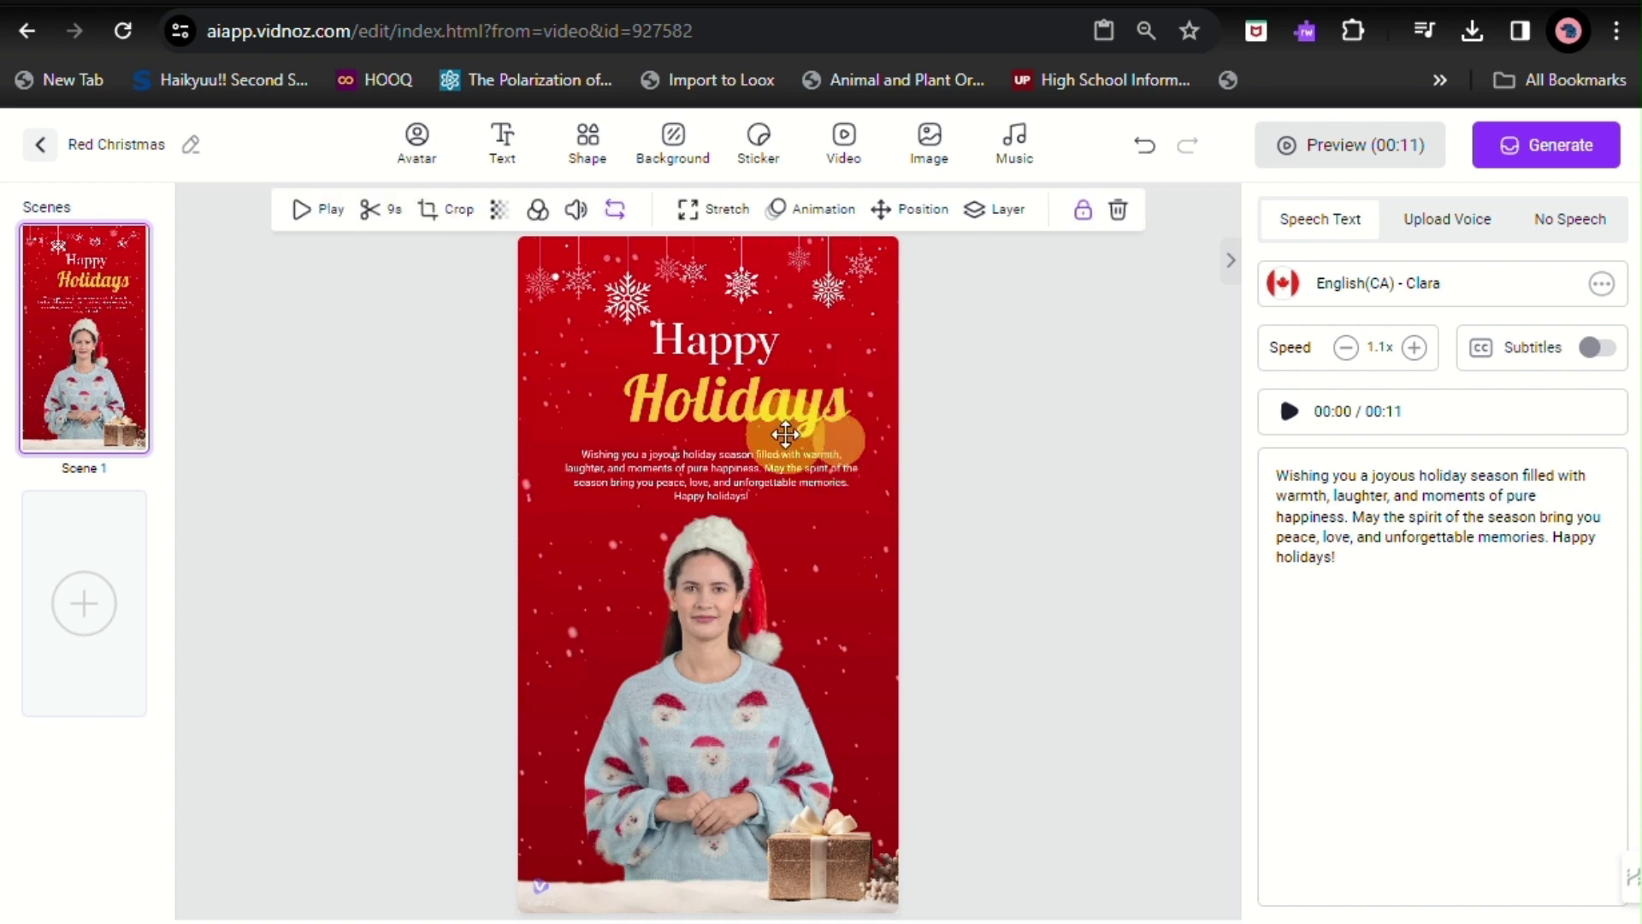
left_click_drag(780, 434, 745, 432)
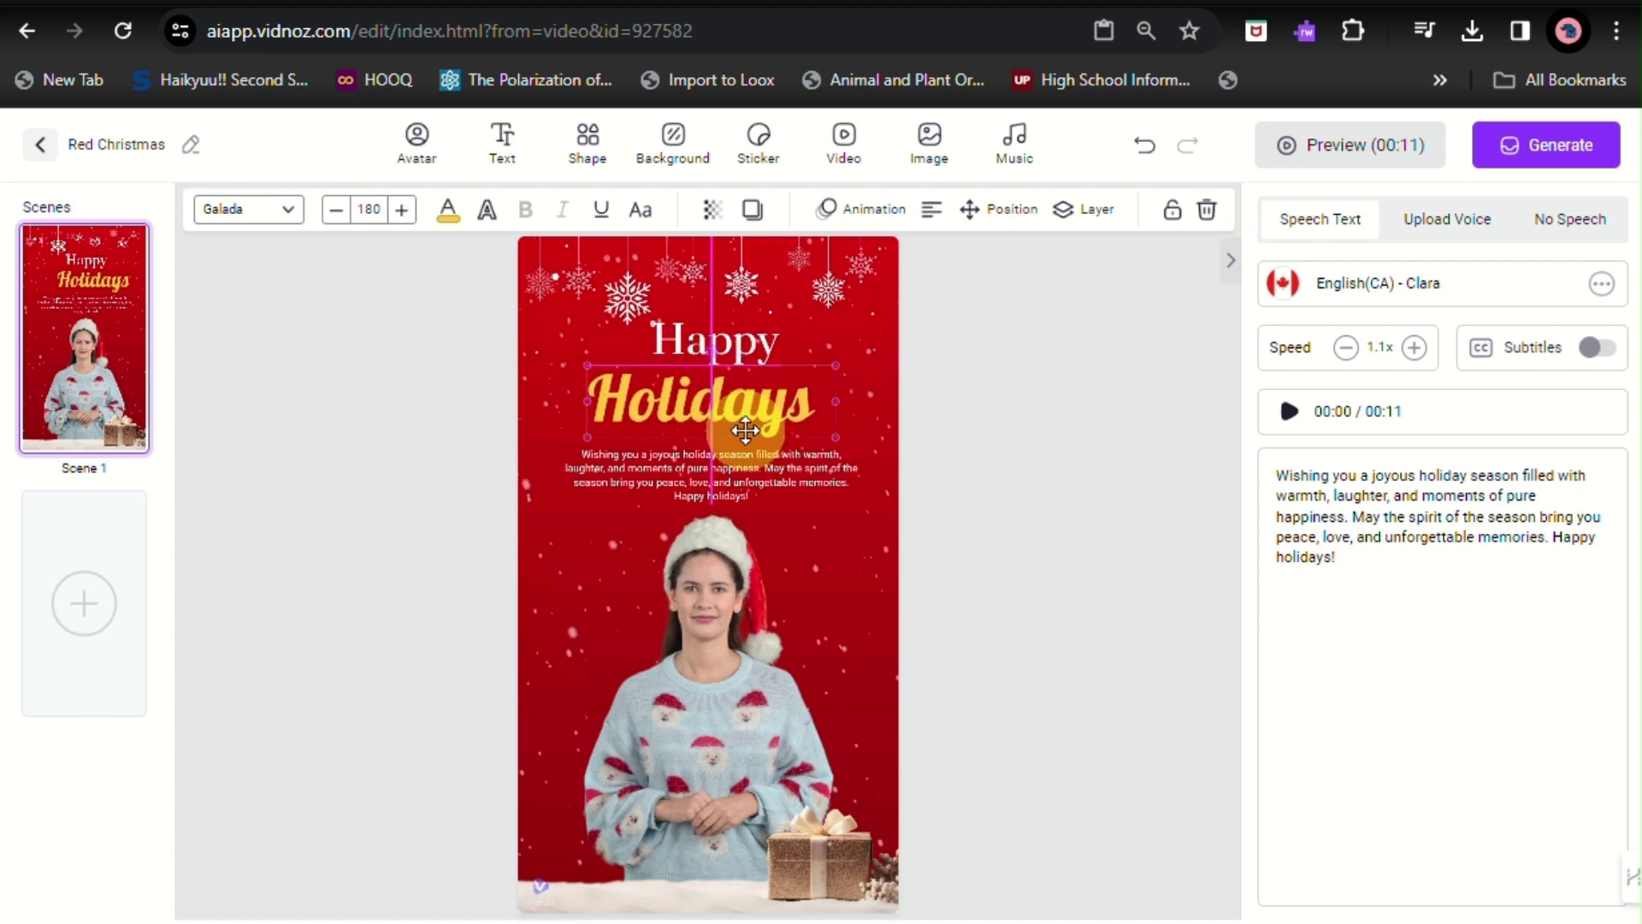
left_click(1000, 460)
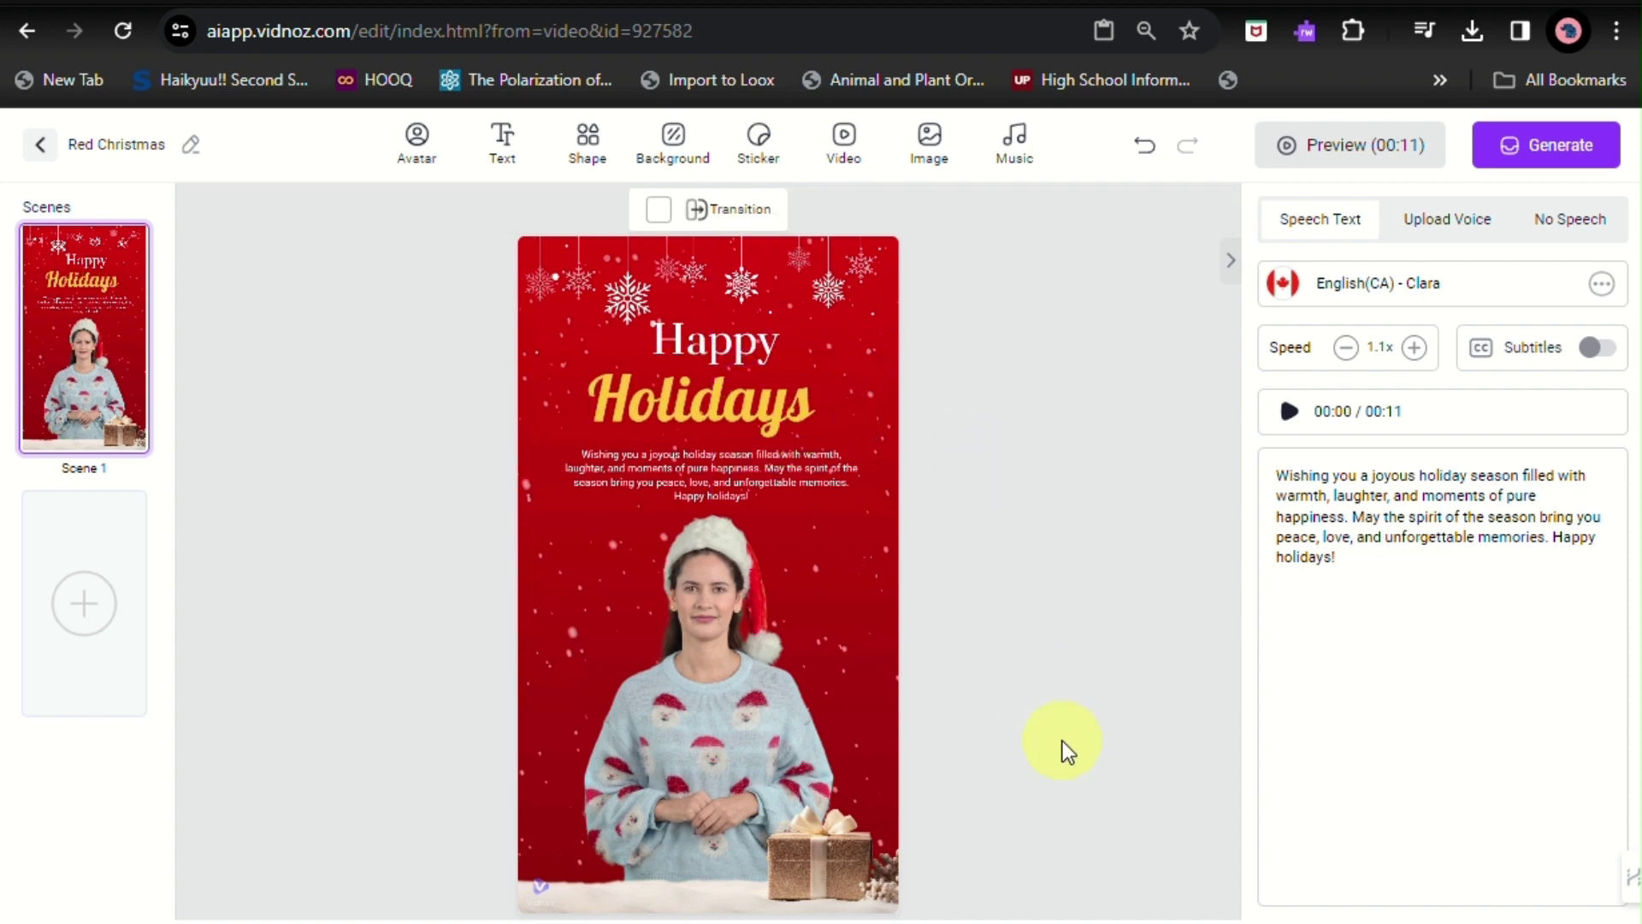
left_click(693, 626)
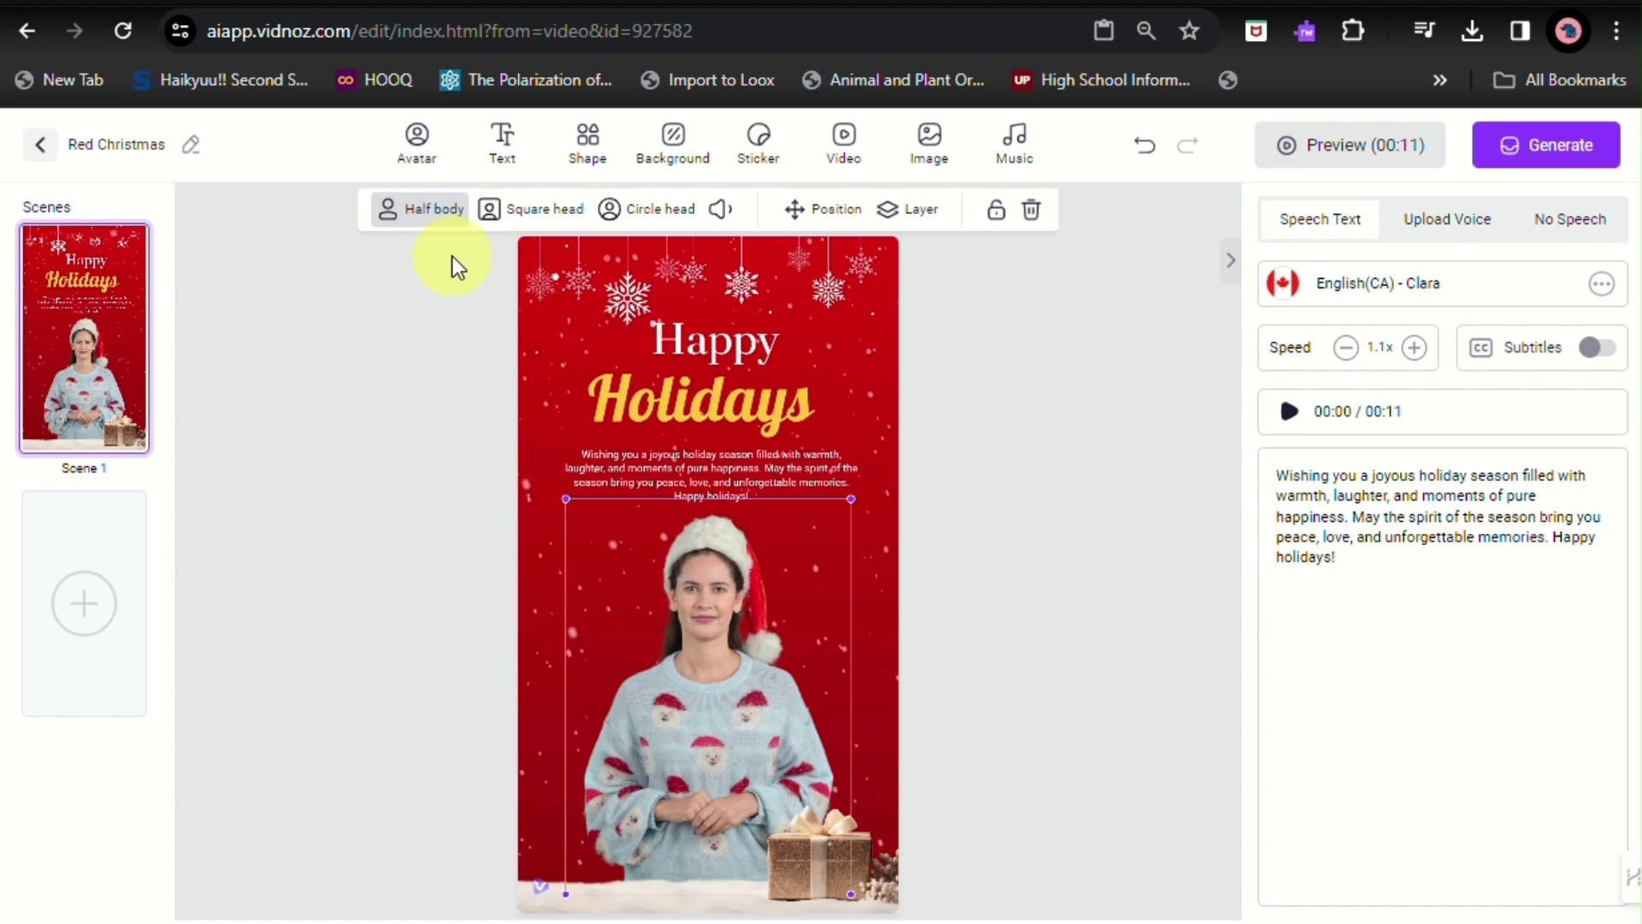
left_click(513, 215)
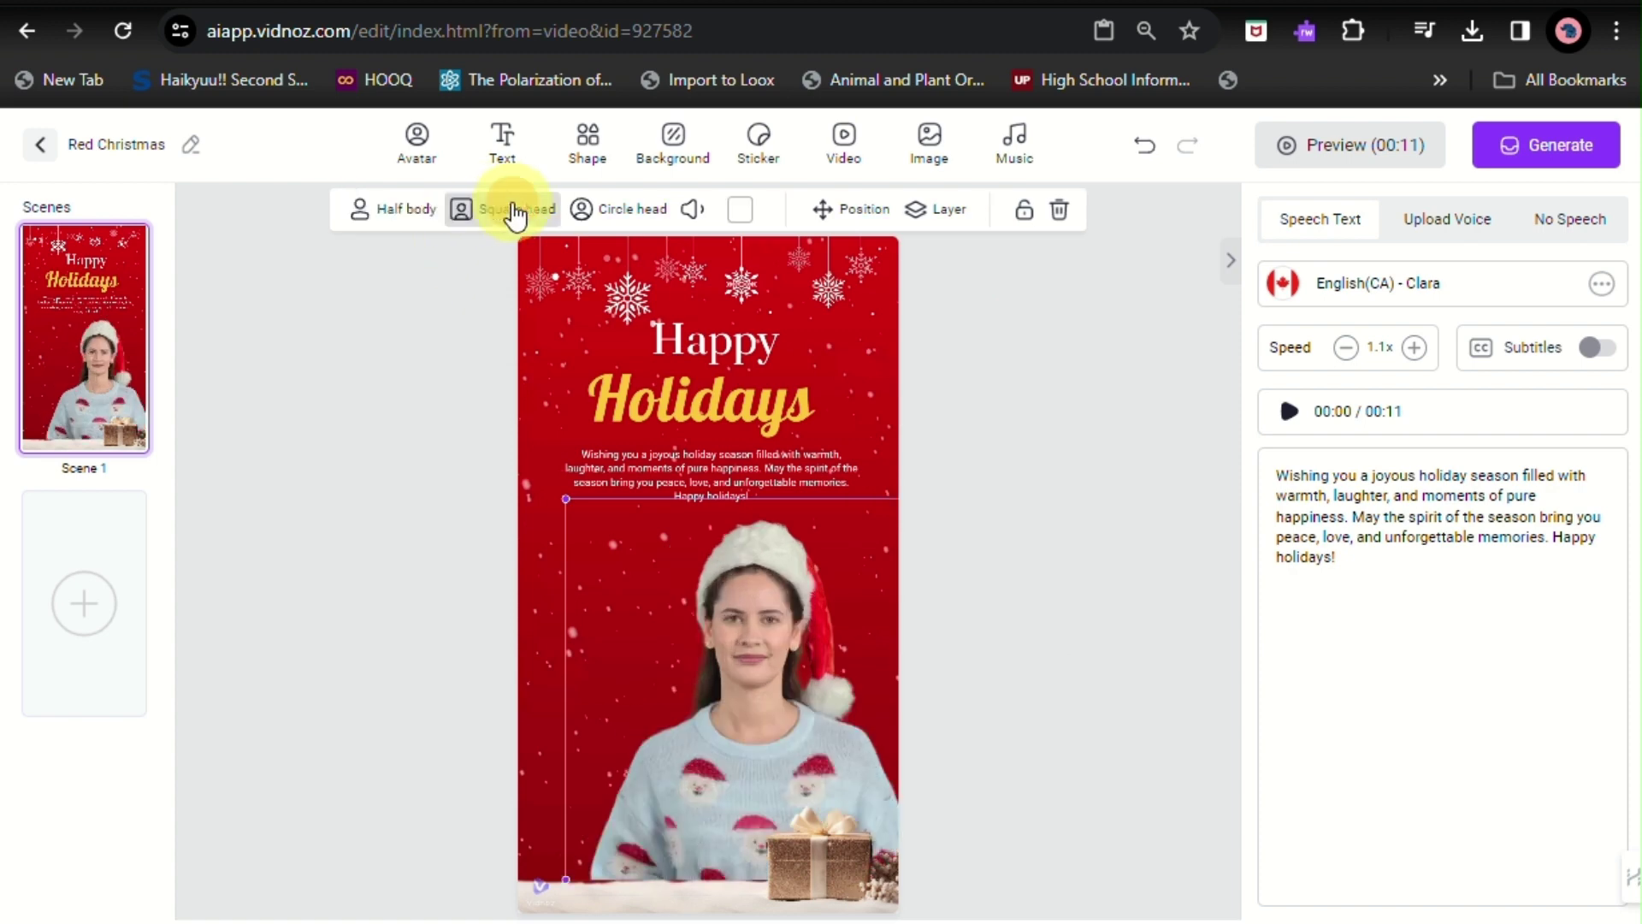
left_click(657, 214)
left_click(430, 211)
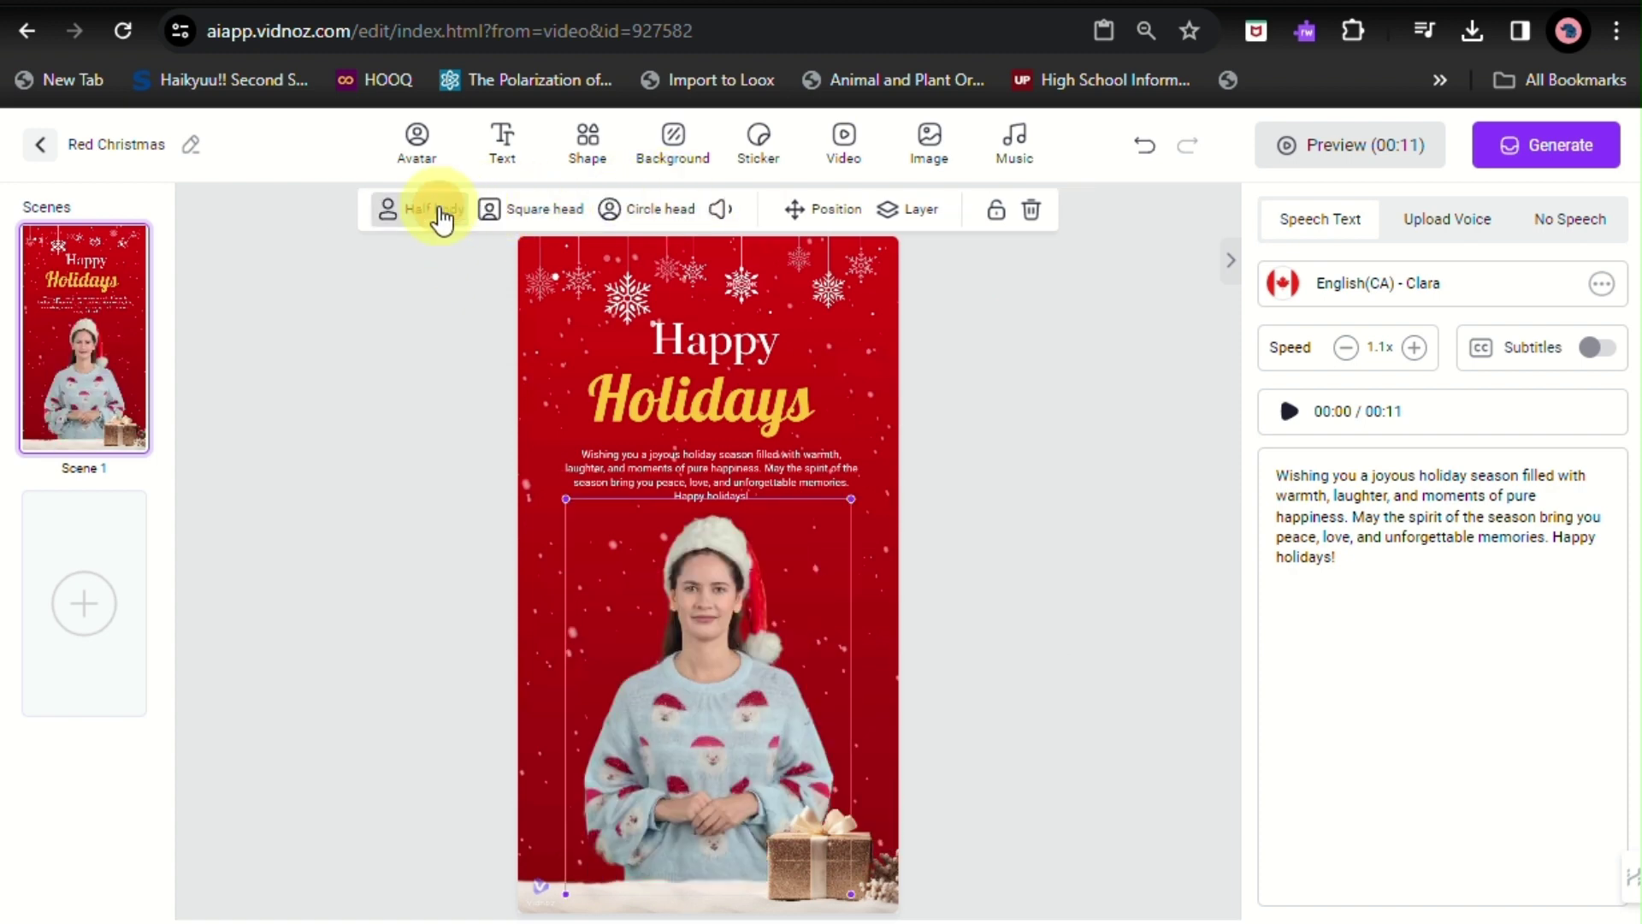
left_click(906, 407)
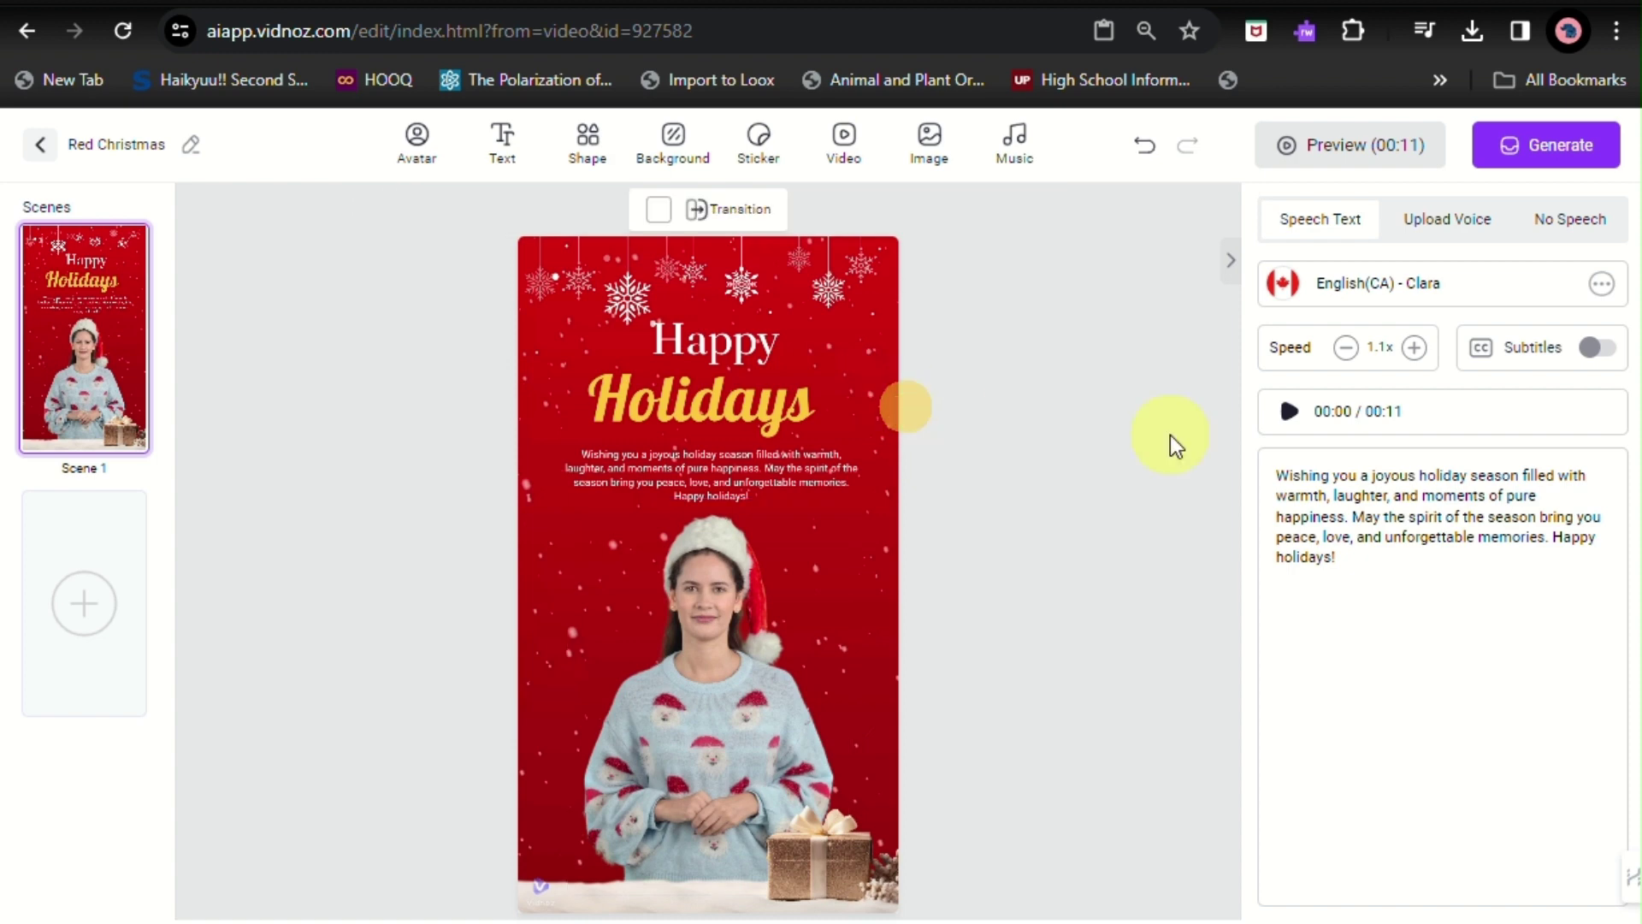
Send the Happy Holidays avatar video to Generate
left_click(1547, 172)
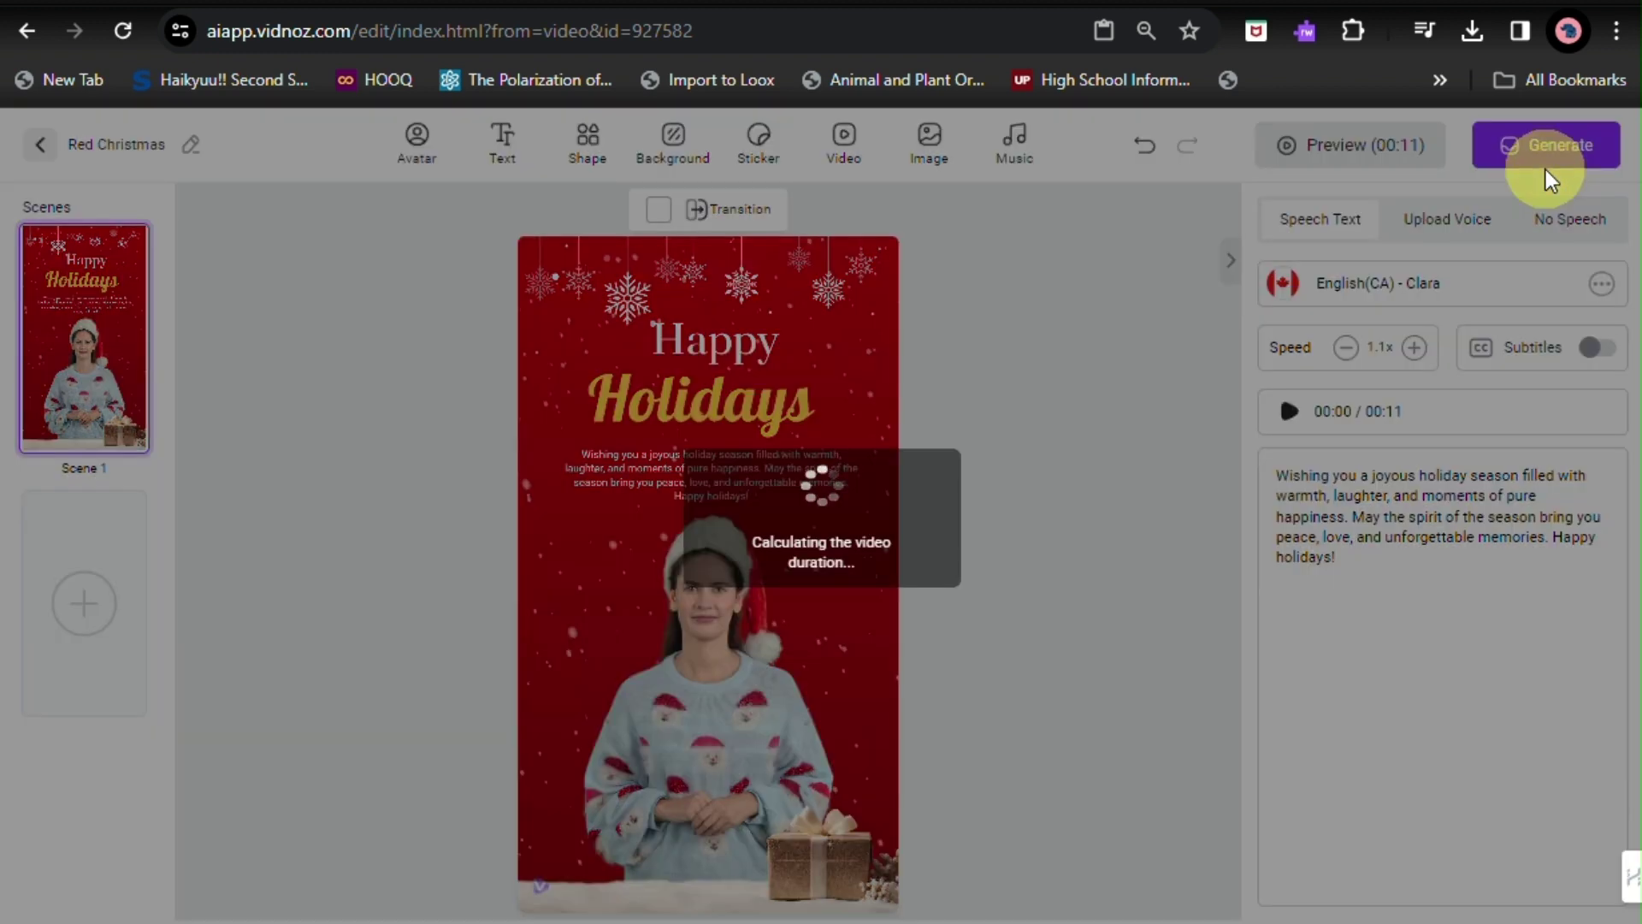